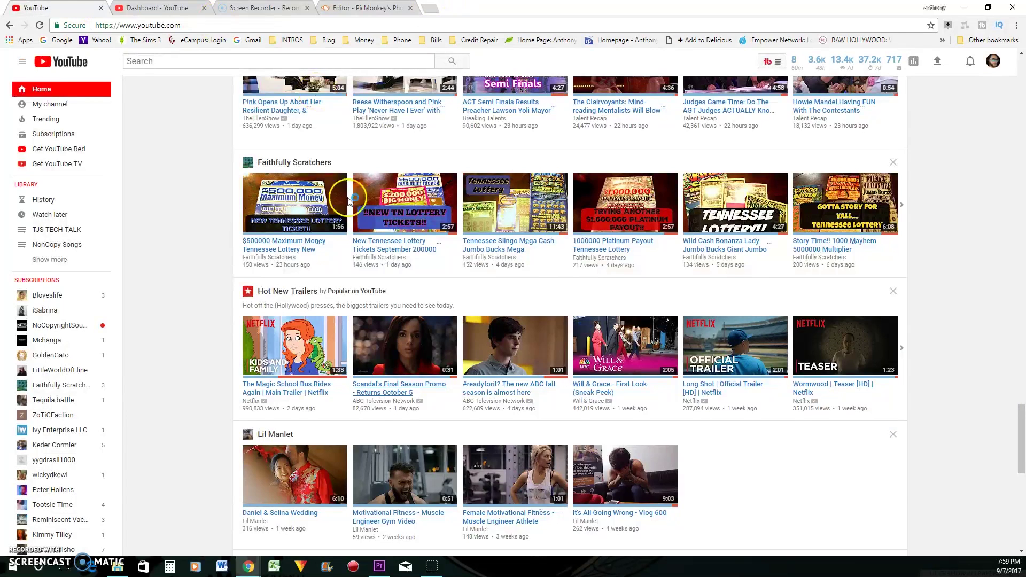
{"action": "scroll", "coordinate": [115, 152], "scroll_direction": "up", "scroll_amount": 5}
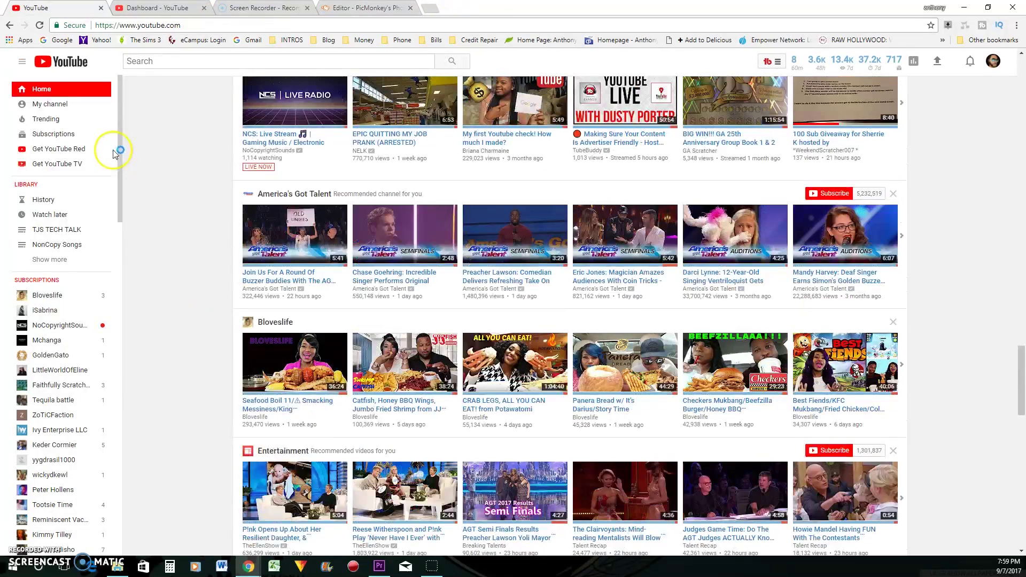
Go to your own channel page and bring up the channel art upload dialog via the banner's pencil icon
{"action": "left_click", "coordinate": [70, 115]}
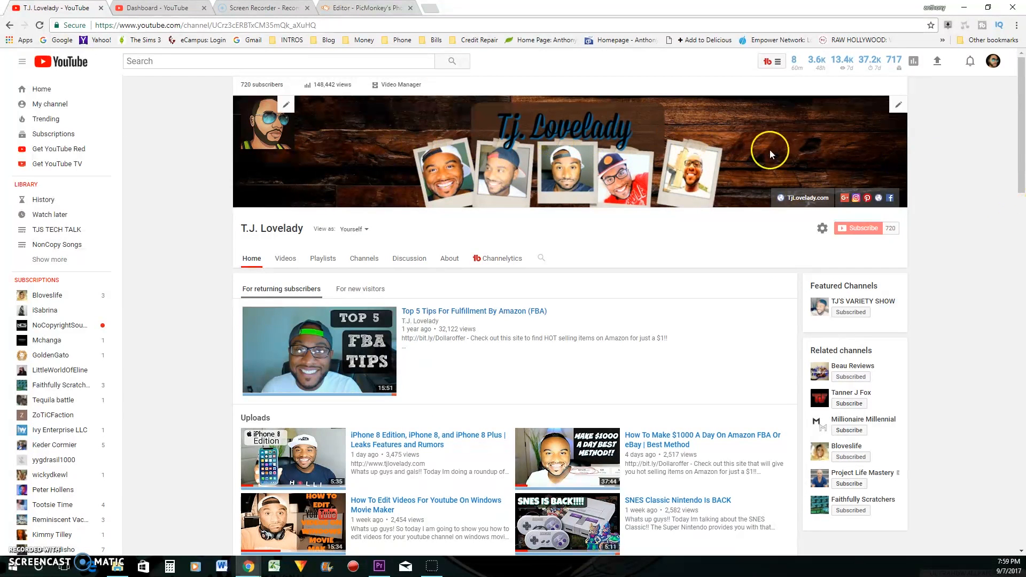
{"action": "left_click", "coordinate": [897, 106]}
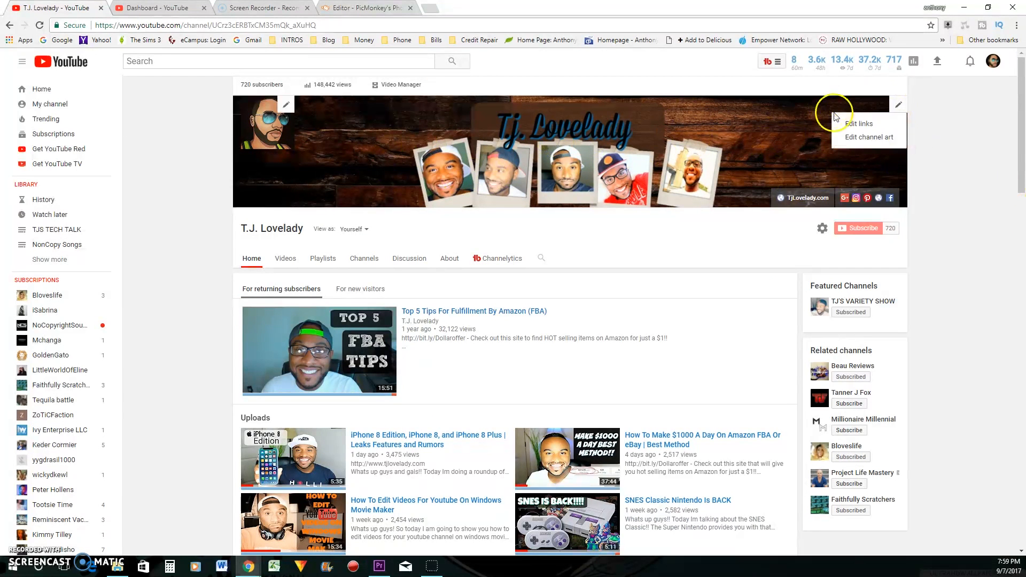
{"action": "left_click", "coordinate": [857, 139]}
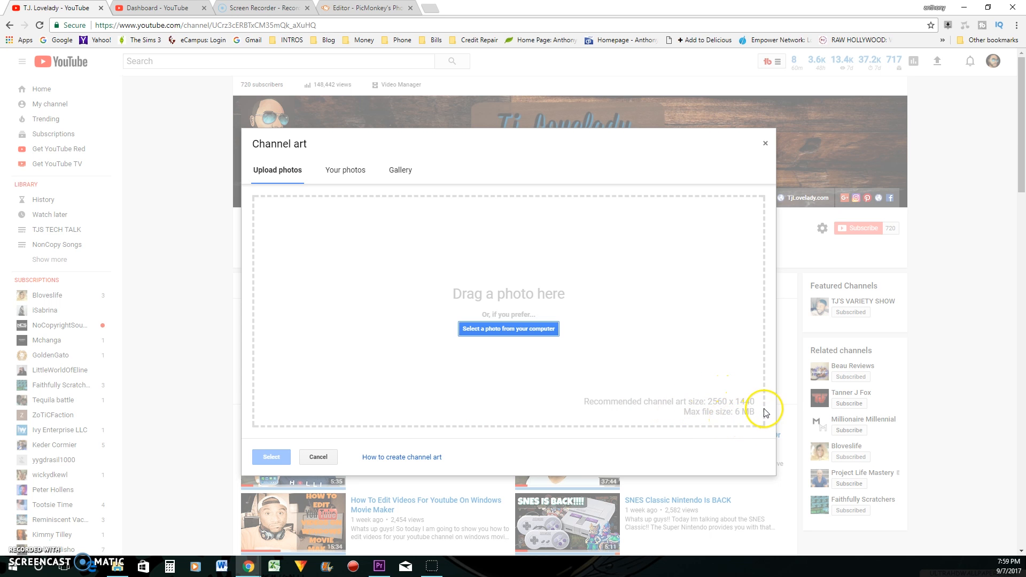
Close the Channel art dialog without uploading, keeping the existing banner
{"action": "left_click", "coordinate": [765, 145]}
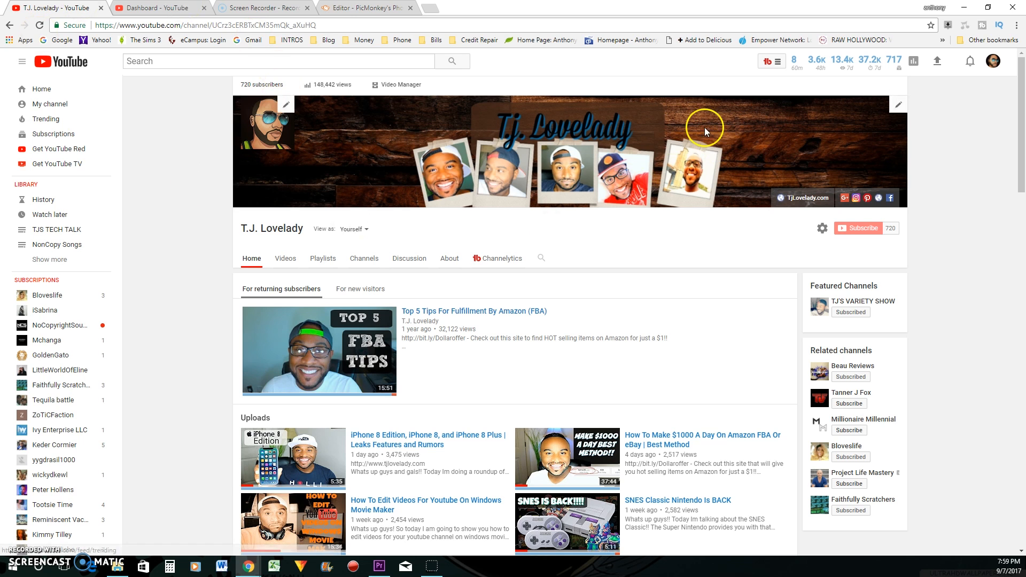
{"action": "mouse_move", "coordinate": [569, 151]}
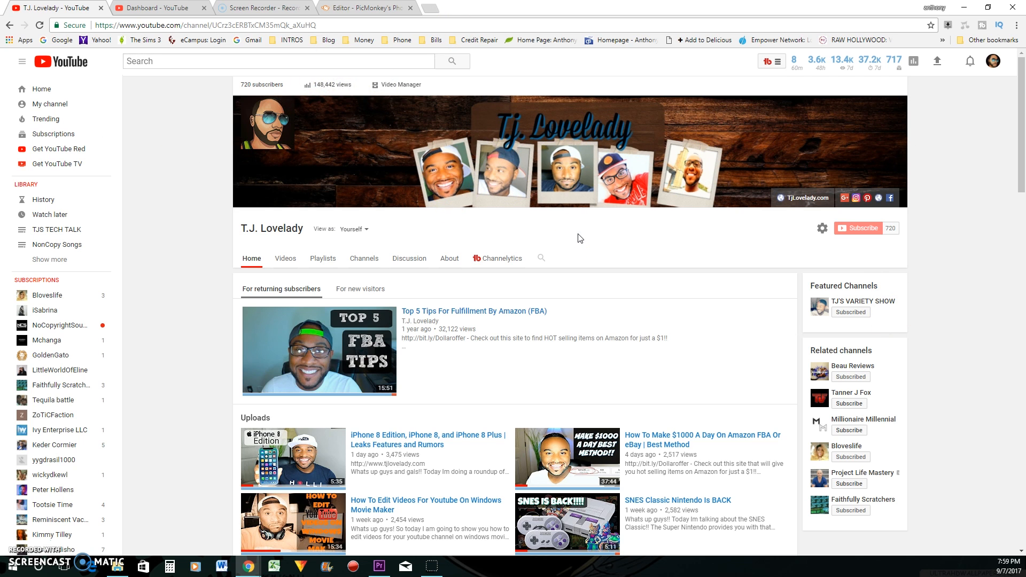
{"action": "left_click", "coordinate": [791, 152]}
Switch back to the PicMonkey Editor browser tab with the beach-chairs photo
{"action": "left_click", "coordinate": [393, 9]}
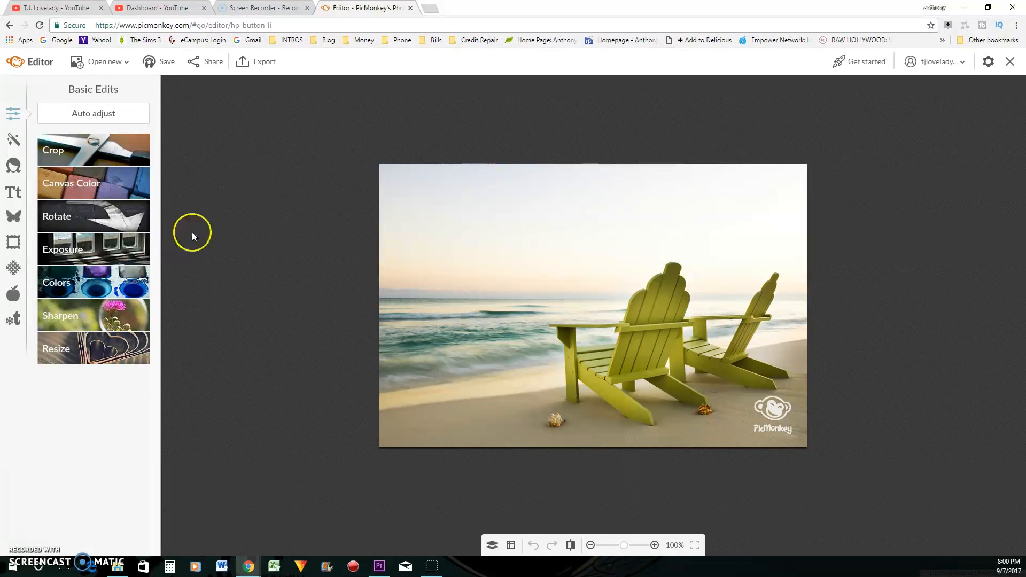
Resize the beach photo from 800 × 530 to 2560 × 1440 with Keep proportions unchecked
{"action": "left_click", "coordinate": [90, 351]}
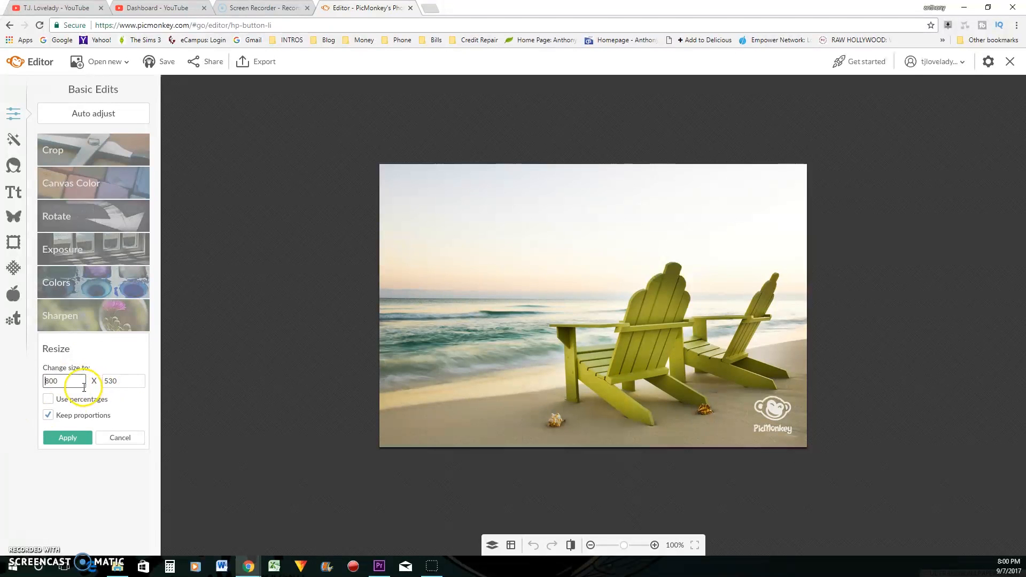
{"action": "left_click", "coordinate": [49, 415]}
{"action": "left_click_drag", "start_coordinate": [75, 380], "coordinate": [32, 379]}
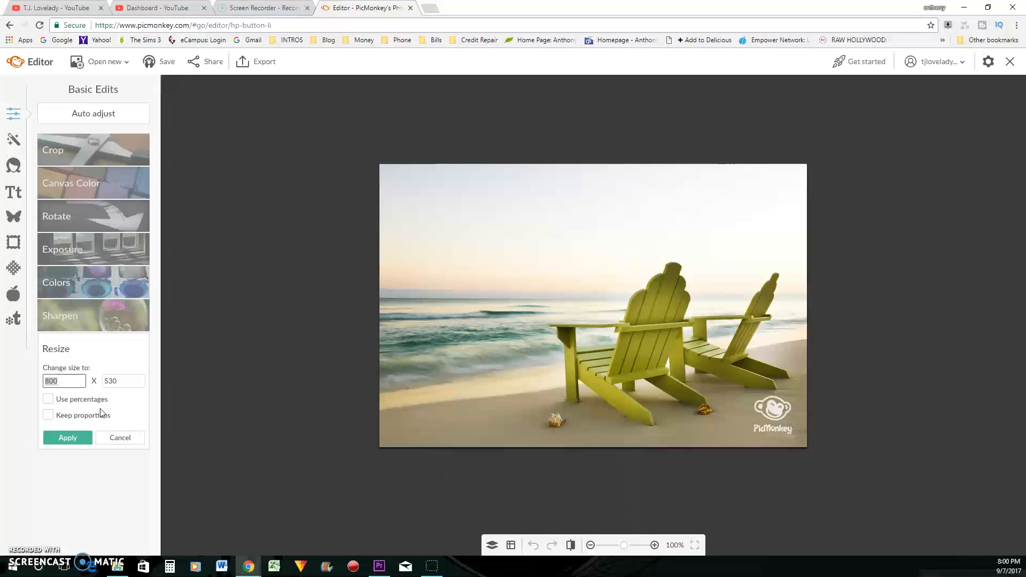
{"action": "type", "text": "2560"}
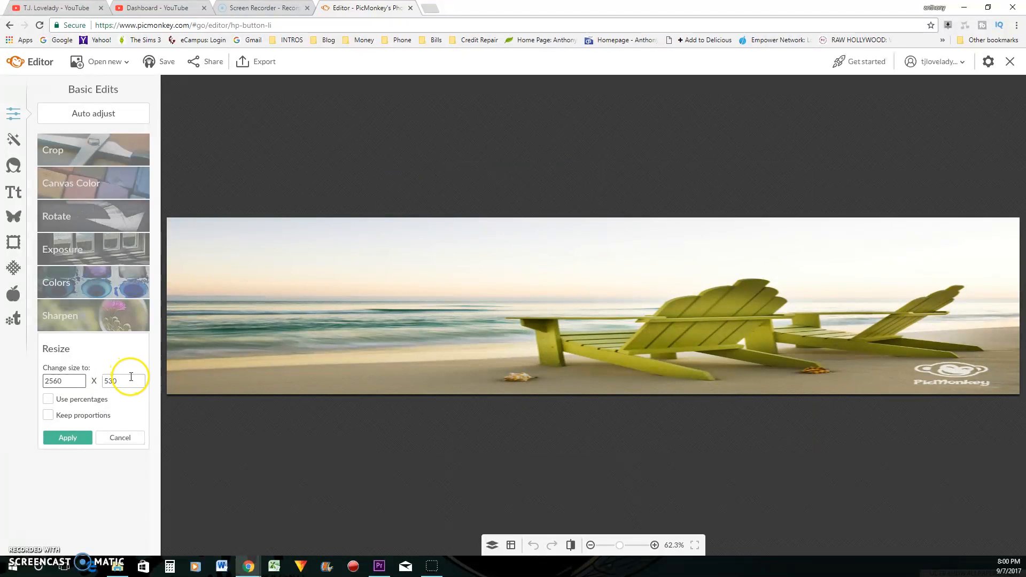
{"action": "left_click_drag", "start_coordinate": [131, 377], "coordinate": [80, 369]}
{"action": "type", "text": "144"}
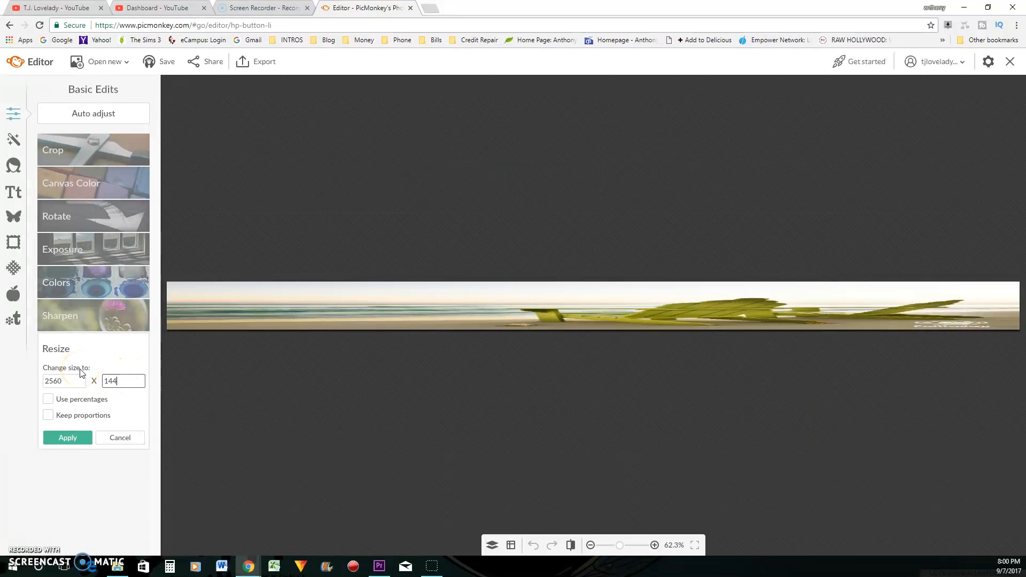
{"action": "type", "text": "0"}
{"action": "left_click", "coordinate": [70, 438]}
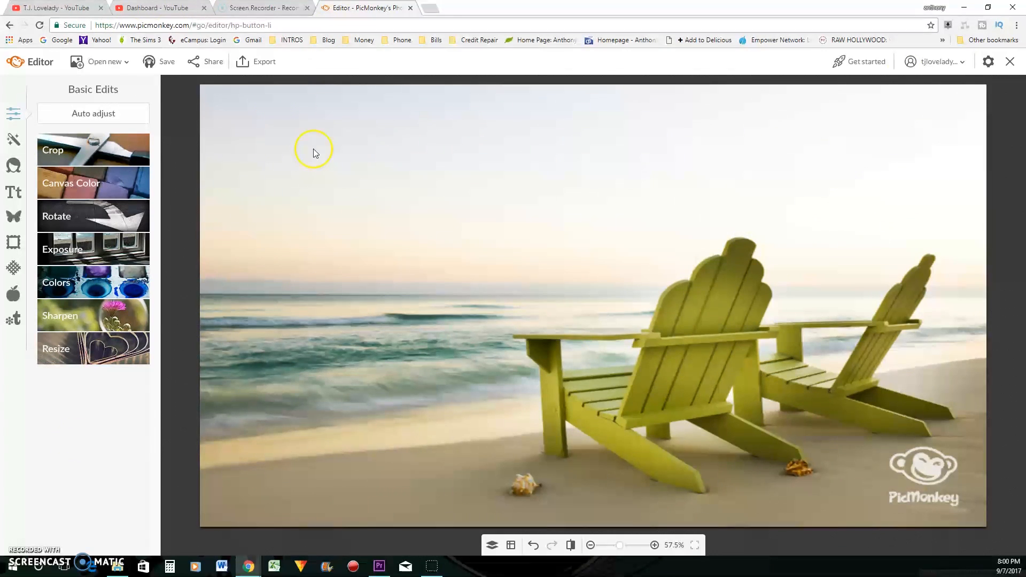
Flip between the YouTube banner and the resized beach photo to compare them
{"action": "key", "text": "ctrl+1"}
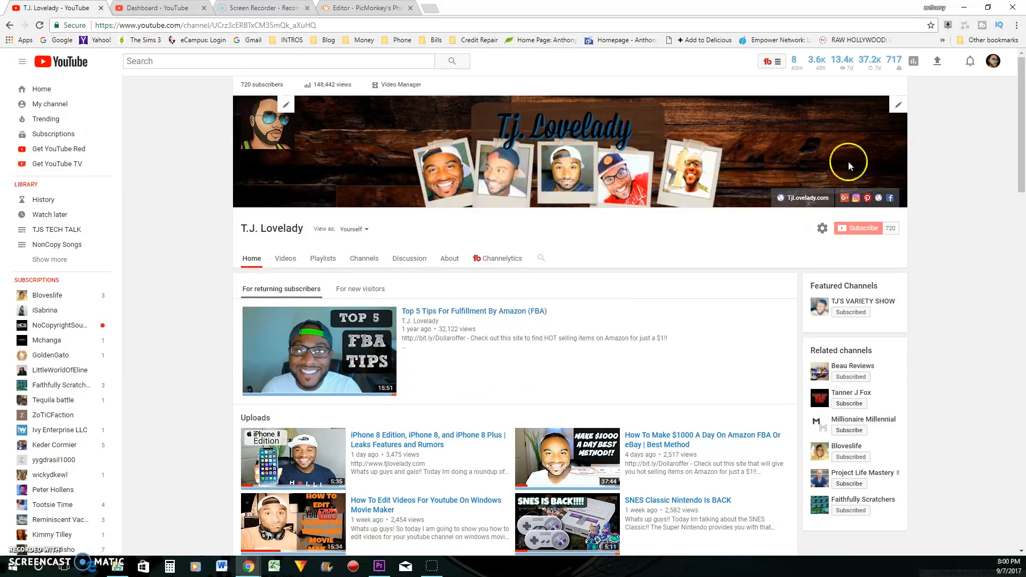
{"action": "key", "text": "ctrl+4"}
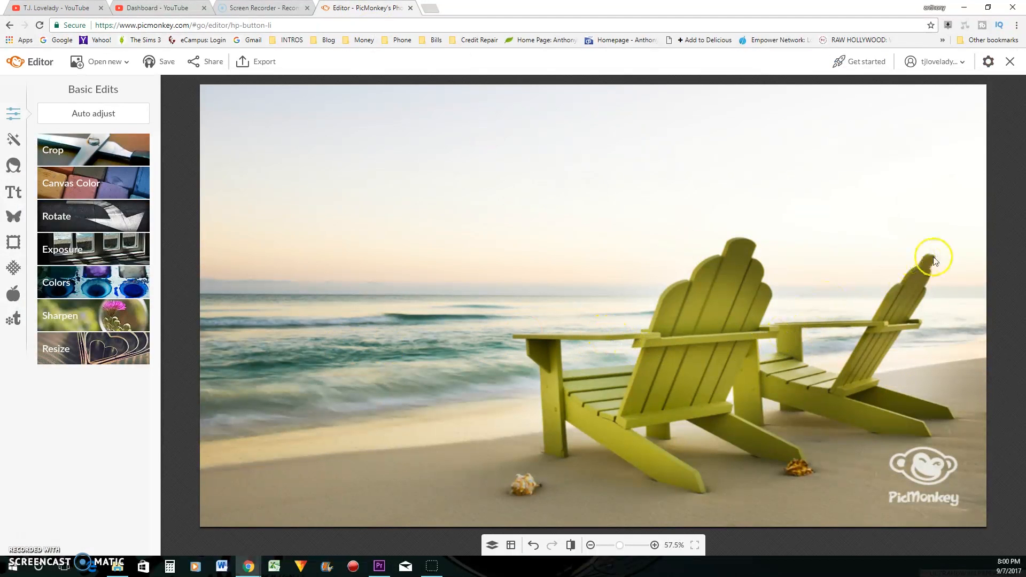
{"action": "left_click", "coordinate": [46, 15]}
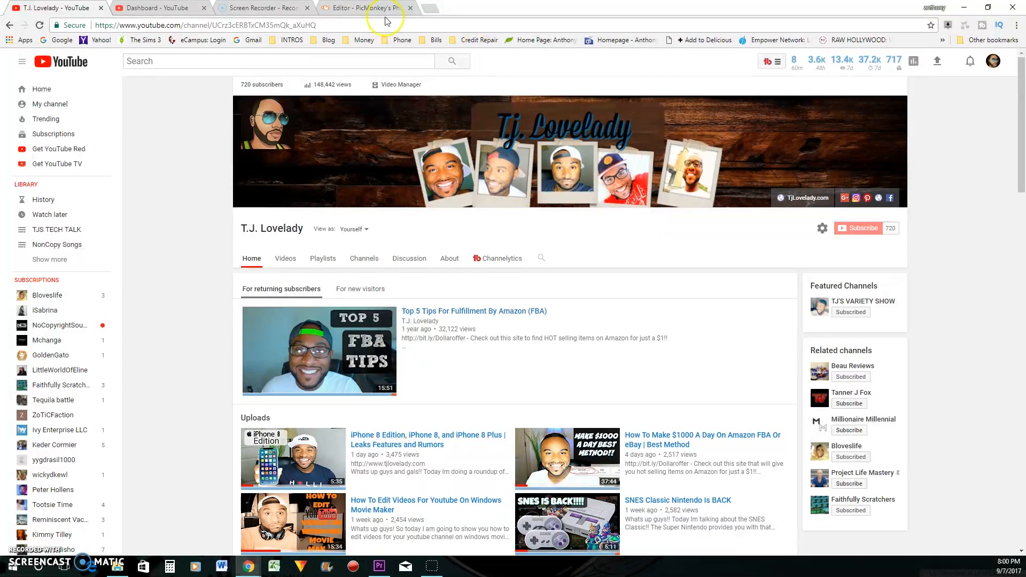
{"action": "left_click", "coordinate": [371, 8]}
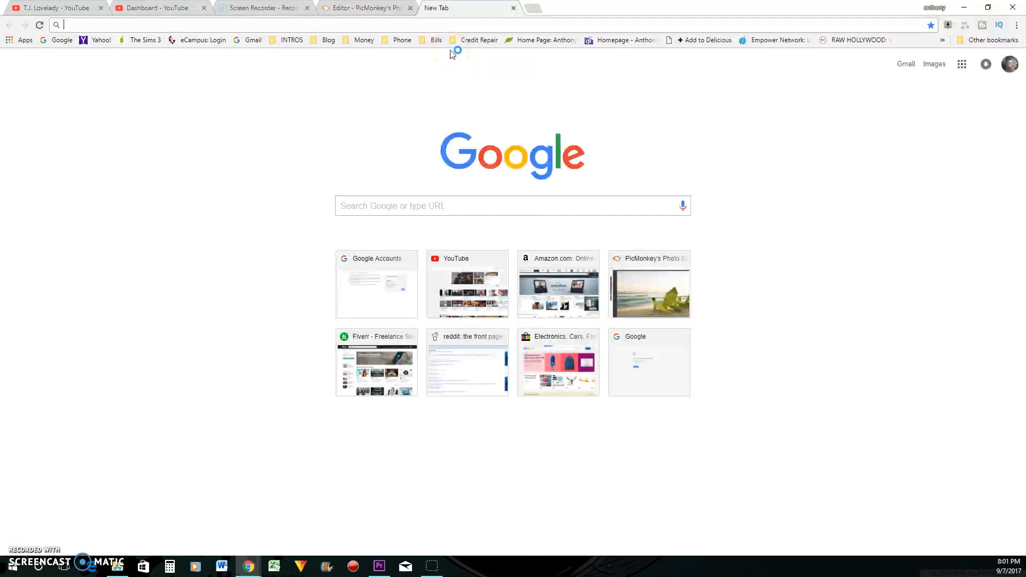
{"action": "type", "text": "wood"}
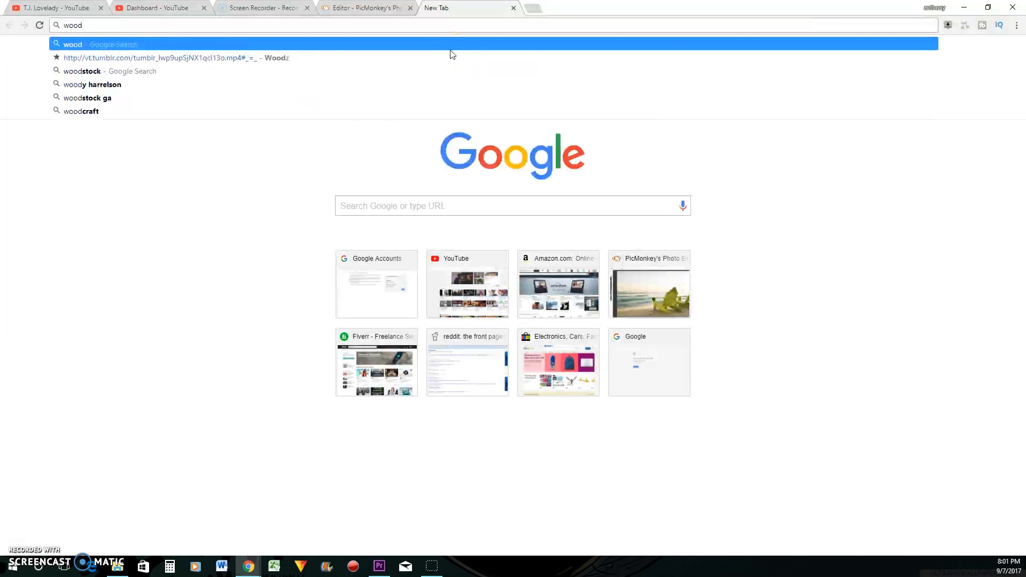
{"action": "type", "text": " back"}
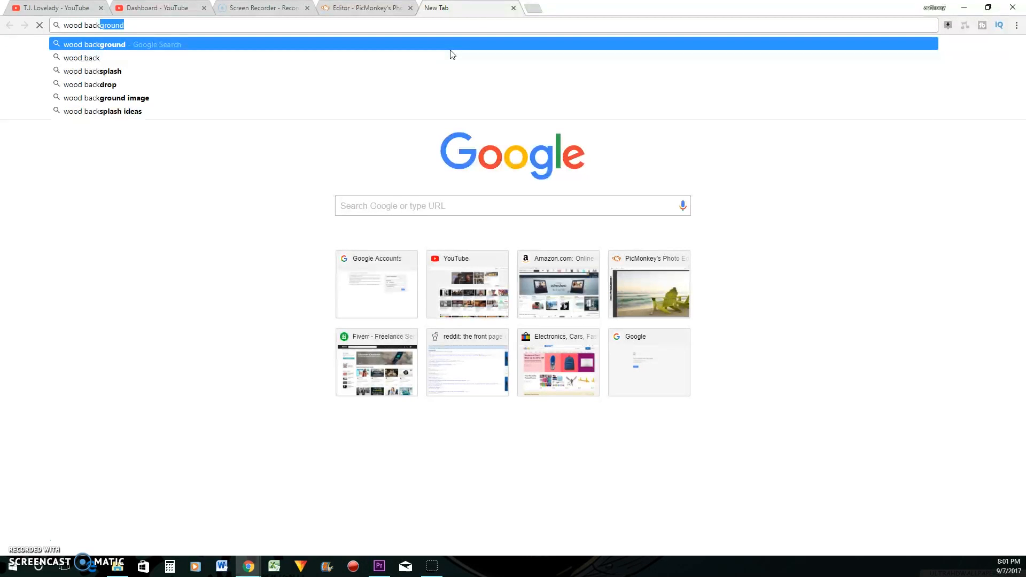
Search Google Images for wood background images, then try 'cool background image' instead
{"action": "key", "text": "Right"}
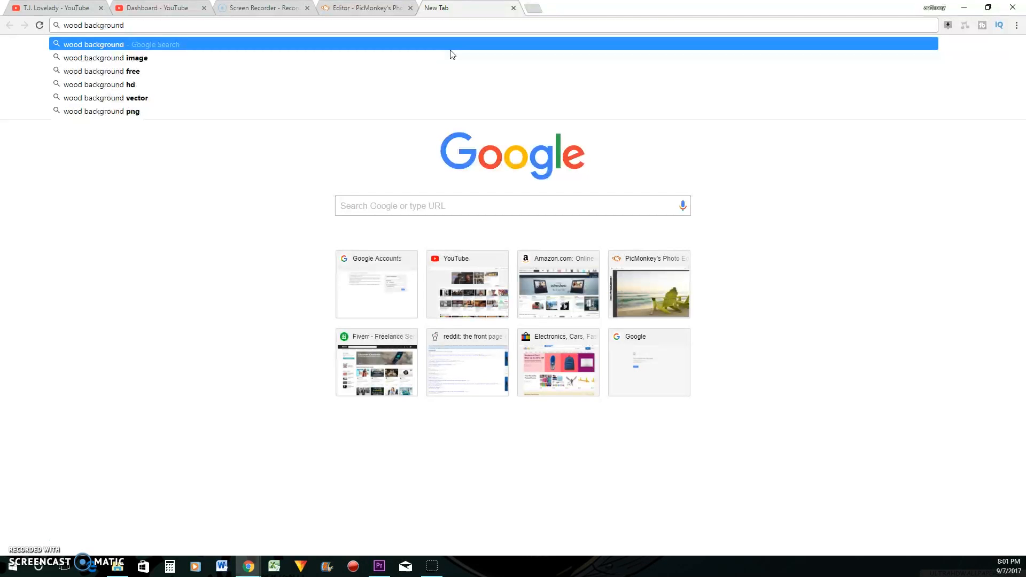
{"action": "key", "text": "Down"}
{"action": "key", "text": "Return"}
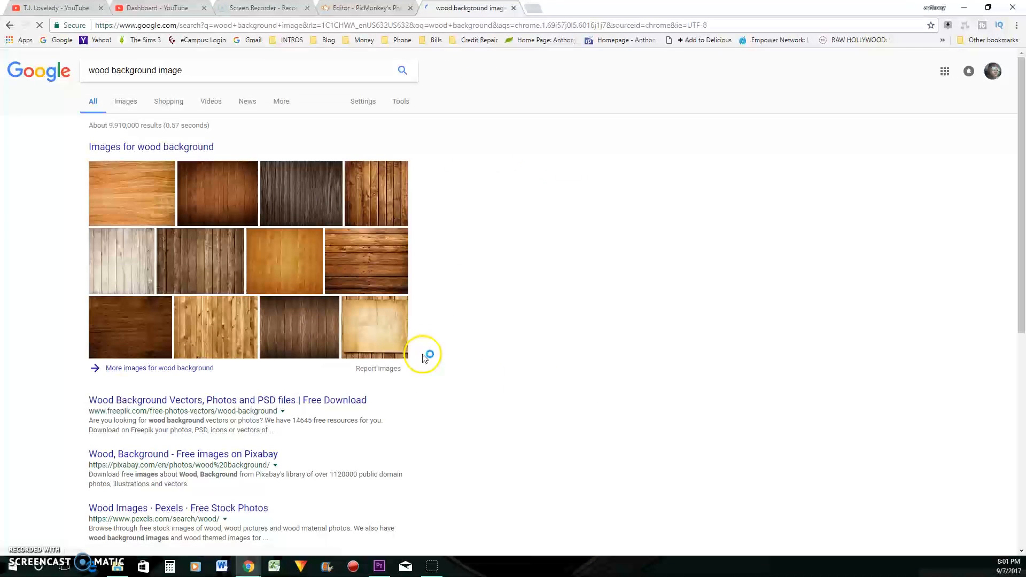
{"action": "left_click", "coordinate": [196, 146]}
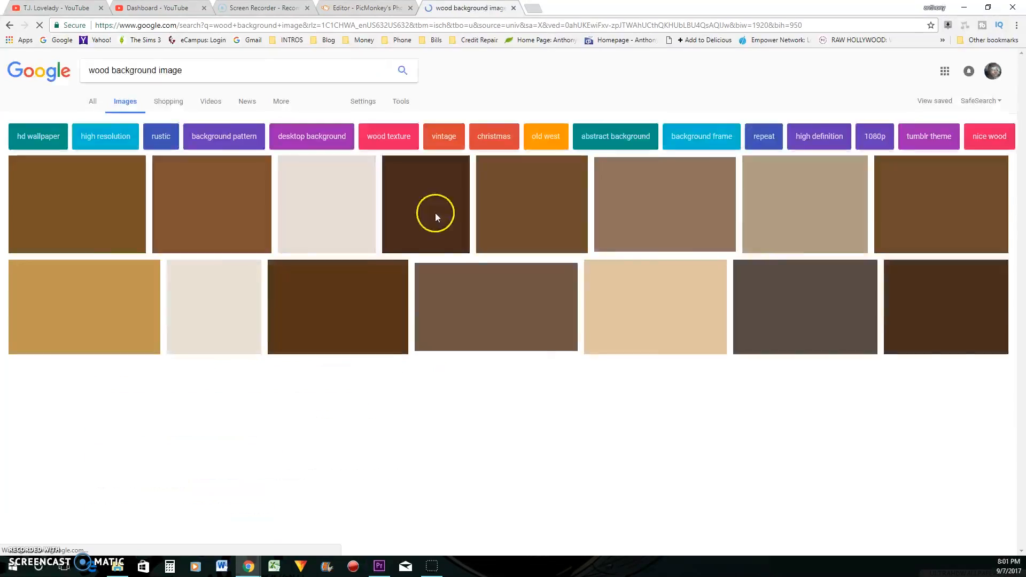
{"action": "scroll", "coordinate": [488, 284], "scroll_direction": "down", "scroll_amount": 4}
{"action": "scroll", "coordinate": [347, 316], "scroll_direction": "down", "scroll_amount": 3}
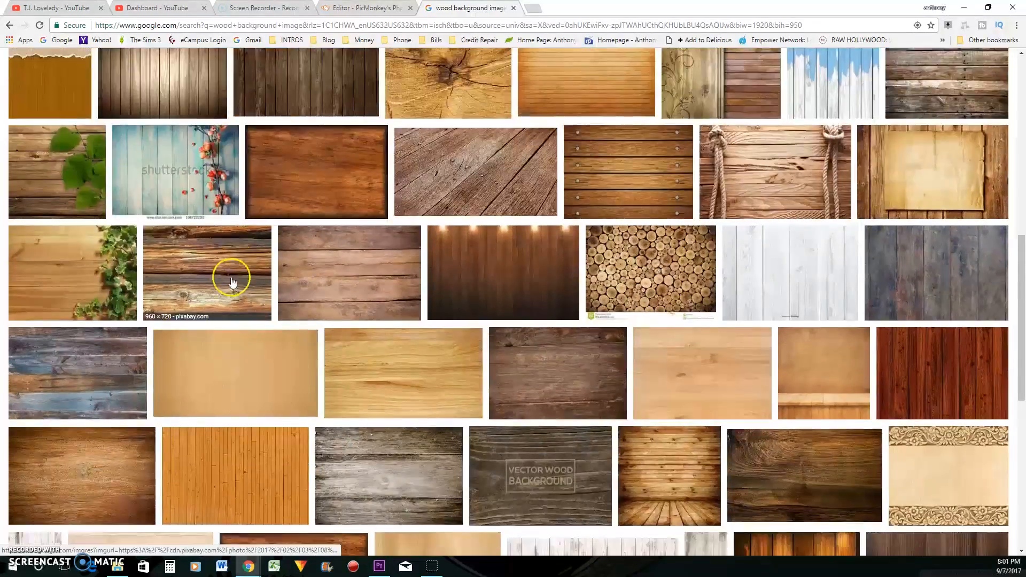
{"action": "scroll", "coordinate": [546, 291], "scroll_direction": "down", "scroll_amount": 4}
{"action": "scroll", "coordinate": [722, 356], "scroll_direction": "down", "scroll_amount": 2}
{"action": "scroll", "coordinate": [724, 355], "scroll_direction": "down", "scroll_amount": 3}
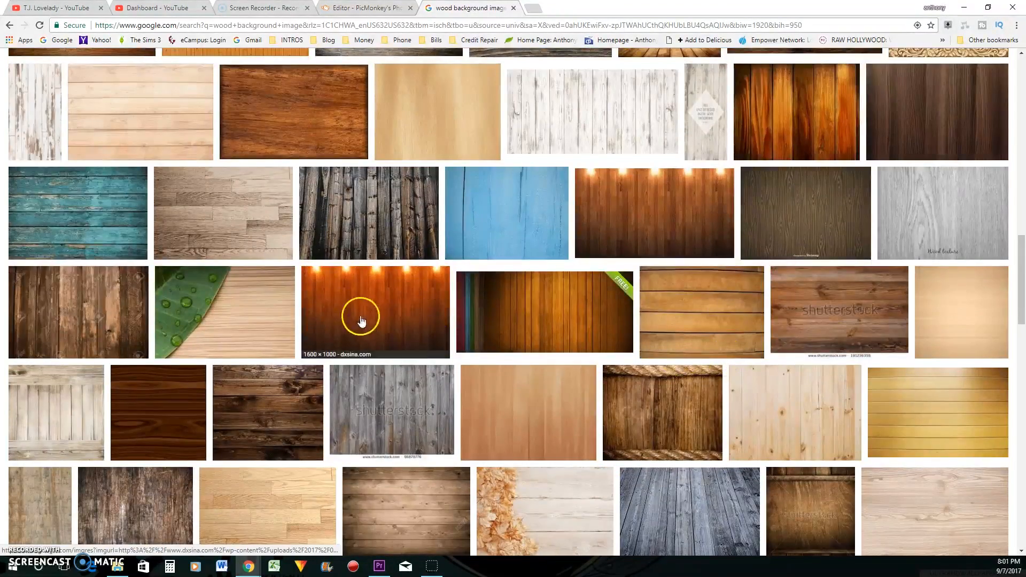
{"action": "scroll", "coordinate": [360, 321], "scroll_direction": "up", "scroll_amount": 5}
{"action": "scroll", "coordinate": [375, 333], "scroll_direction": "up", "scroll_amount": 10}
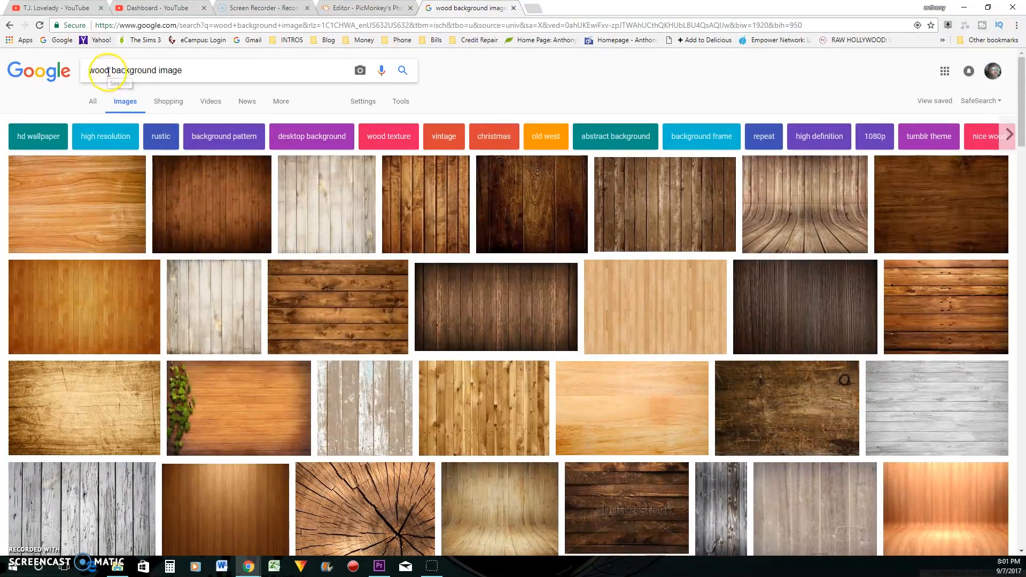
{"action": "type", "text": "cool"}
{"action": "key", "text": "Return"}
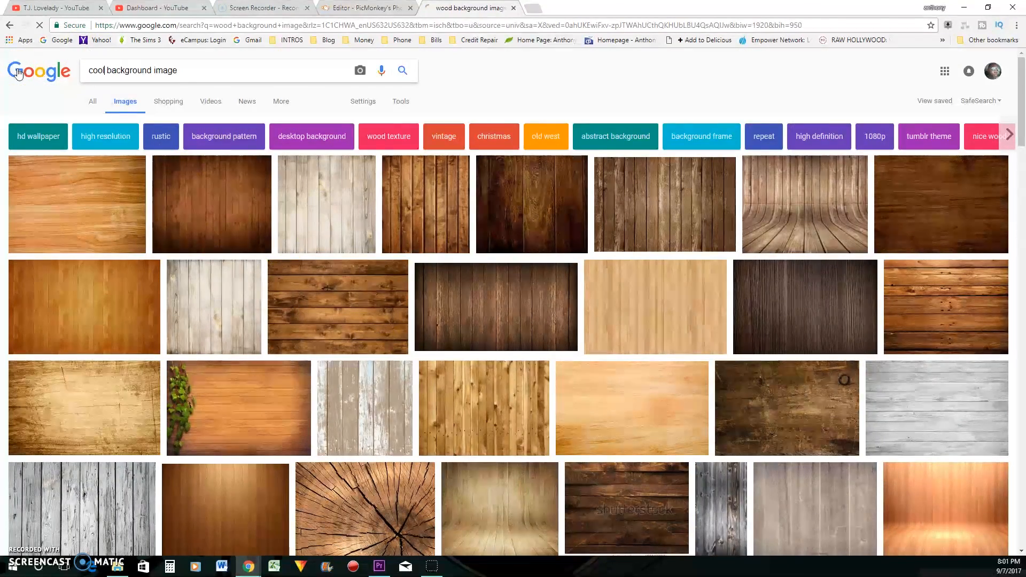
{"action": "scroll", "coordinate": [603, 310], "scroll_direction": "down", "scroll_amount": 1}
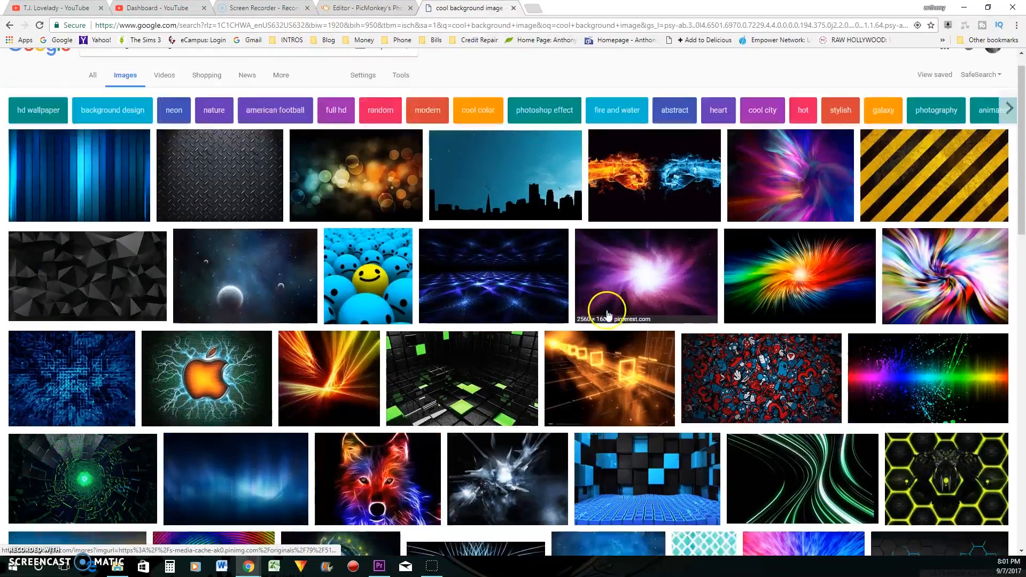
{"action": "scroll", "coordinate": [579, 240], "scroll_direction": "down", "scroll_amount": 4}
{"action": "scroll", "coordinate": [584, 328], "scroll_direction": "down", "scroll_amount": 2}
{"action": "scroll", "coordinate": [345, 176], "scroll_direction": "up", "scroll_amount": 6}
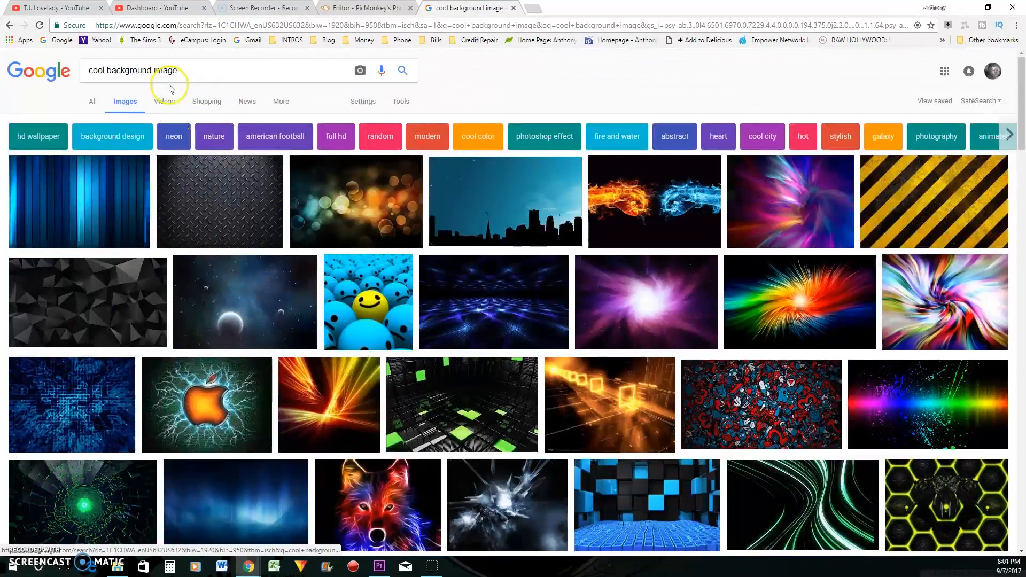
Change the query to 'food' then back to 'wood background image' and preview the teal wood result
{"action": "left_click_drag", "start_coordinate": [105, 70], "coordinate": [26, 73]}
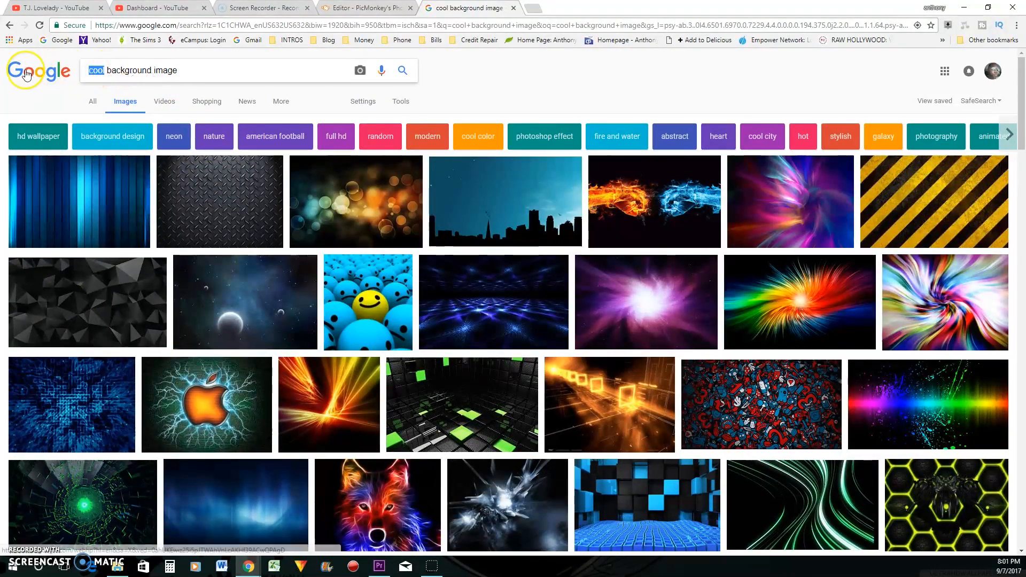
{"action": "type", "text": "food"}
{"action": "key", "text": "Return"}
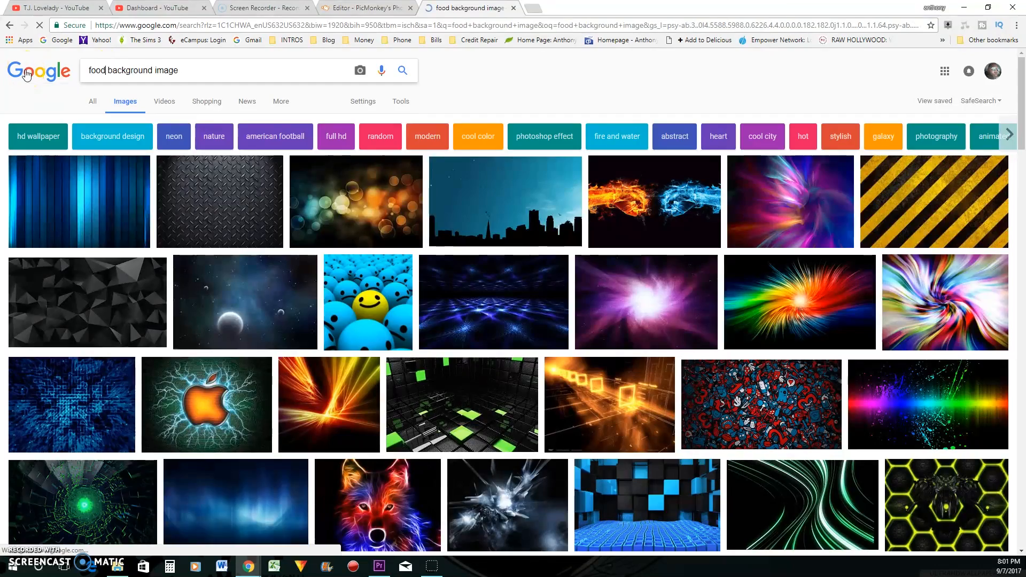
{"action": "scroll", "coordinate": [287, 366], "scroll_direction": "down", "scroll_amount": 1}
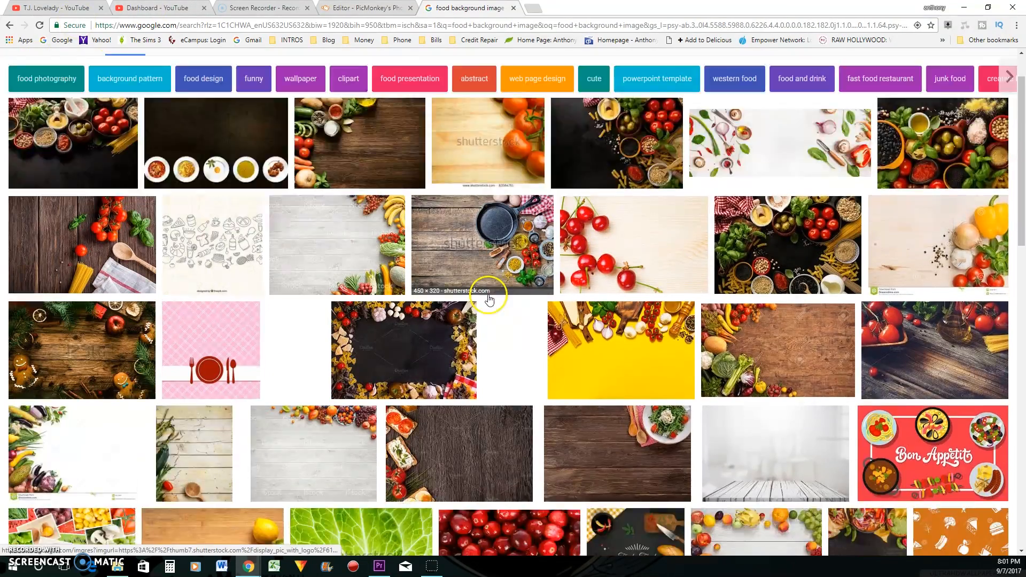
{"action": "scroll", "coordinate": [488, 298], "scroll_direction": "down", "scroll_amount": 2}
{"action": "scroll", "coordinate": [789, 321], "scroll_direction": "down", "scroll_amount": 3}
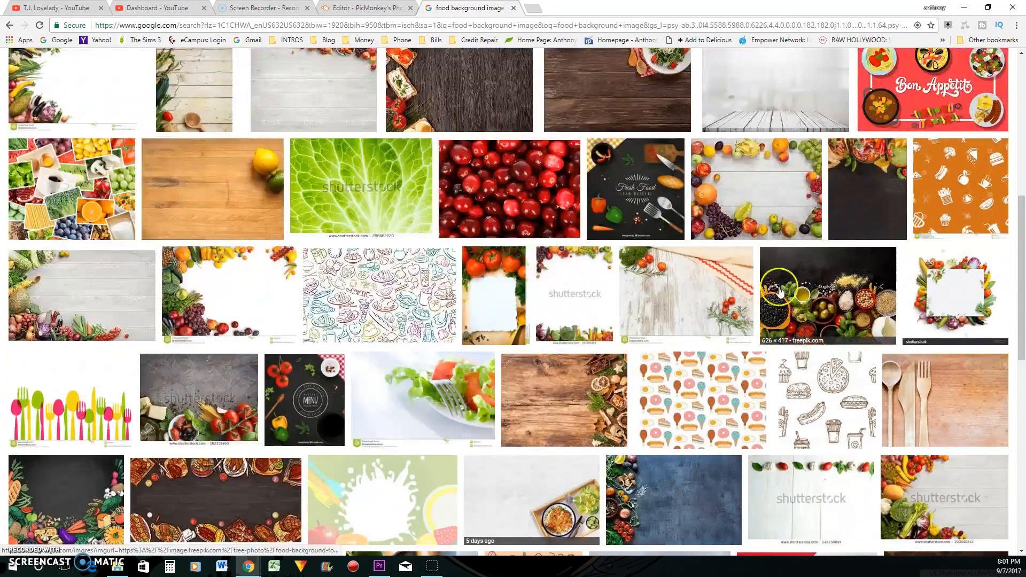
{"action": "scroll", "coordinate": [632, 251], "scroll_direction": "down", "scroll_amount": 3}
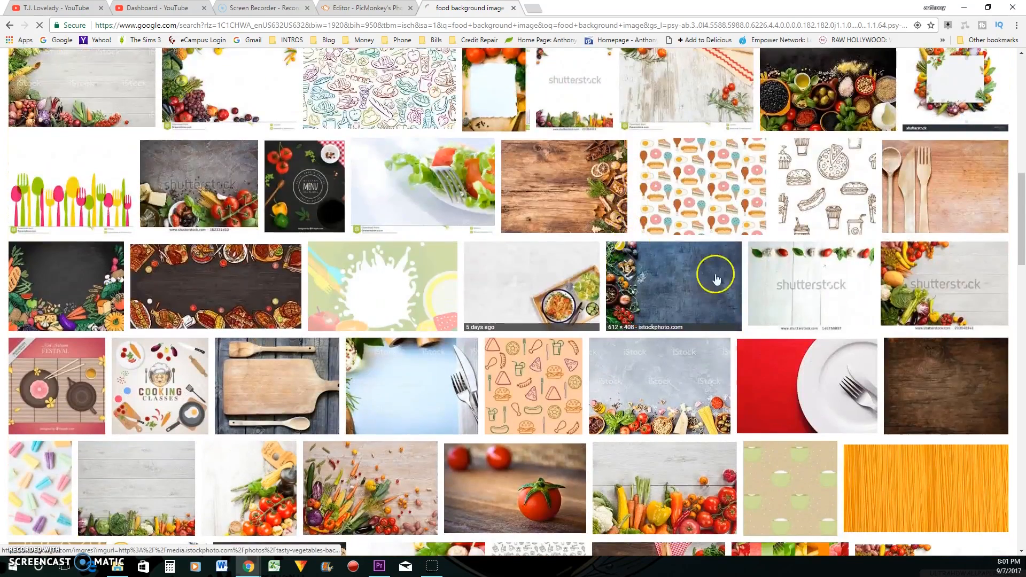
{"action": "scroll", "coordinate": [717, 270], "scroll_direction": "down", "scroll_amount": 2}
{"action": "scroll", "coordinate": [787, 305], "scroll_direction": "up", "scroll_amount": 8}
{"action": "scroll", "coordinate": [222, 57], "scroll_direction": "up", "scroll_amount": 3}
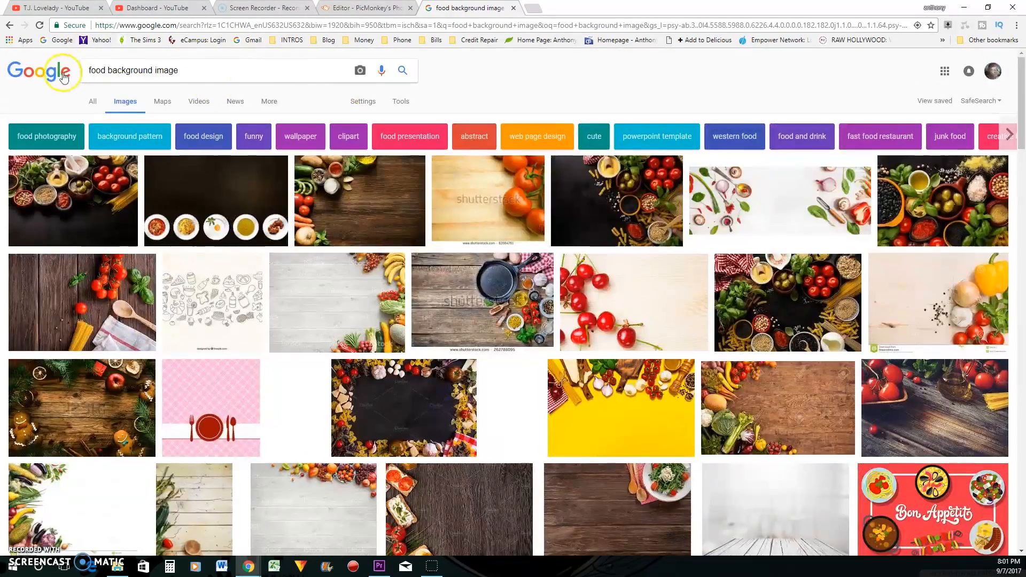
{"action": "double_click", "coordinate": [104, 71]}
{"action": "type", "text": "ood"}
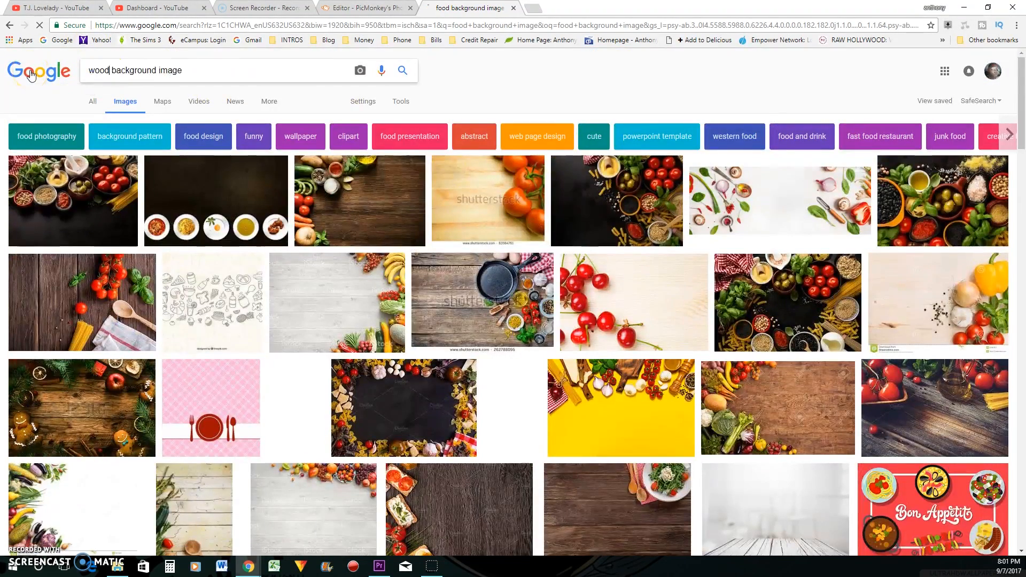
{"action": "key", "text": "Return"}
{"action": "scroll", "coordinate": [402, 341], "scroll_direction": "down", "scroll_amount": 2}
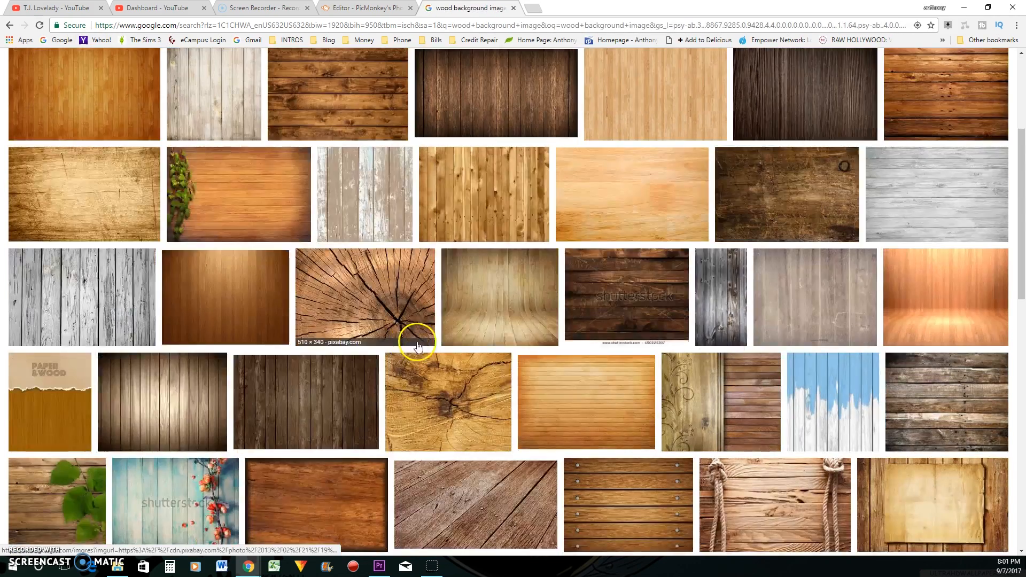
{"action": "scroll", "coordinate": [677, 236], "scroll_direction": "down", "scroll_amount": 3}
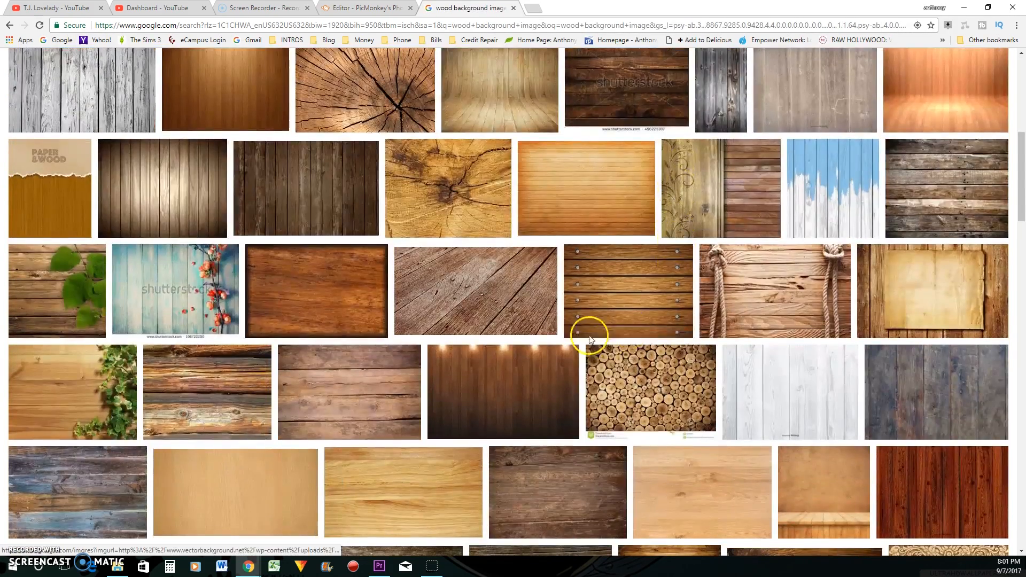
{"action": "scroll", "coordinate": [834, 298], "scroll_direction": "down", "scroll_amount": 5}
{"action": "scroll", "coordinate": [682, 306], "scroll_direction": "down", "scroll_amount": 2}
{"action": "scroll", "coordinate": [668, 322], "scroll_direction": "down", "scroll_amount": 1}
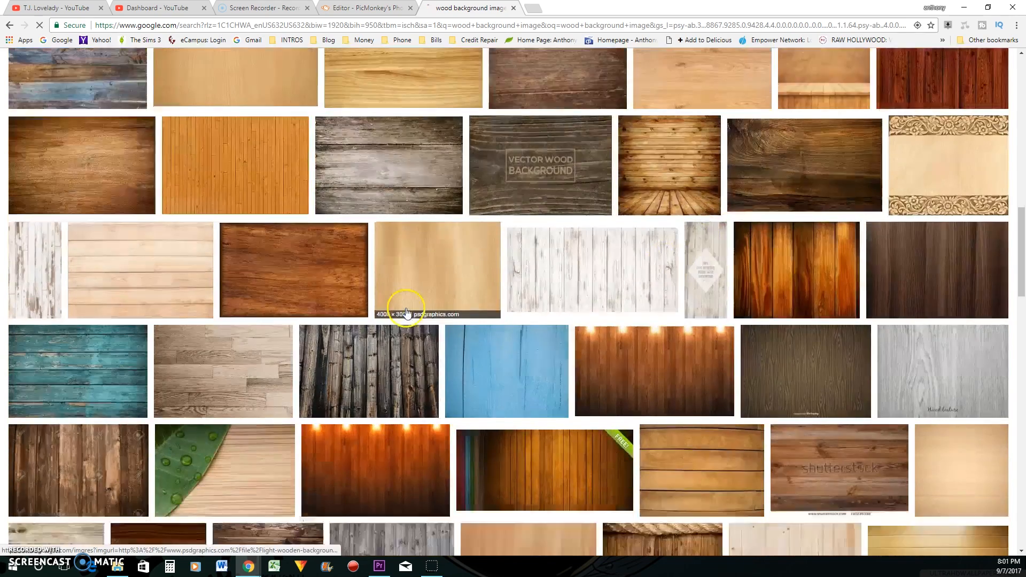
{"action": "scroll", "coordinate": [41, 256], "scroll_direction": "down", "scroll_amount": 2}
{"action": "left_click", "coordinate": [62, 221]}
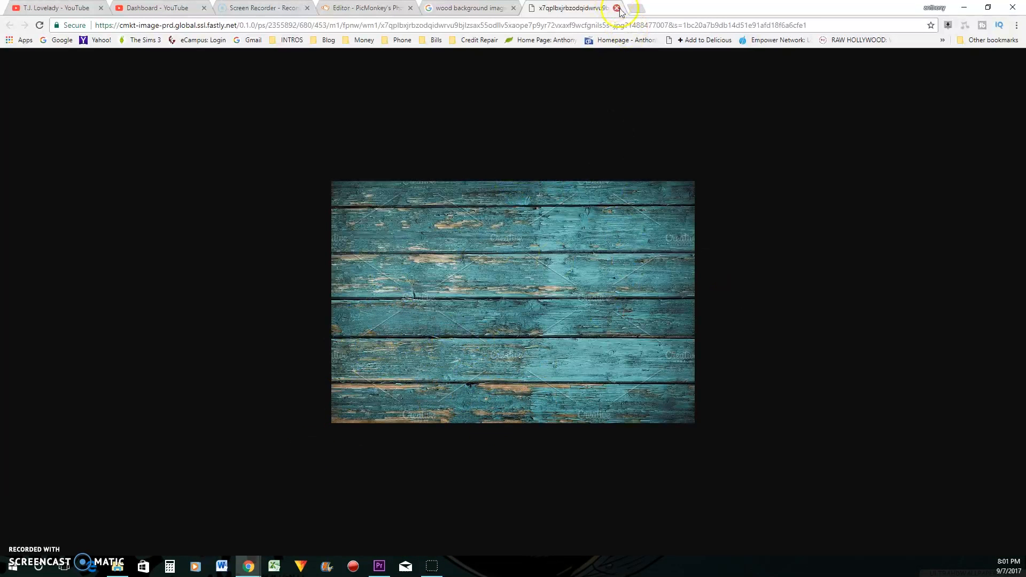
Close the full-size teal wood image tab, returning to the image results
{"action": "left_click", "coordinate": [616, 8]}
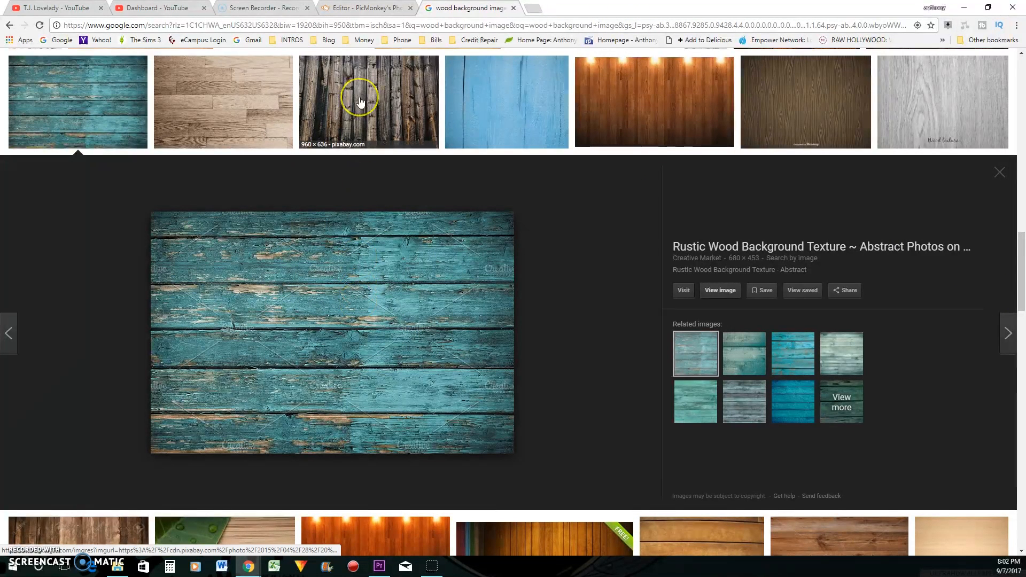
Try Pixabay's free download of the dark plank photo at 2256×1496 and dismiss the login request
{"action": "left_click", "coordinate": [381, 112]}
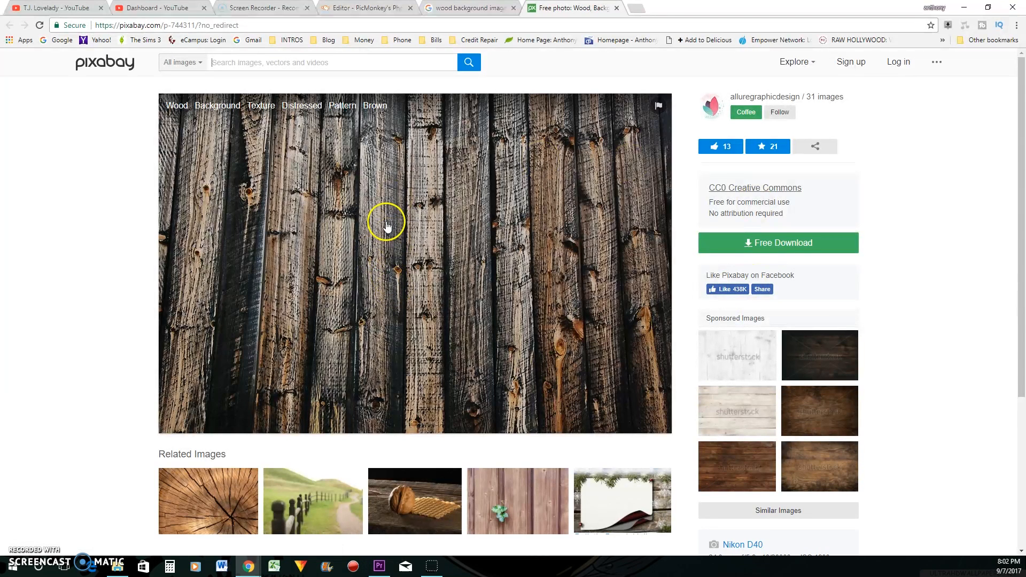
{"action": "mouse_move", "coordinate": [415, 263]}
{"action": "left_click", "coordinate": [423, 257]}
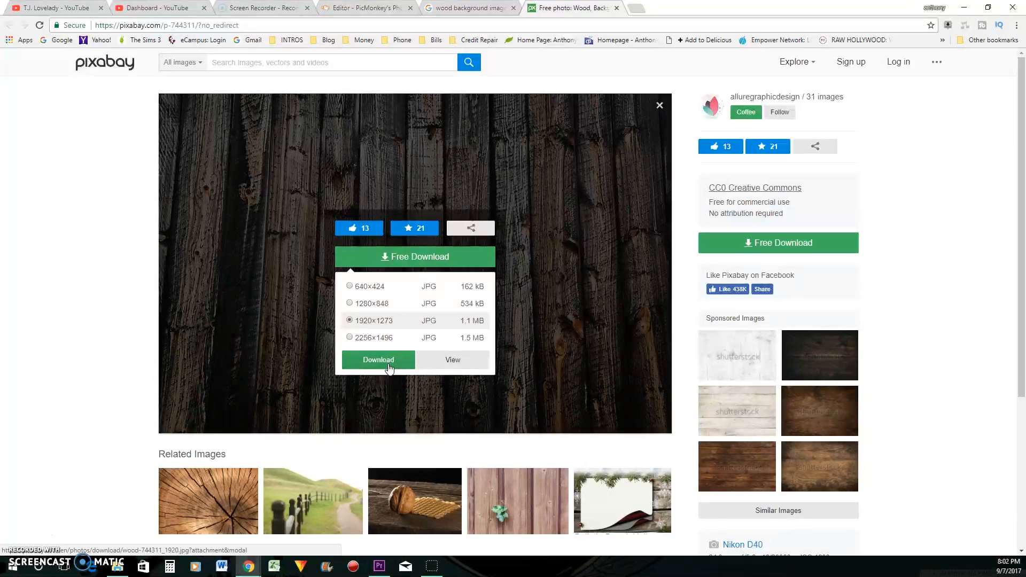
{"action": "left_click", "coordinate": [377, 341]}
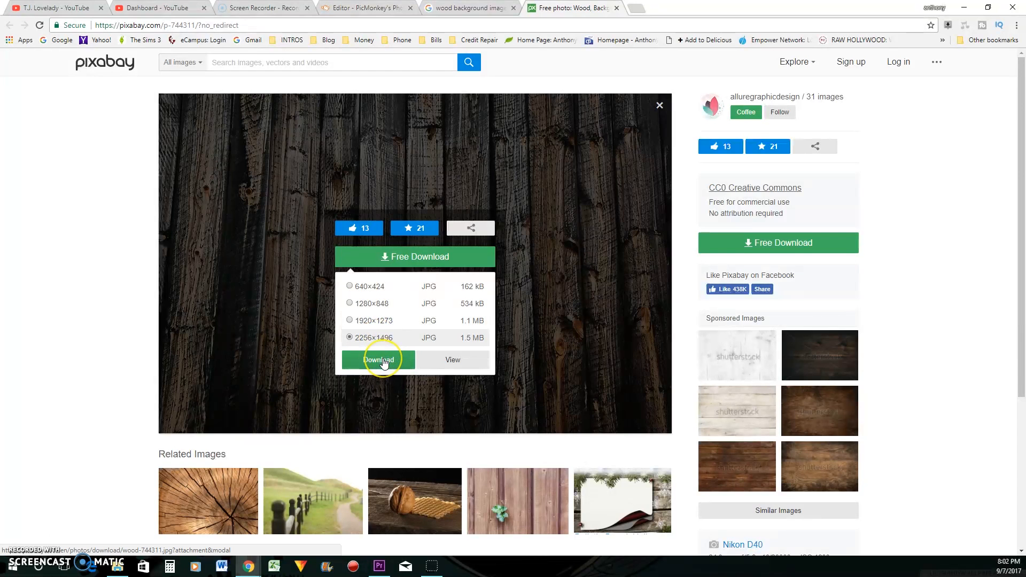
{"action": "left_click", "coordinate": [379, 360]}
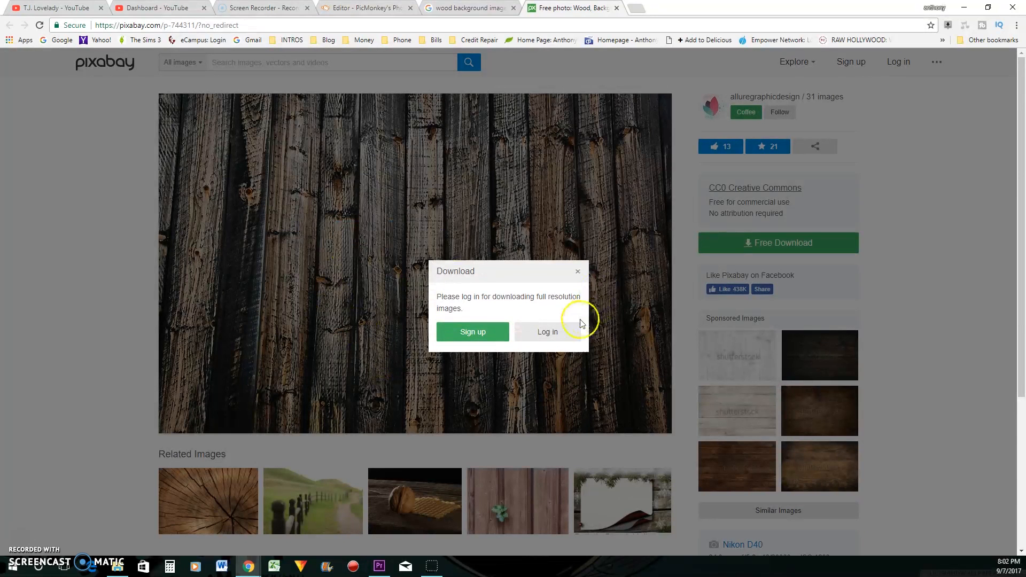
{"action": "left_click", "coordinate": [577, 272]}
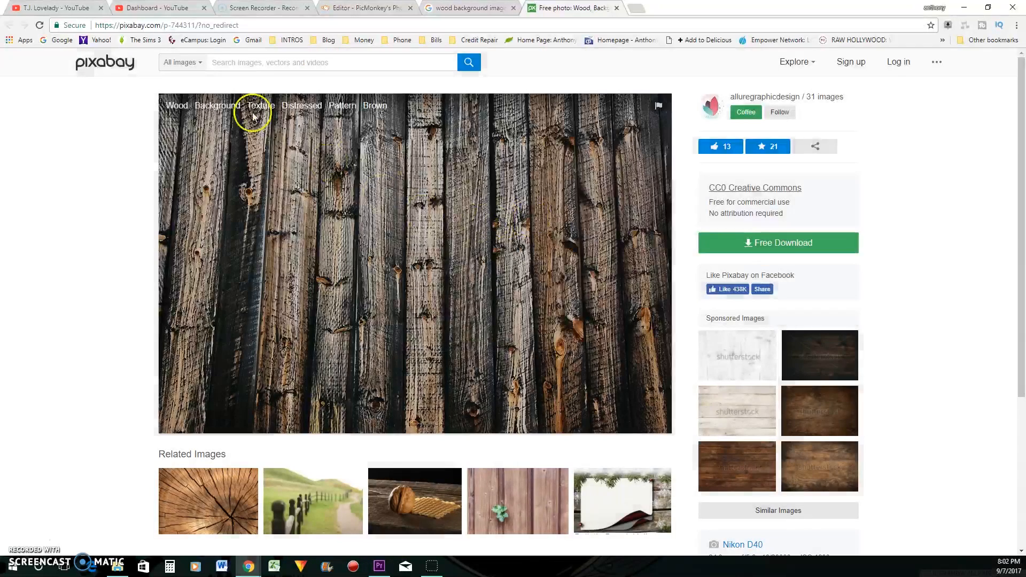
Save the dark wood plank photo with Save image as…, open the download and return to PicMonkey
{"action": "left_click", "coordinate": [617, 9]}
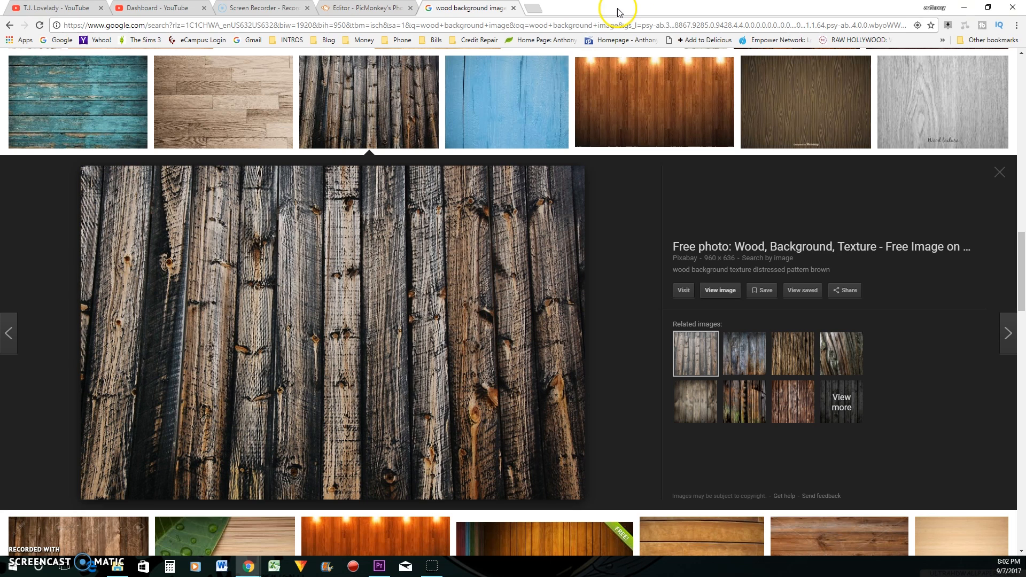
{"action": "right_click", "coordinate": [375, 315]}
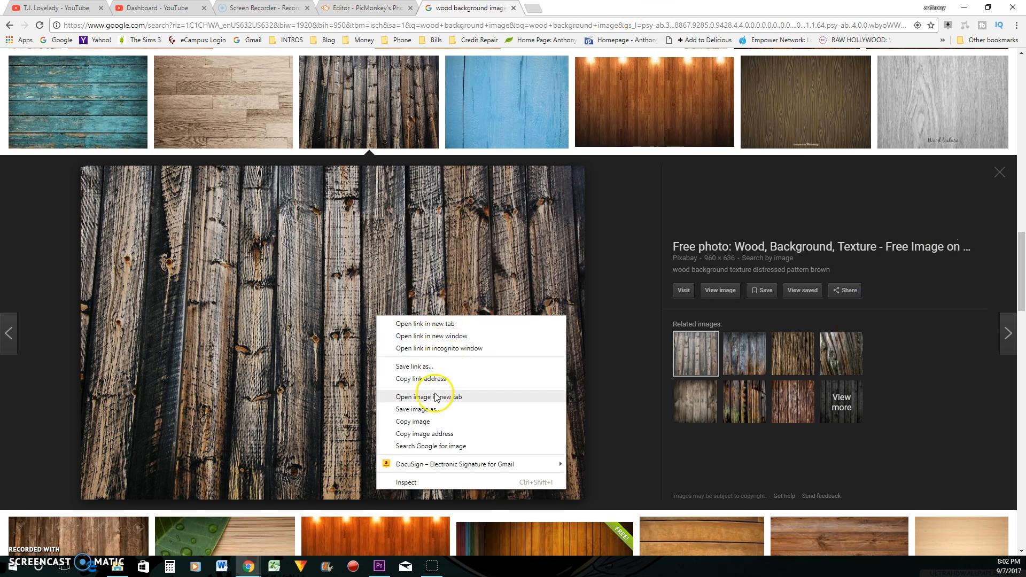
{"action": "left_click", "coordinate": [436, 411]}
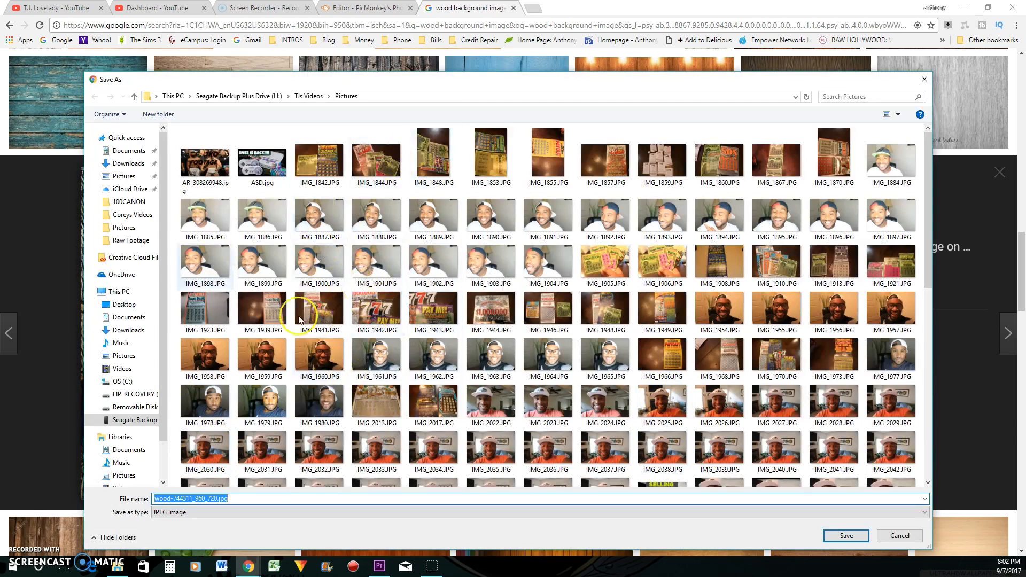
{"action": "mouse_move", "coordinate": [126, 344]}
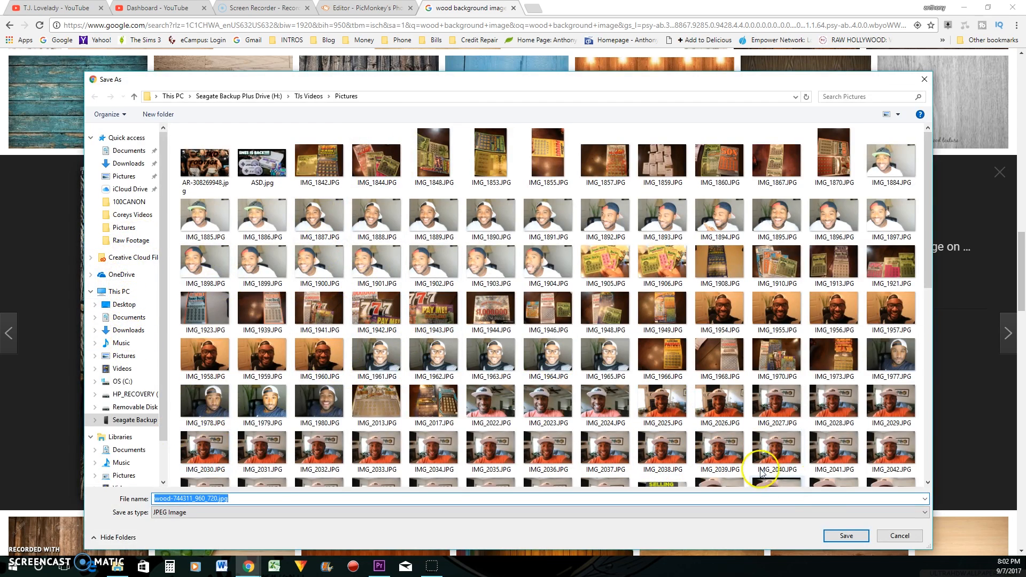
{"action": "left_click", "coordinate": [844, 536]}
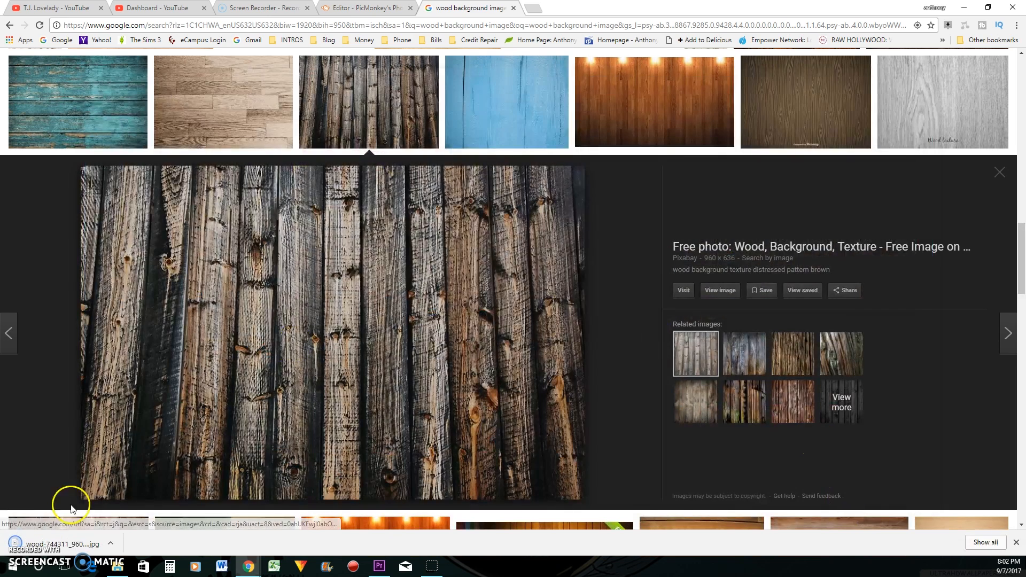
{"action": "left_click", "coordinate": [91, 546]}
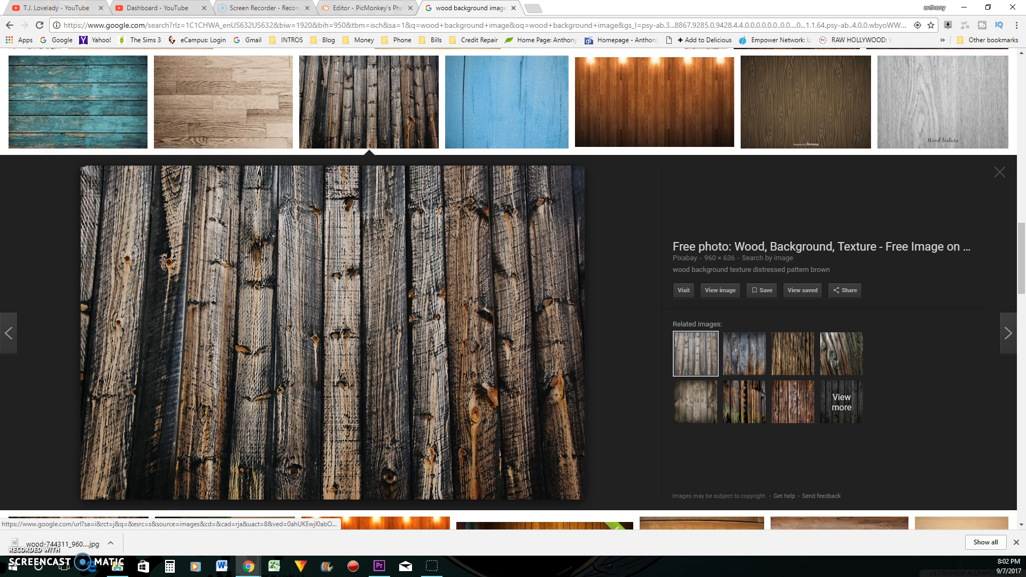
{"action": "left_click", "coordinate": [369, 8]}
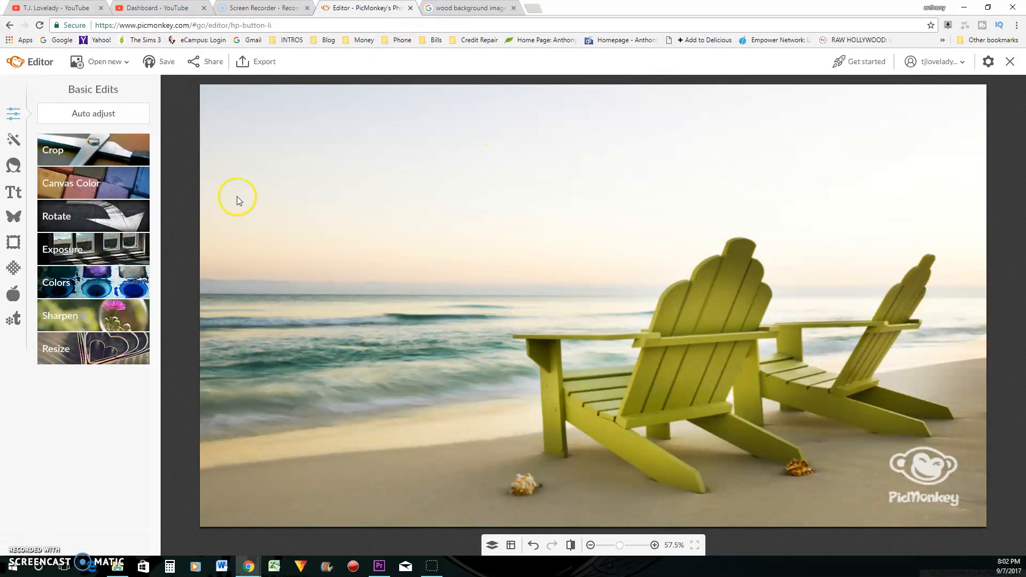
Start opening a new image from the computer, discarding the unsaved beach photo edits
{"action": "left_click", "coordinate": [118, 60]}
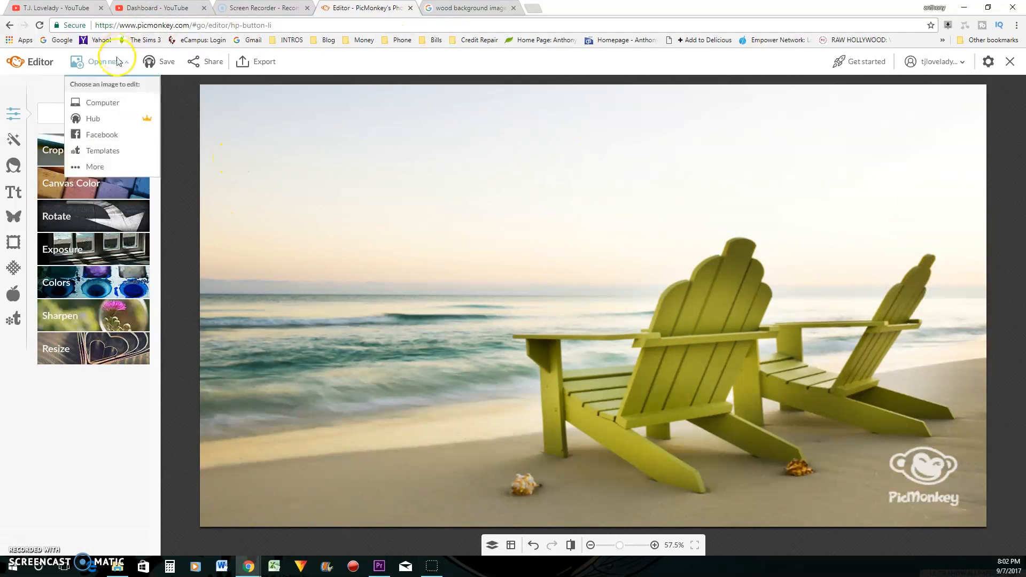
{"action": "left_click", "coordinate": [103, 102]}
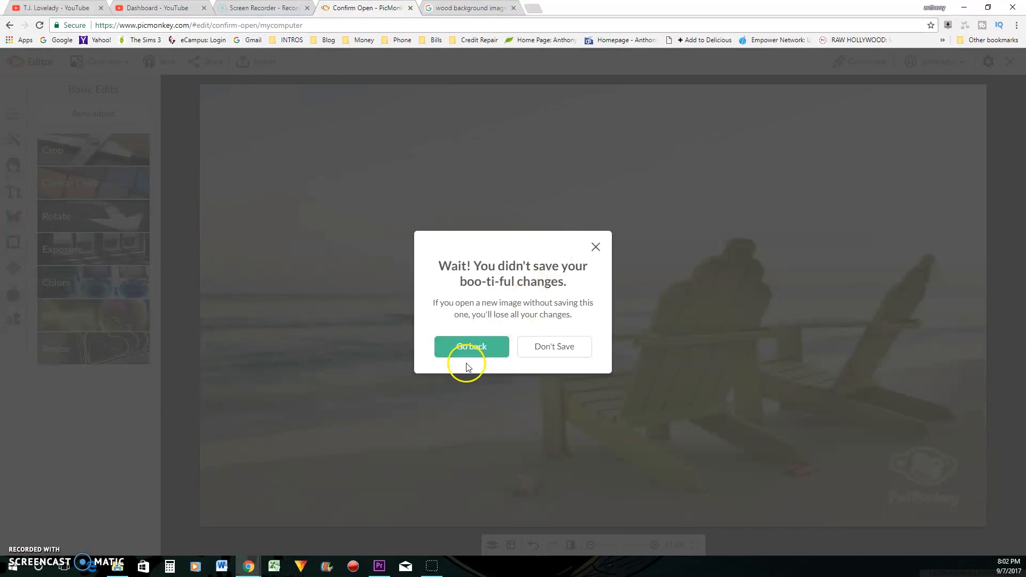
{"action": "left_click", "coordinate": [546, 351]}
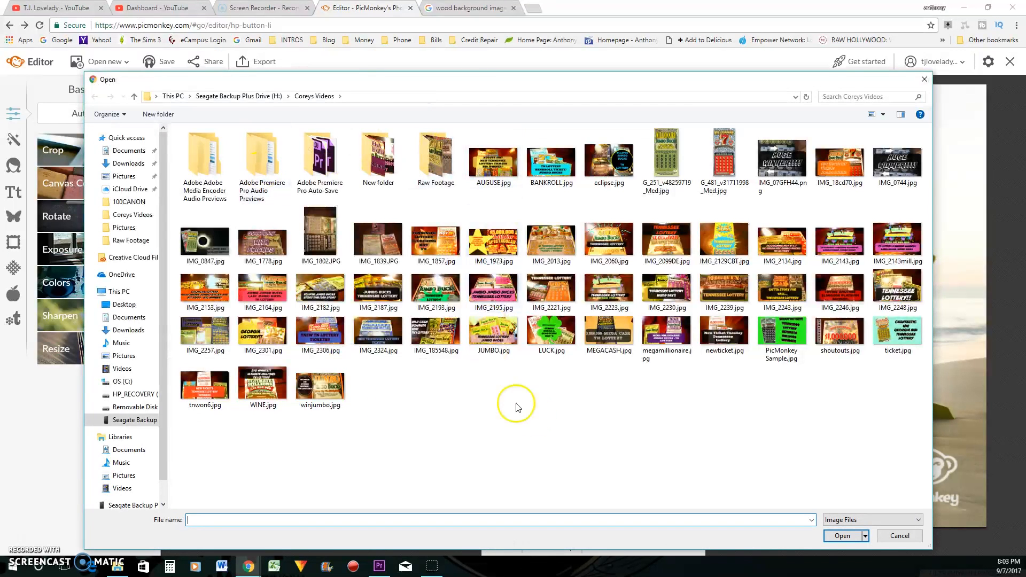
Browse to TJs Videos > Pictures and open the wood plank image for editing
{"action": "left_click", "coordinate": [258, 96]}
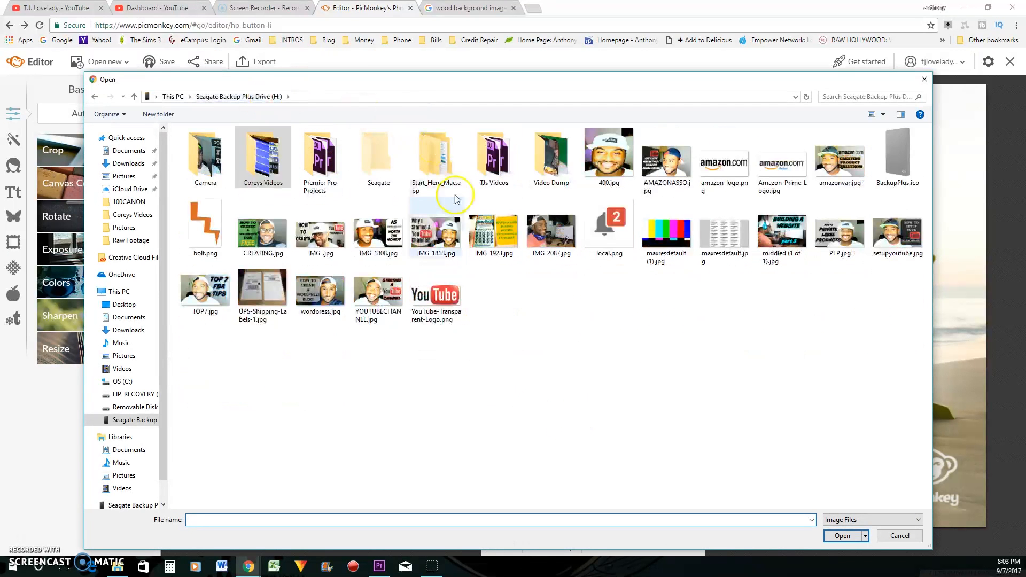
{"action": "double_click", "coordinate": [496, 163]}
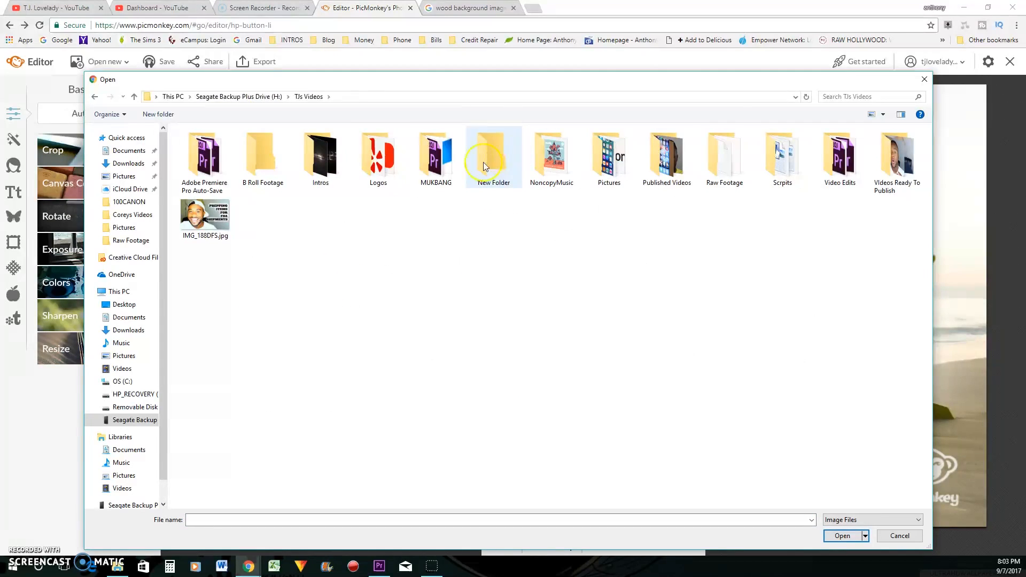
{"action": "double_click", "coordinate": [624, 175]}
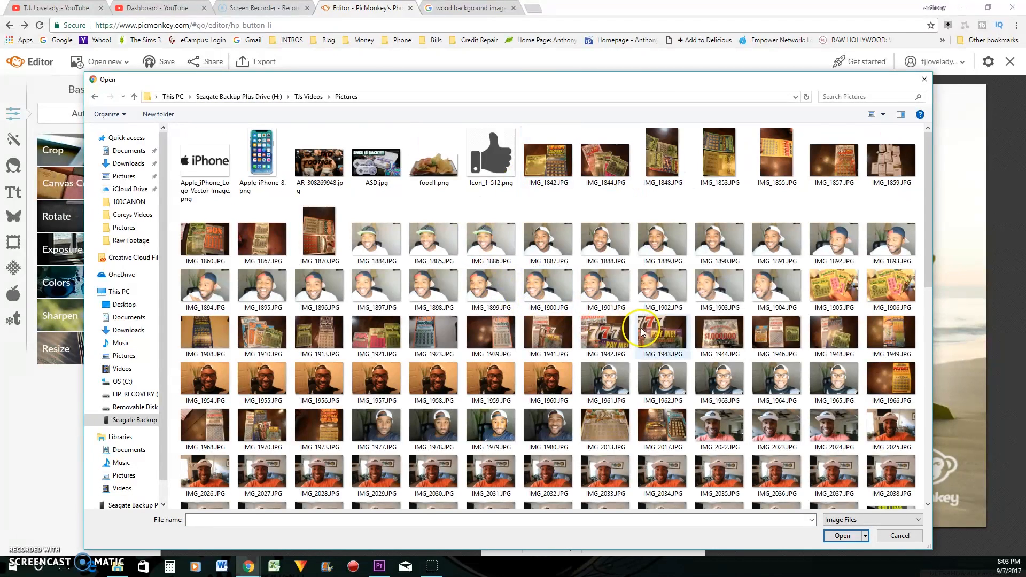
{"action": "scroll", "coordinate": [676, 315], "scroll_direction": "down", "scroll_amount": 5}
{"action": "scroll", "coordinate": [676, 314], "scroll_direction": "down", "scroll_amount": 5}
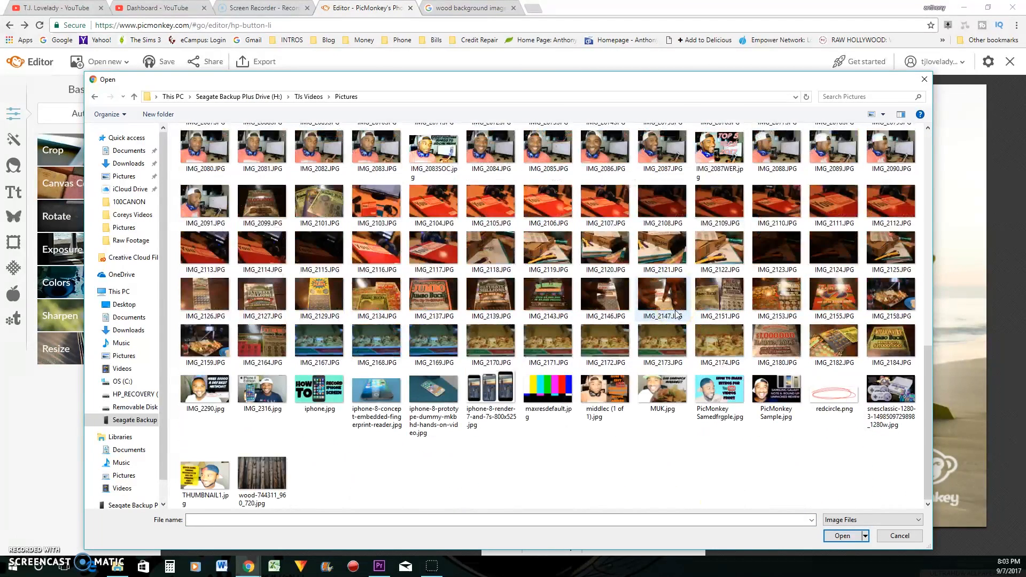
{"action": "double_click", "coordinate": [273, 477]}
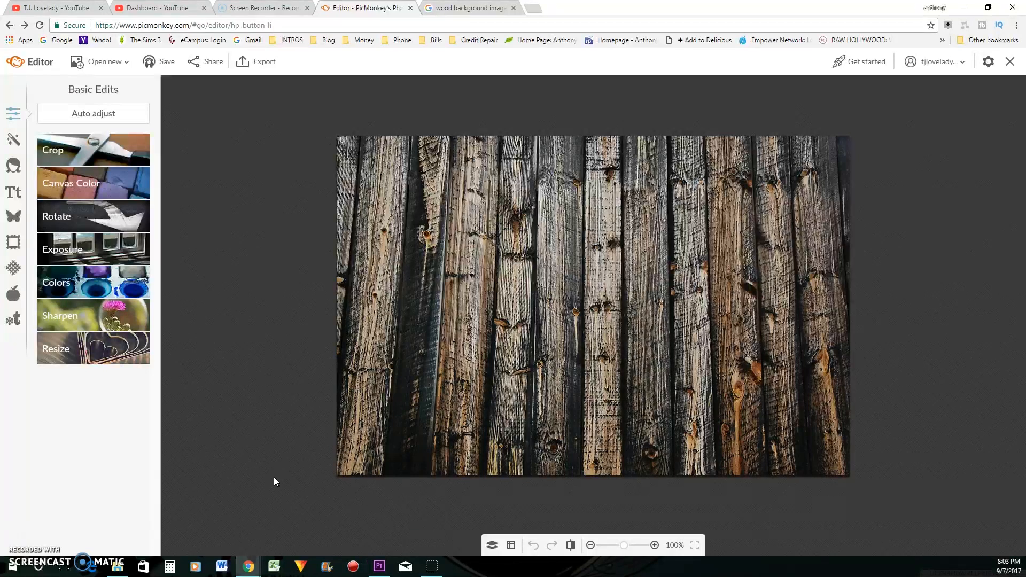
Resize the wood background to 2560 by 1440 pixels without keeping proportions
{"action": "left_click", "coordinate": [92, 354]}
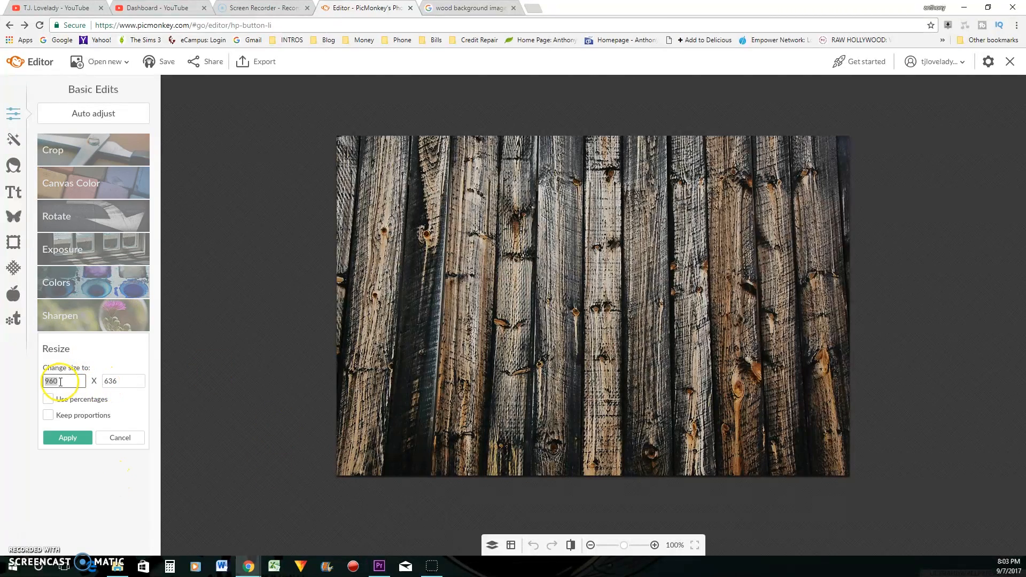
{"action": "type", "text": "2560"}
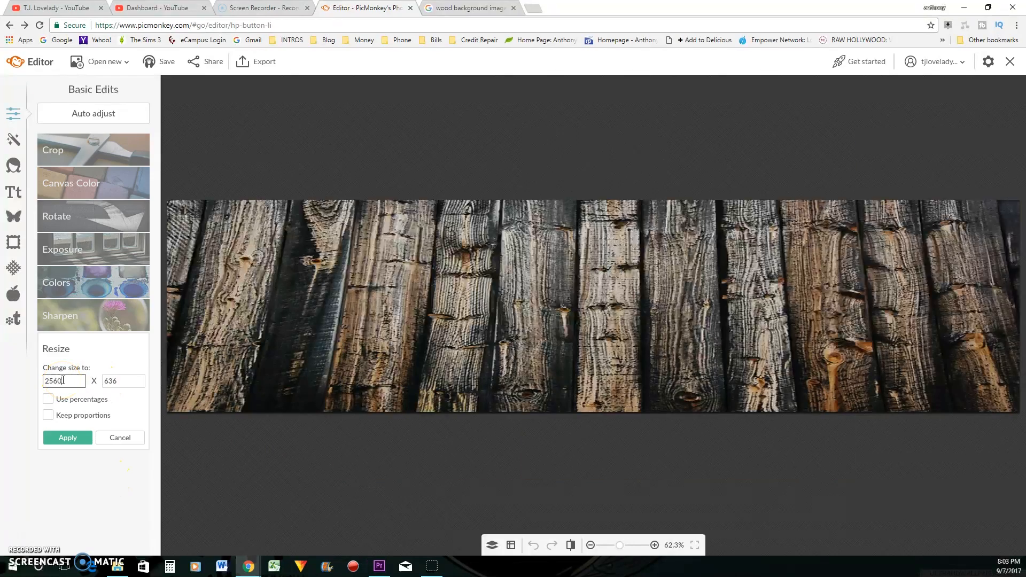
{"action": "double_click", "coordinate": [137, 383]}
{"action": "type", "text": "144"}
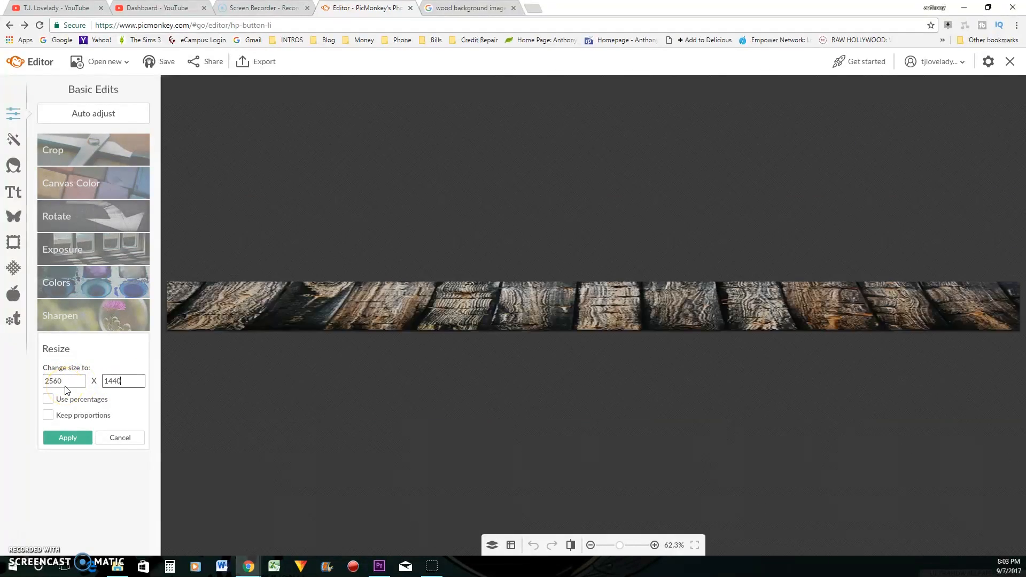
{"action": "type", "text": "0"}
{"action": "left_click", "coordinate": [64, 437]}
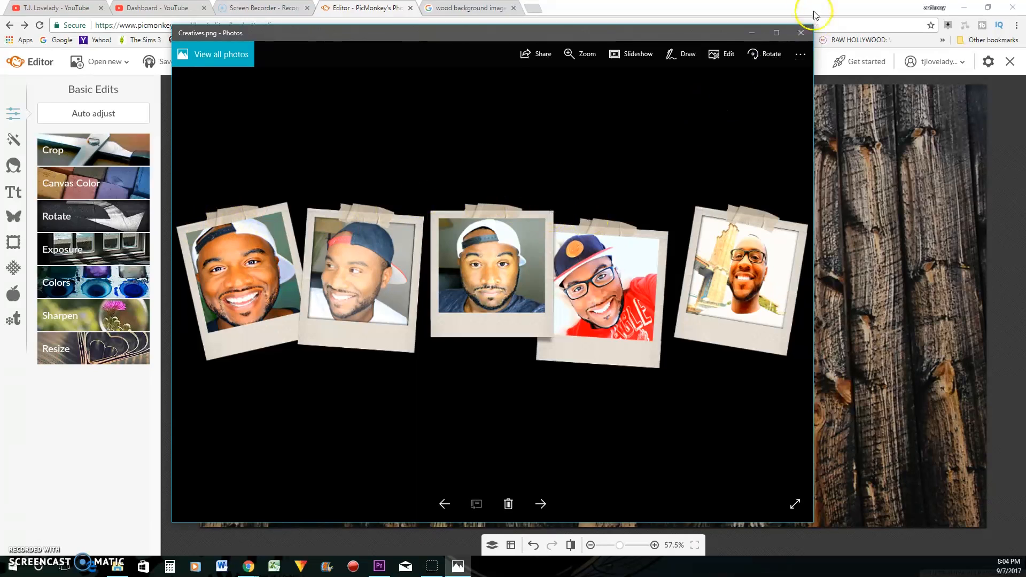
Close the Photos viewer and return to the Overlays tools in the editor
{"action": "left_click", "coordinate": [802, 32]}
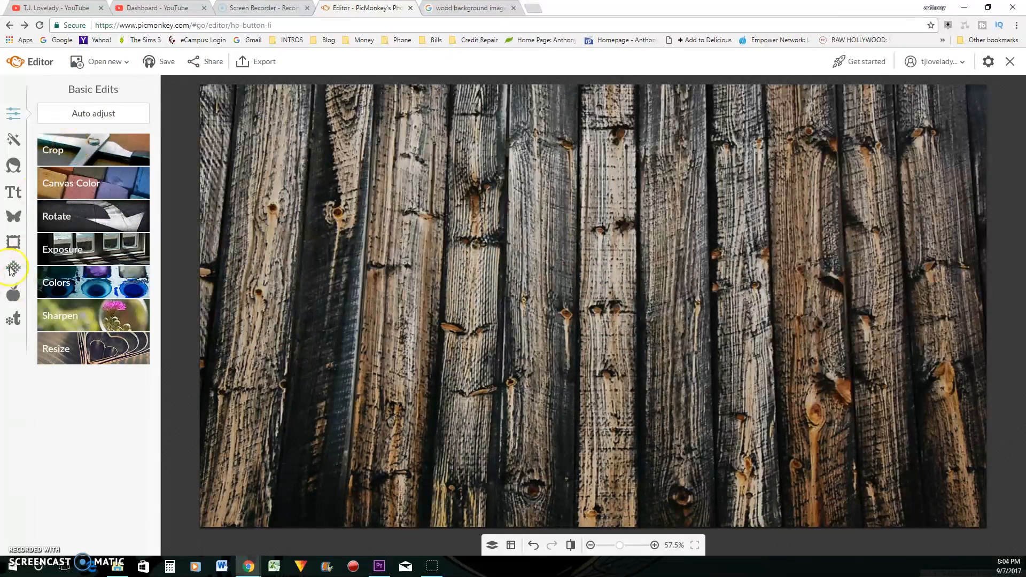
{"action": "left_click", "coordinate": [14, 218]}
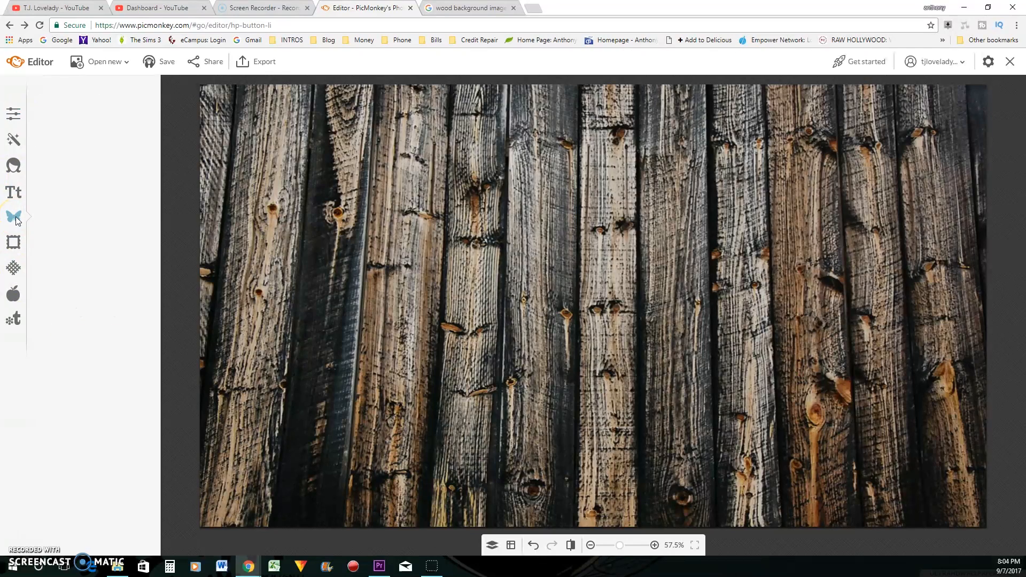
Load Creatives.png from the Desktop as your own overlay on the wood background
{"action": "left_click", "coordinate": [94, 114]}
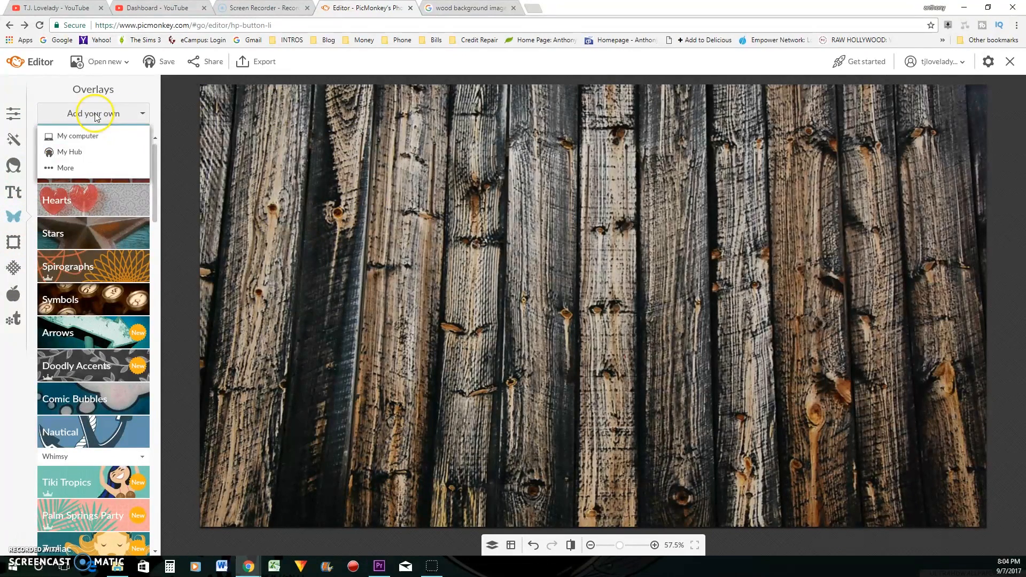
{"action": "left_click", "coordinate": [78, 136]}
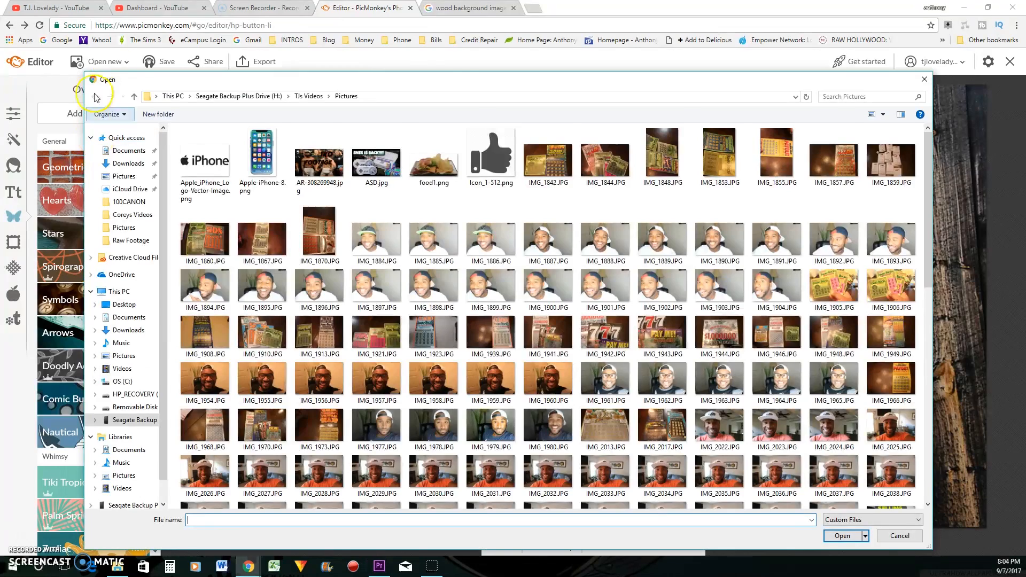
{"action": "scroll", "coordinate": [240, 305], "scroll_direction": "down", "scroll_amount": 5}
{"action": "scroll", "coordinate": [241, 305], "scroll_direction": "down", "scroll_amount": 5}
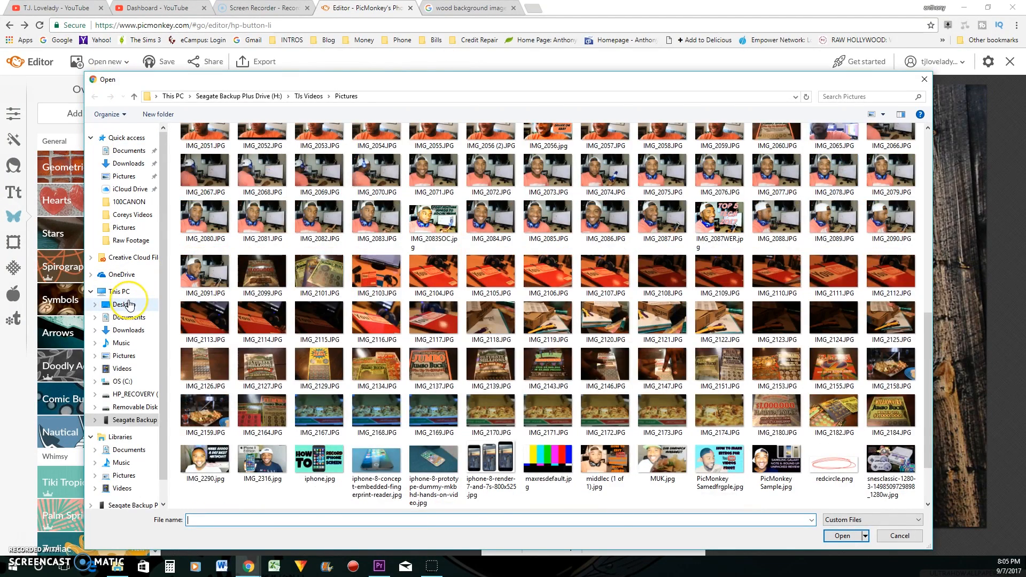
{"action": "left_click", "coordinate": [125, 304]}
{"action": "left_click", "coordinate": [530, 409]}
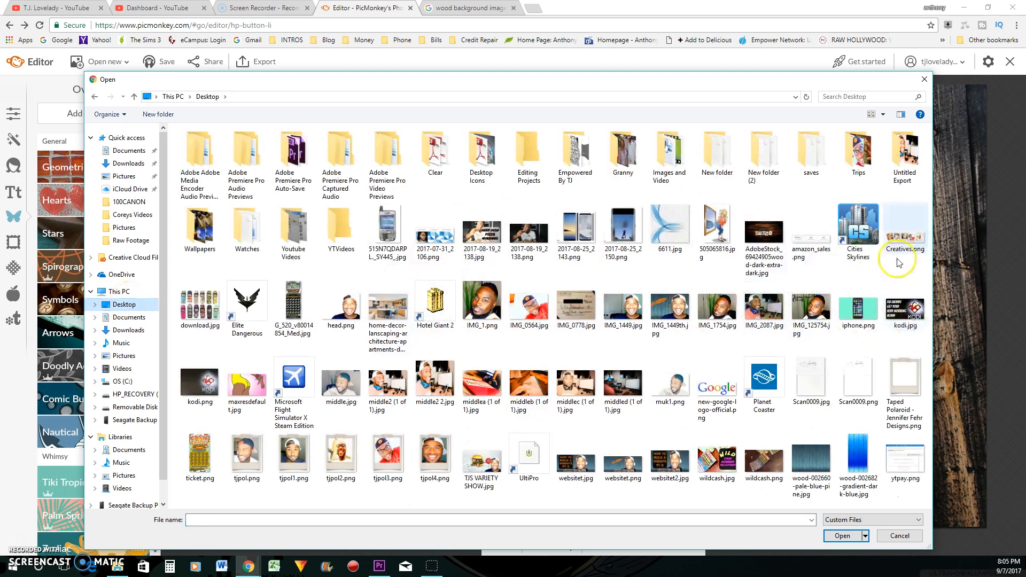
{"action": "left_click", "coordinate": [889, 233]}
{"action": "left_click", "coordinate": [842, 536]}
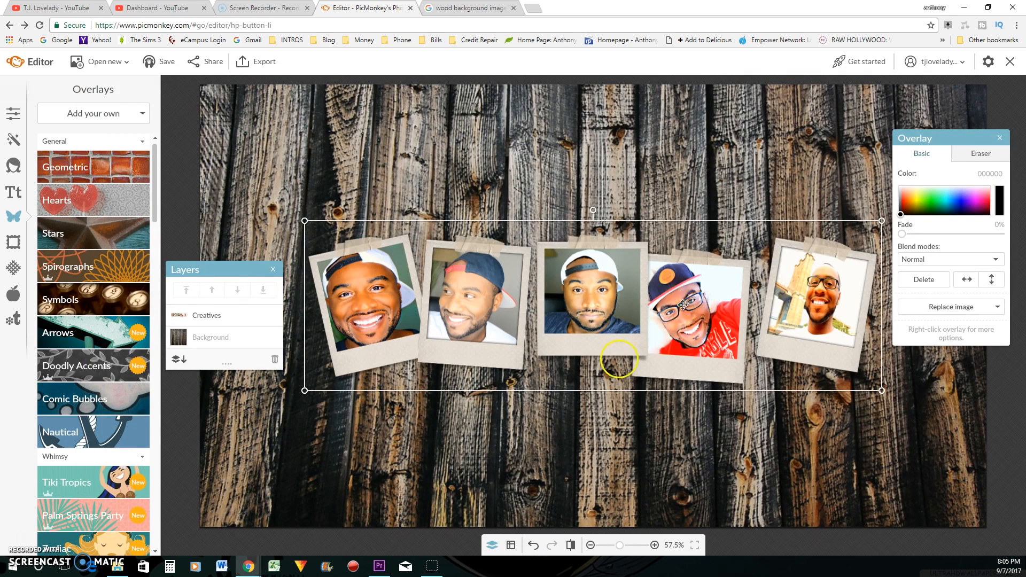
Turn on grid lines with Snap to grid in the Alignment settings
{"action": "mouse_move", "coordinate": [720, 331]}
{"action": "left_mouse_down"}
{"action": "mouse_move", "coordinate": [690, 342]}
{"action": "mouse_move", "coordinate": [702, 344]}
{"action": "left_mouse_up"}
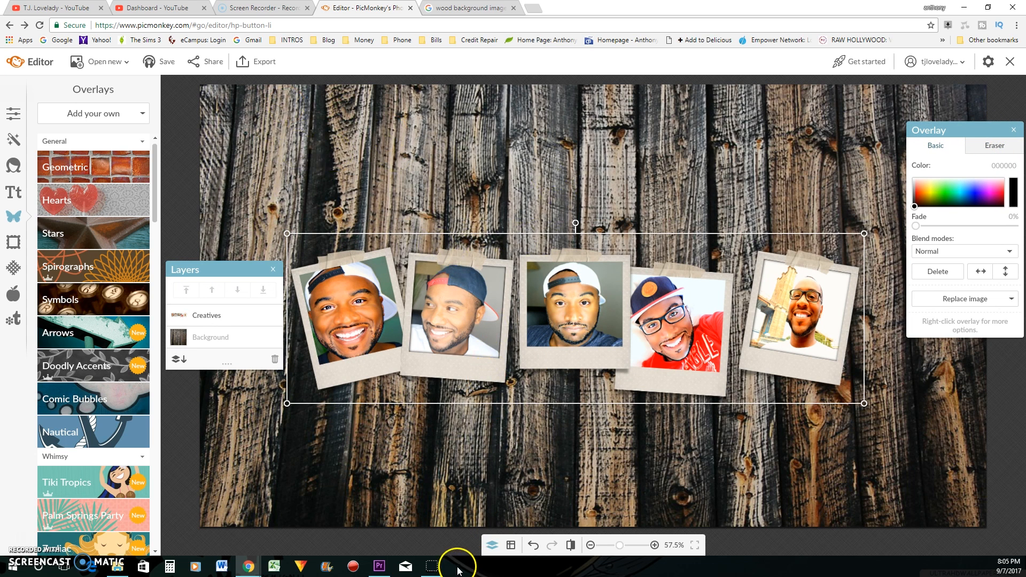
{"action": "left_click", "coordinate": [510, 547]}
{"action": "left_click", "coordinate": [542, 414]}
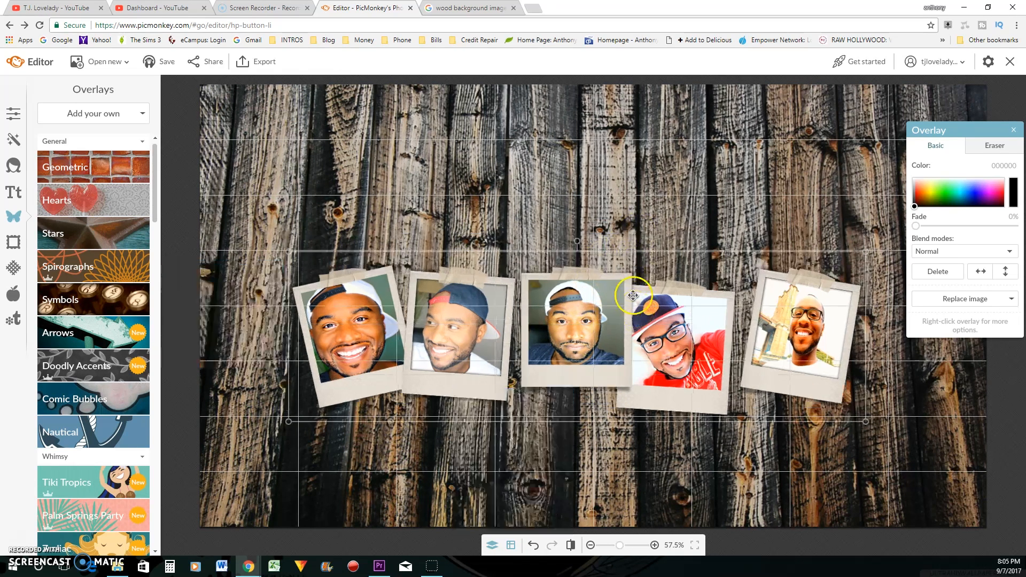
{"action": "left_click", "coordinate": [465, 502]}
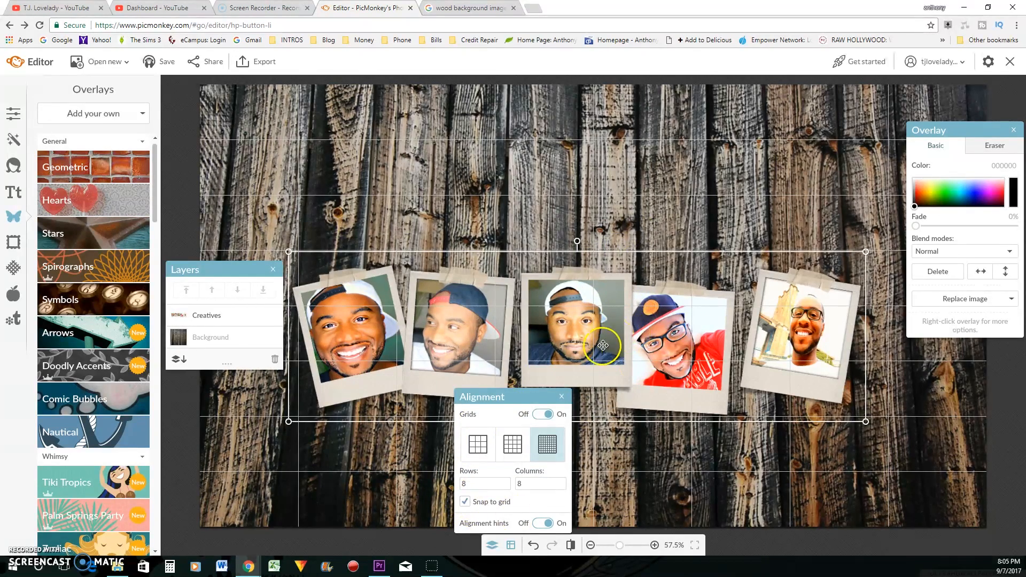
Drag the Polaroid strip to the centre of the wood background and close Alignment
{"action": "mouse_move", "coordinate": [603, 346]}
{"action": "left_mouse_down"}
{"action": "mouse_move", "coordinate": [618, 321]}
{"action": "mouse_move", "coordinate": [626, 359]}
{"action": "mouse_move", "coordinate": [619, 327]}
{"action": "mouse_move", "coordinate": [635, 327]}
{"action": "left_mouse_up"}
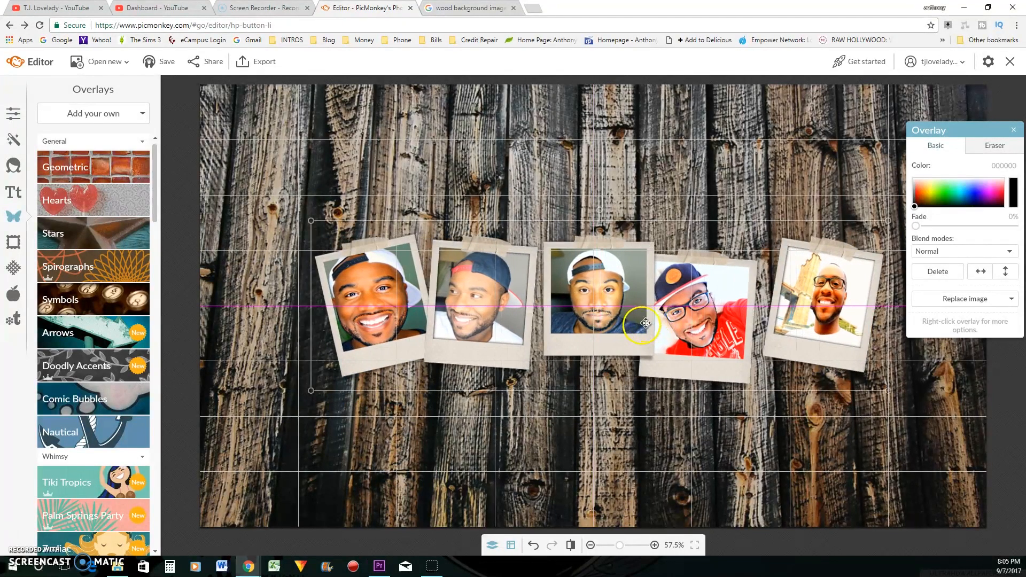
{"action": "left_click_drag", "start_coordinate": [635, 326], "coordinate": [635, 326]}
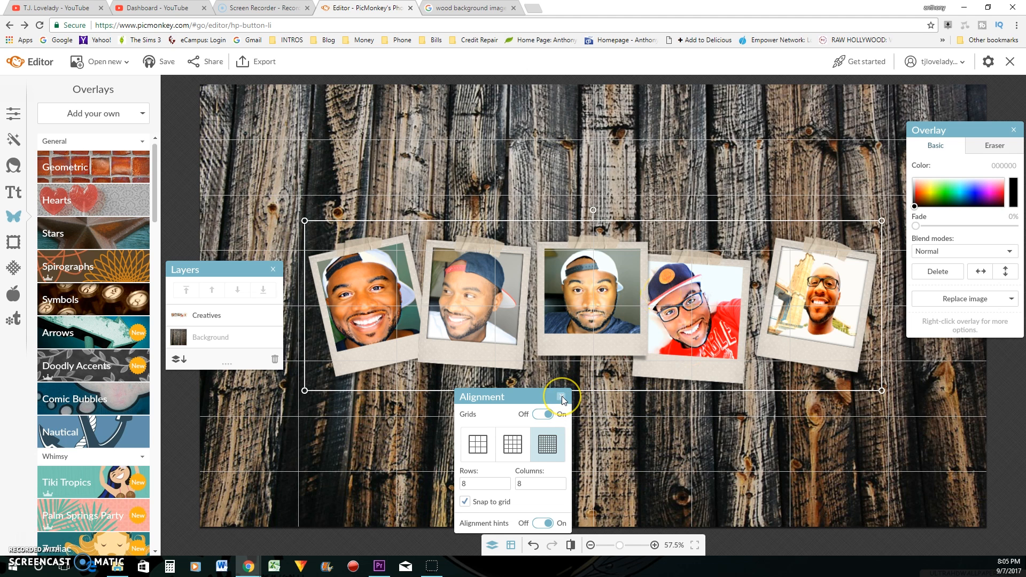
{"action": "left_click", "coordinate": [562, 396]}
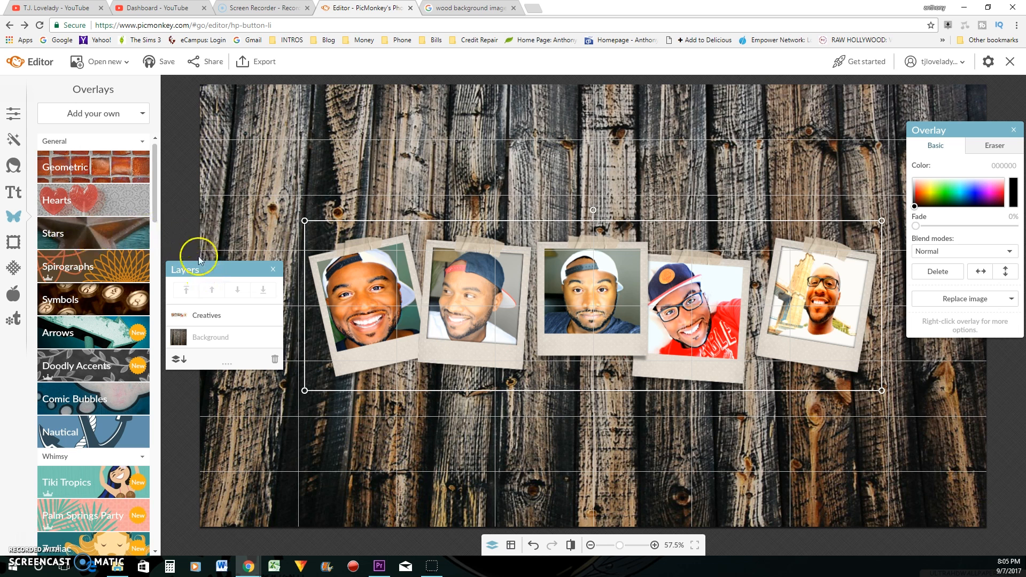
{"action": "left_click", "coordinate": [101, 165]}
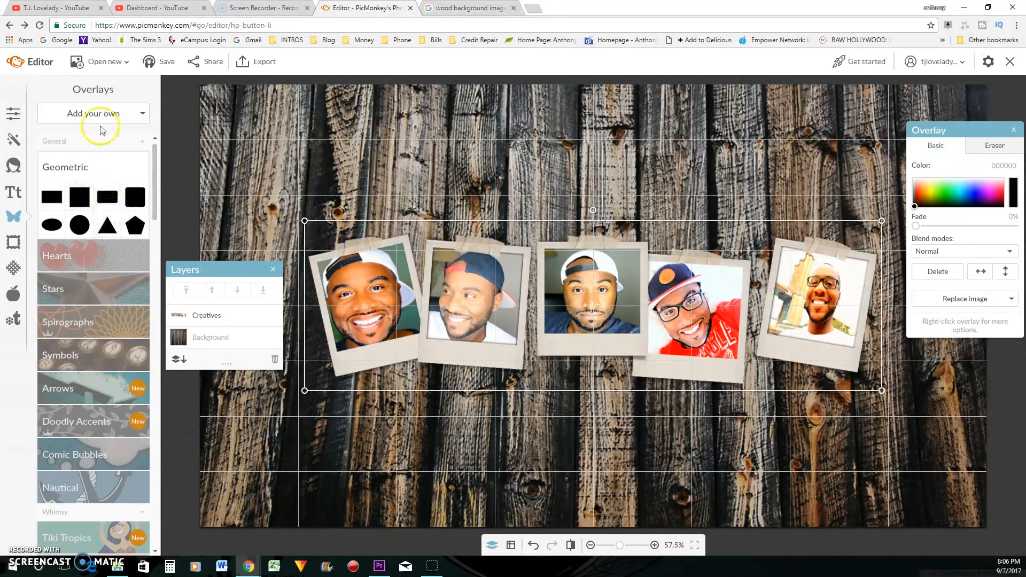
Add a black rounded rectangle from Geometric over the middle Polaroid, then browse Hearts
{"action": "left_click", "coordinate": [107, 205]}
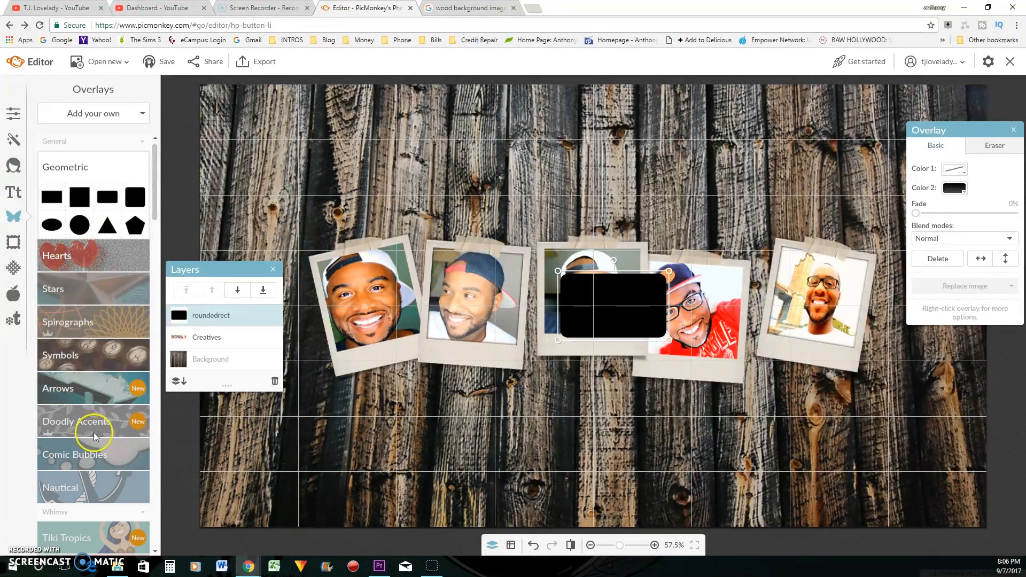
{"action": "left_click", "coordinate": [80, 255]}
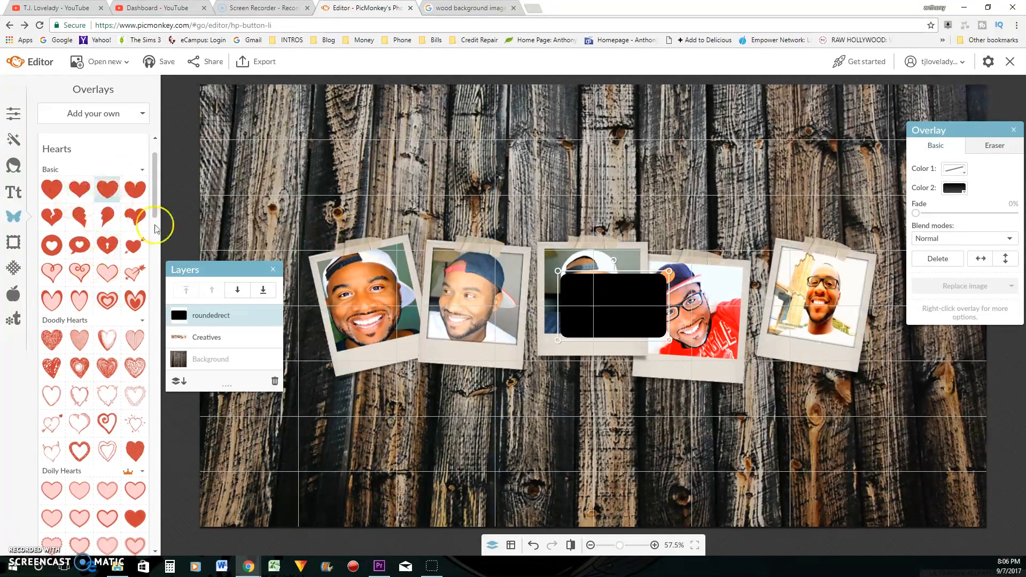
{"action": "scroll", "coordinate": [85, 304], "scroll_direction": "down", "scroll_amount": 5}
{"action": "scroll", "coordinate": [89, 259], "scroll_direction": "up", "scroll_amount": 2}
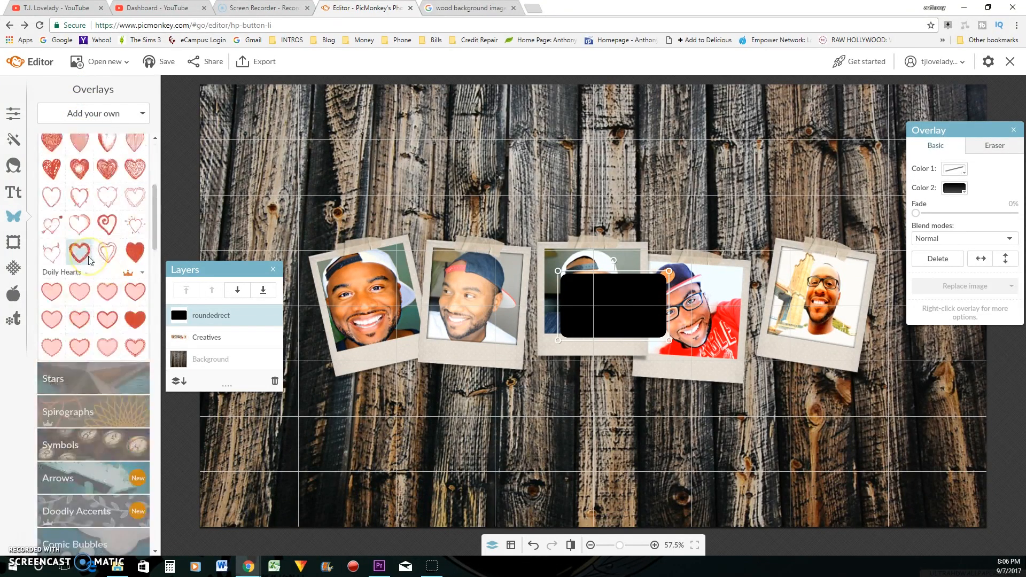
{"action": "scroll", "coordinate": [87, 249], "scroll_direction": "up", "scroll_amount": 3}
Browse Stars, Spirographs, Symbols and Arrows overlays, then return to the full category list
{"action": "left_click", "coordinate": [78, 200]}
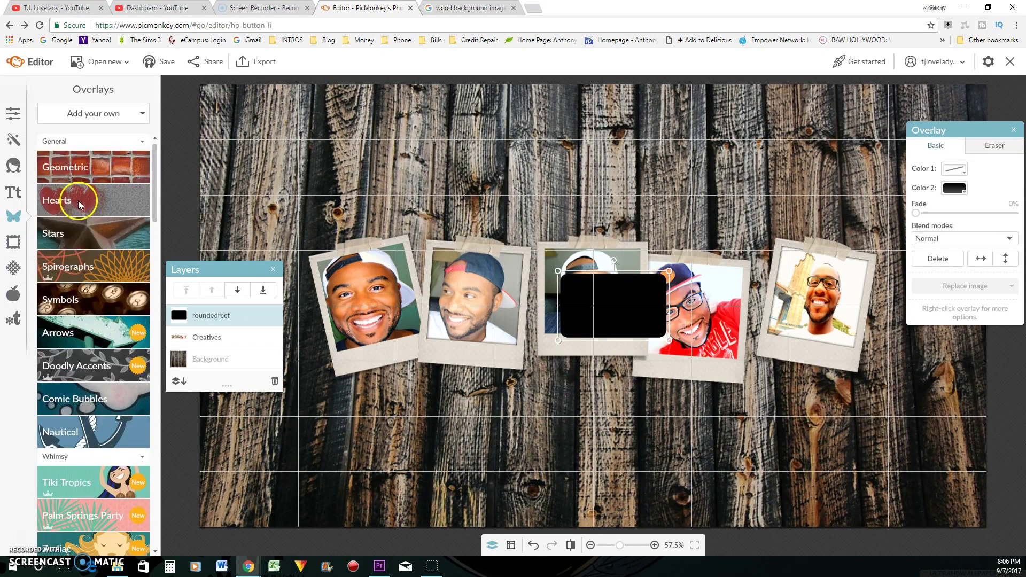
{"action": "left_click", "coordinate": [94, 232]}
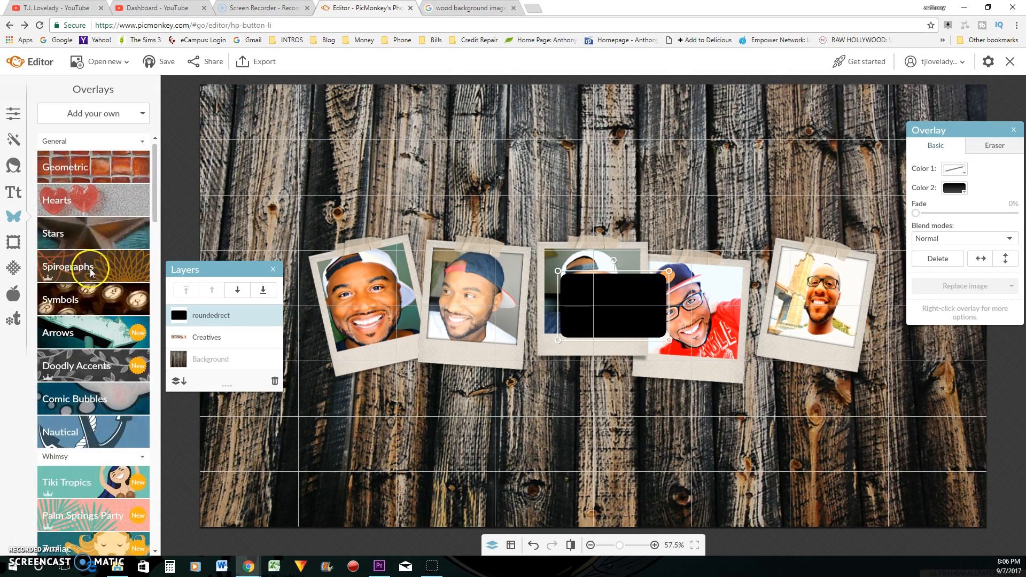
{"action": "left_click", "coordinate": [91, 269]}
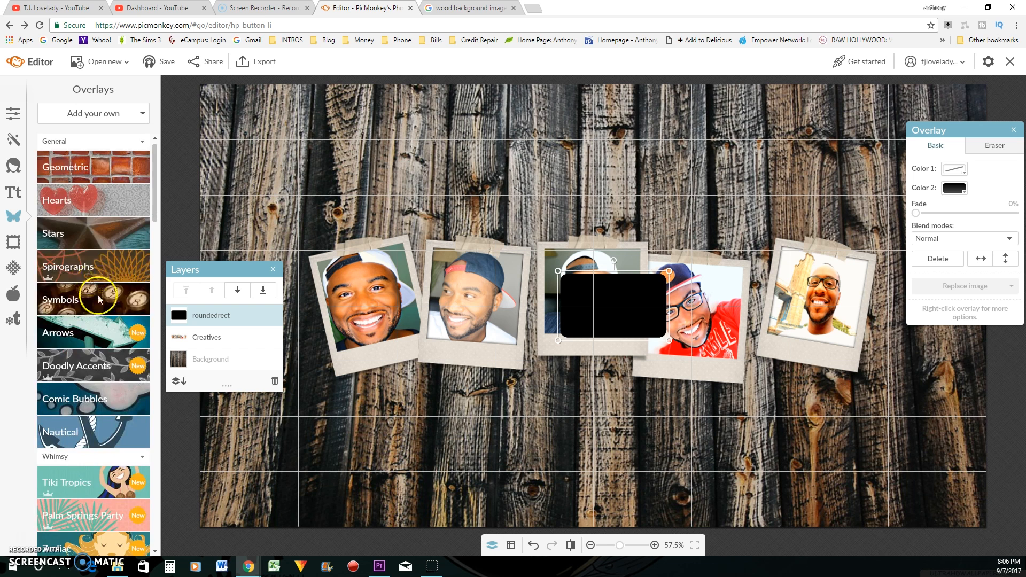
{"action": "left_click", "coordinate": [98, 299]}
{"action": "left_click", "coordinate": [98, 299]}
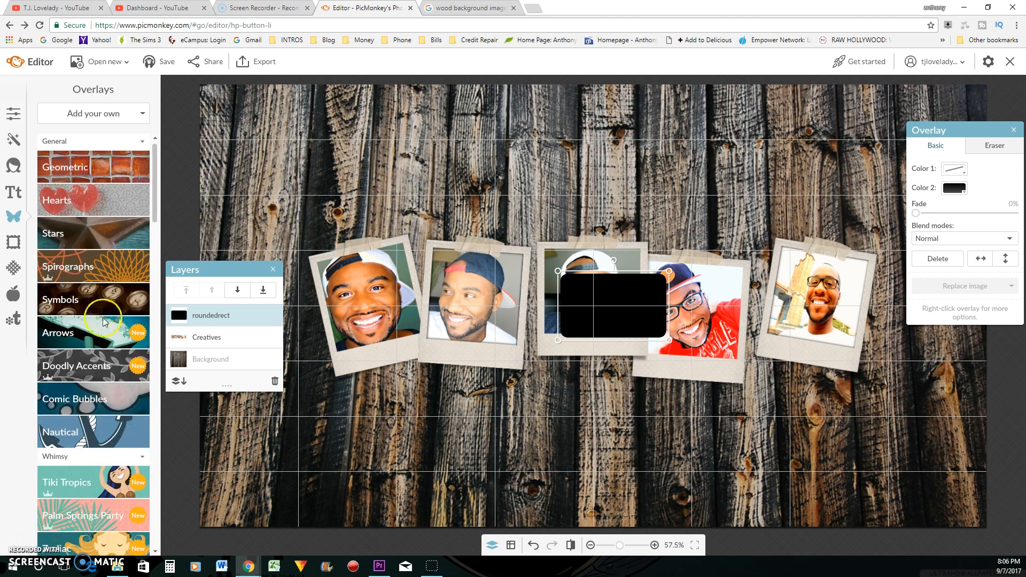
{"action": "left_click", "coordinate": [122, 326]}
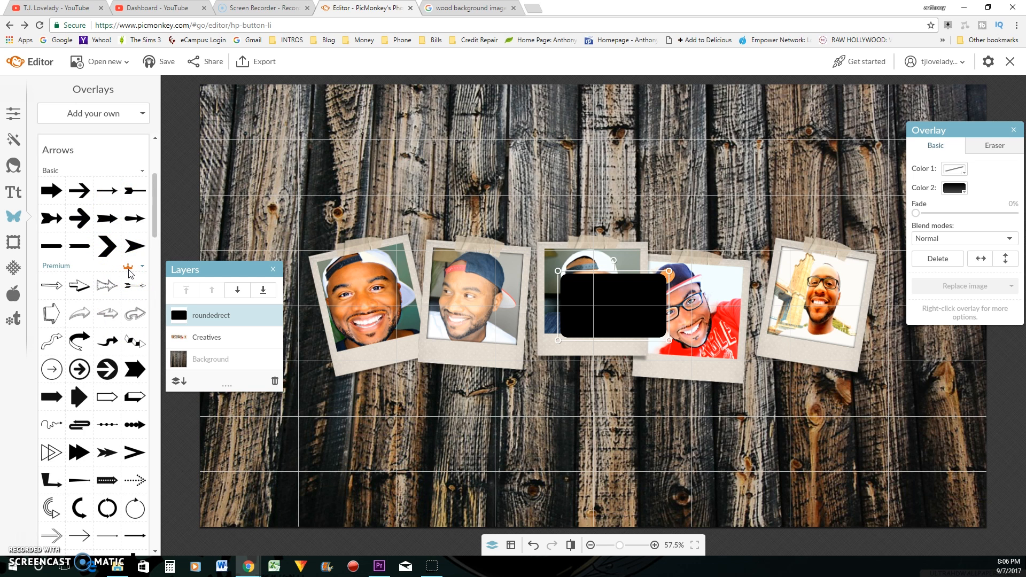
{"action": "left_click", "coordinate": [93, 118]}
{"action": "left_click", "coordinate": [64, 151]}
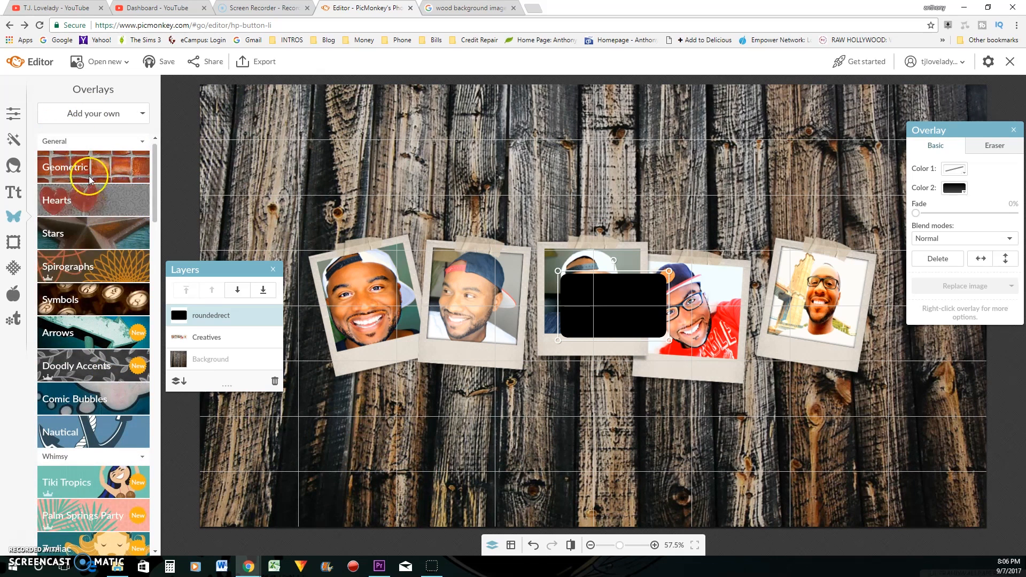
Add a Geometric rounded rectangle and move the black rectangle to the bottom-right corner
{"action": "left_click", "coordinate": [87, 170]}
{"action": "left_click", "coordinate": [105, 196]}
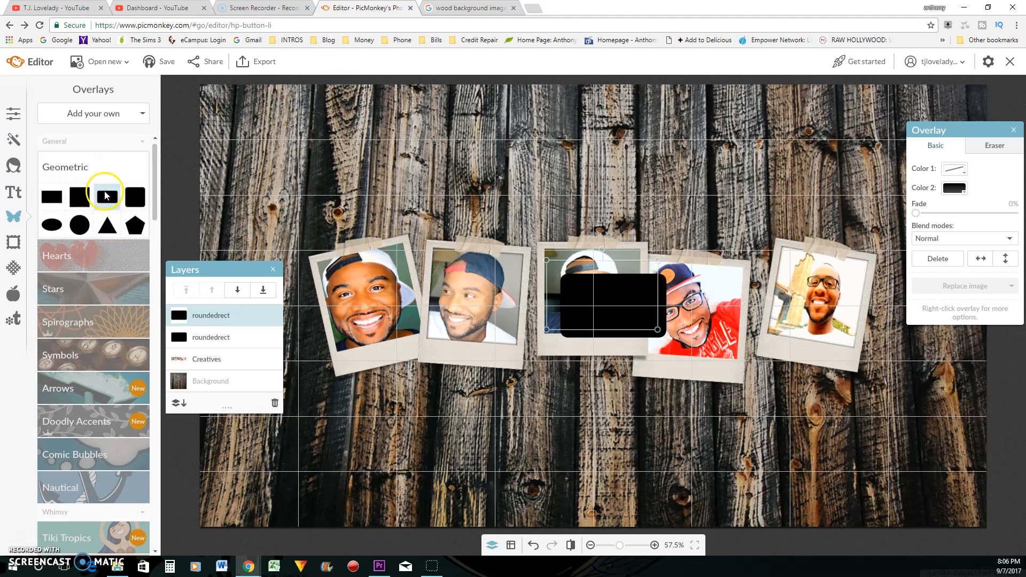
{"action": "left_click", "coordinate": [614, 291]}
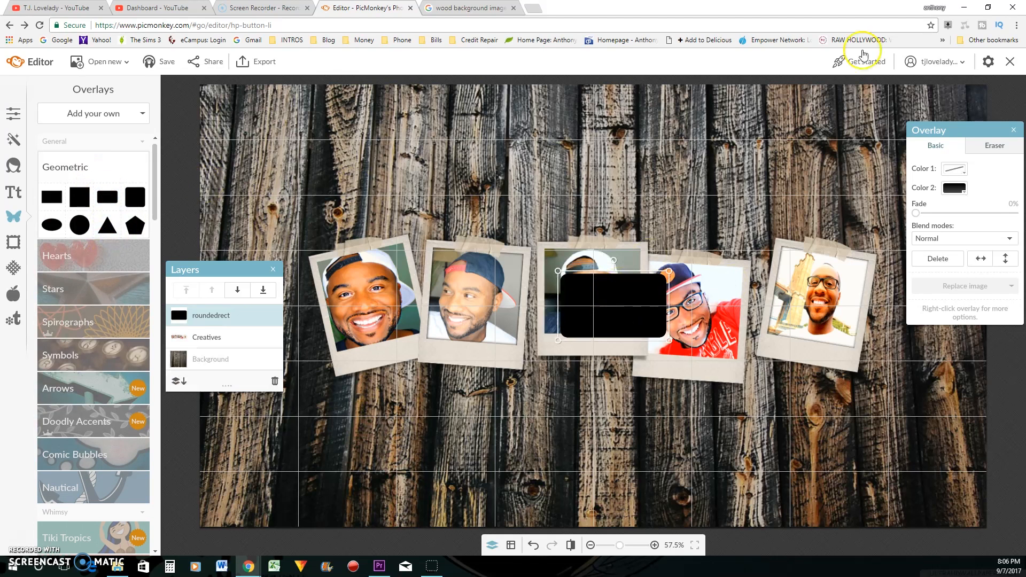
{"action": "mouse_move", "coordinate": [609, 310]}
{"action": "left_mouse_down"}
{"action": "mouse_move", "coordinate": [957, 442]}
{"action": "mouse_move", "coordinate": [905, 405]}
{"action": "left_mouse_up"}
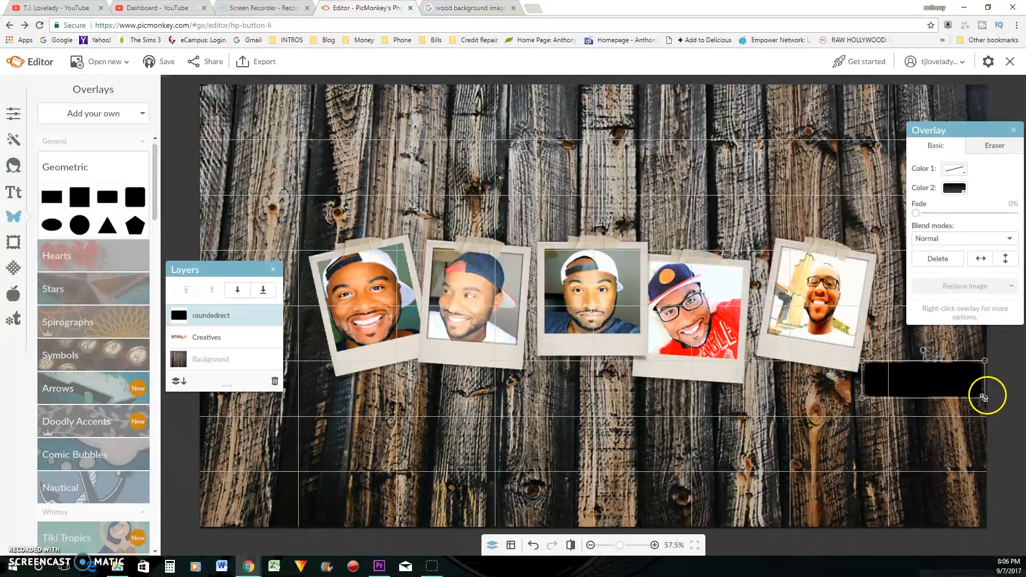
Stretch the corner rectangle wider and shorter, then add another rounded rectangle
{"action": "left_click_drag", "start_coordinate": [972, 430], "coordinate": [1001, 401]}
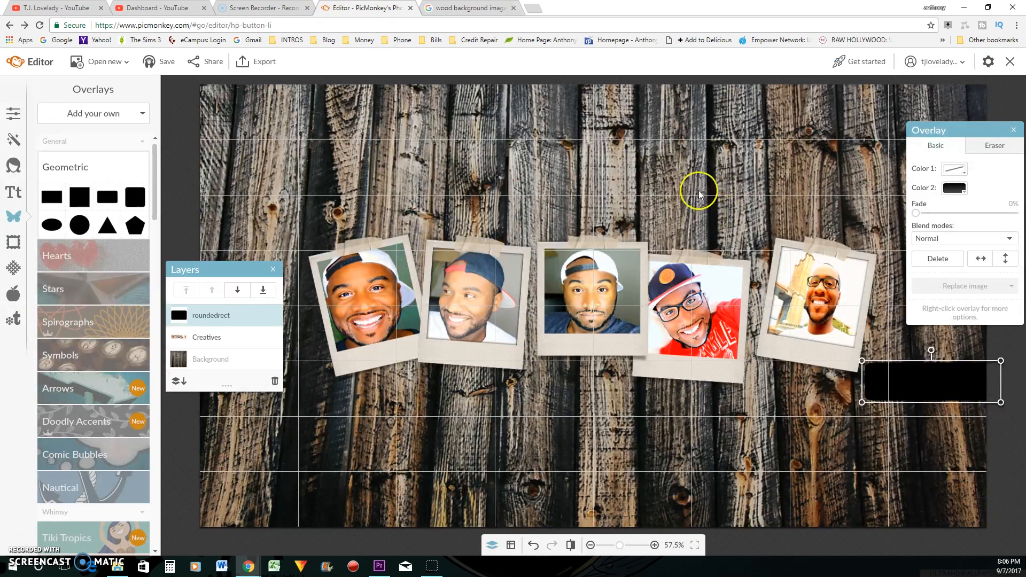
{"action": "left_click", "coordinate": [693, 197]}
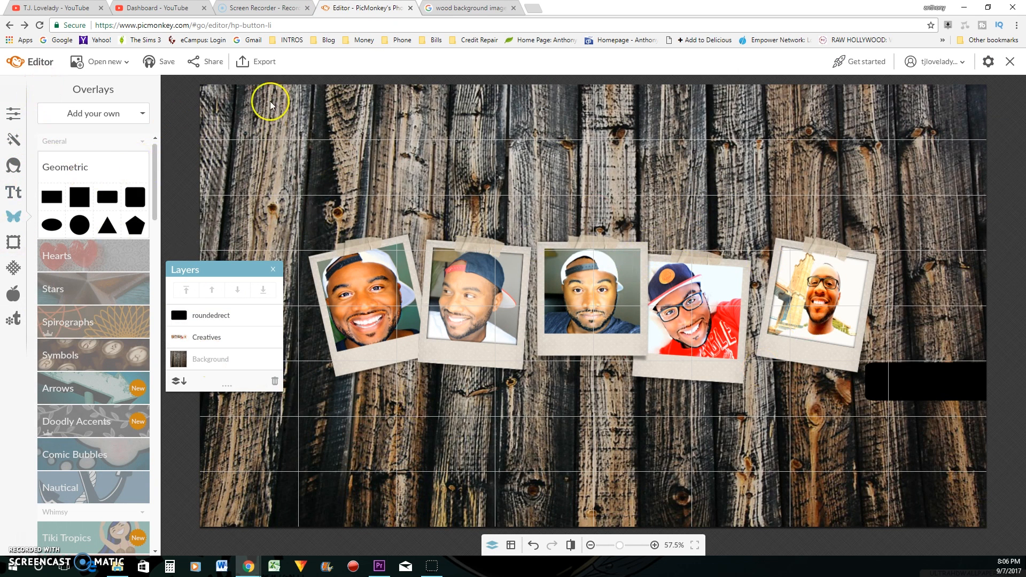
{"action": "left_click", "coordinate": [108, 196]}
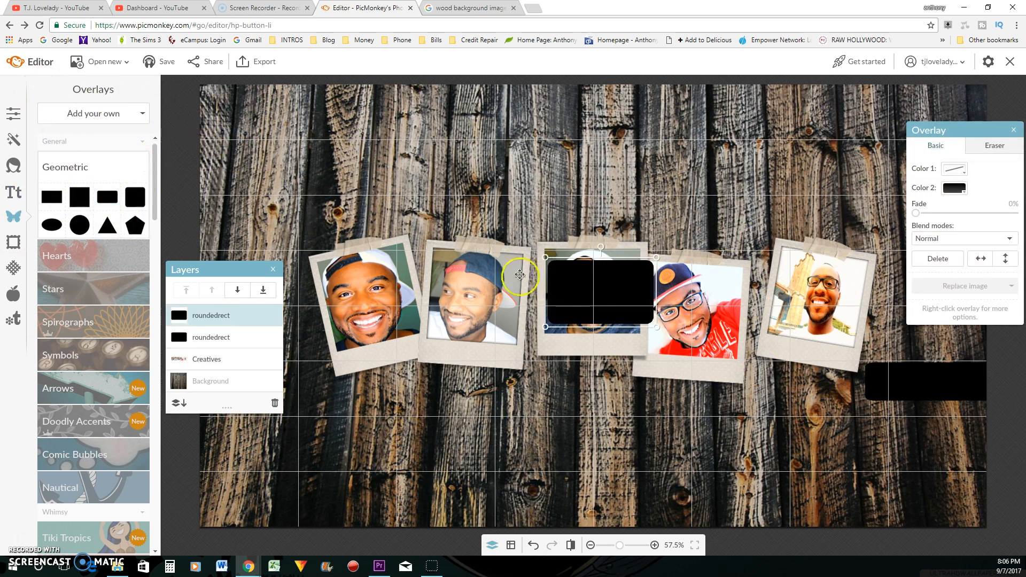
Place the new rectangle above the photo strip, fade it about 22% and colour it grey
{"action": "left_click_drag", "start_coordinate": [600, 284], "coordinate": [496, 212]}
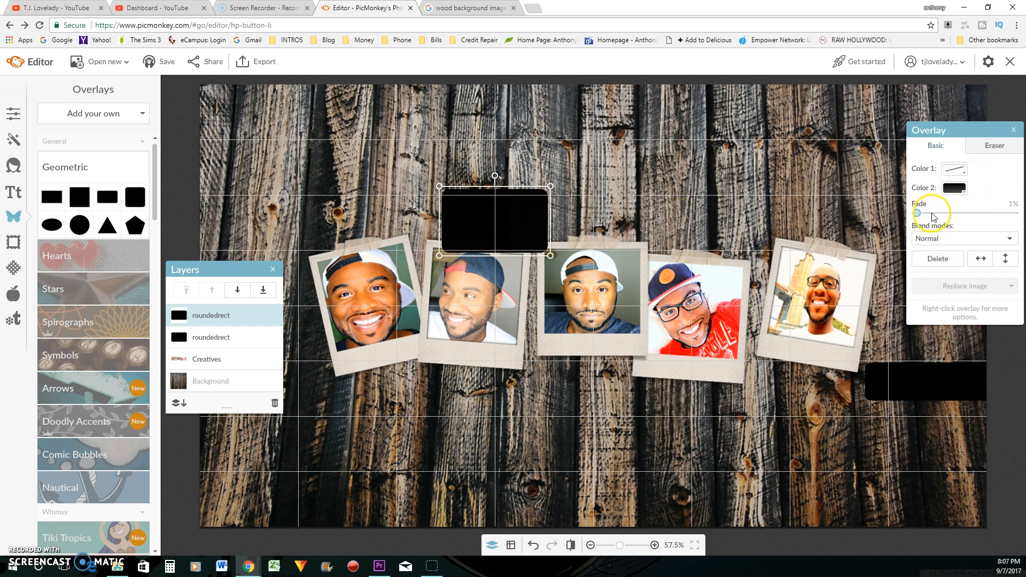
{"action": "left_click_drag", "start_coordinate": [933, 217], "coordinate": [944, 217]}
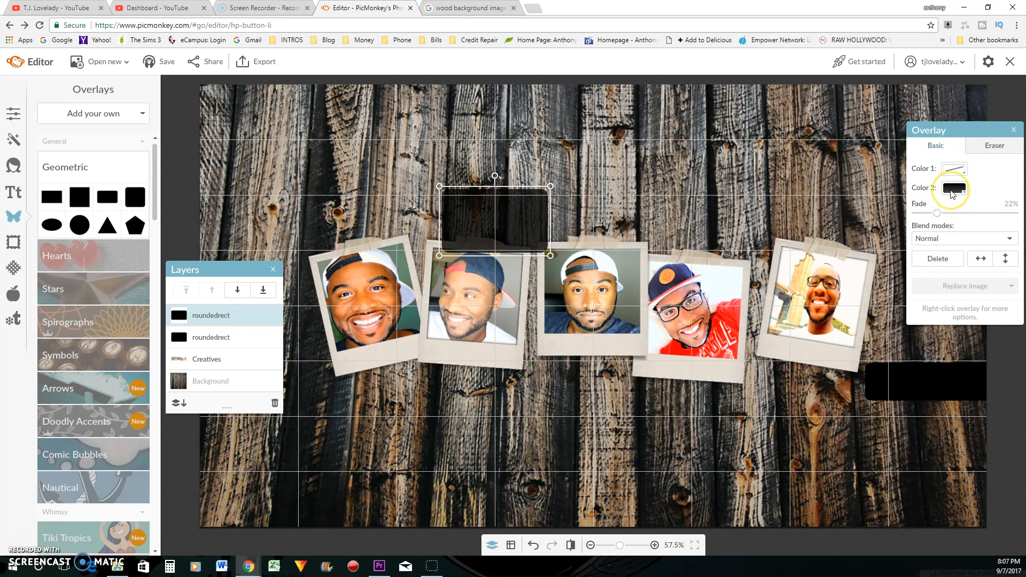
{"action": "left_click", "coordinate": [952, 189]}
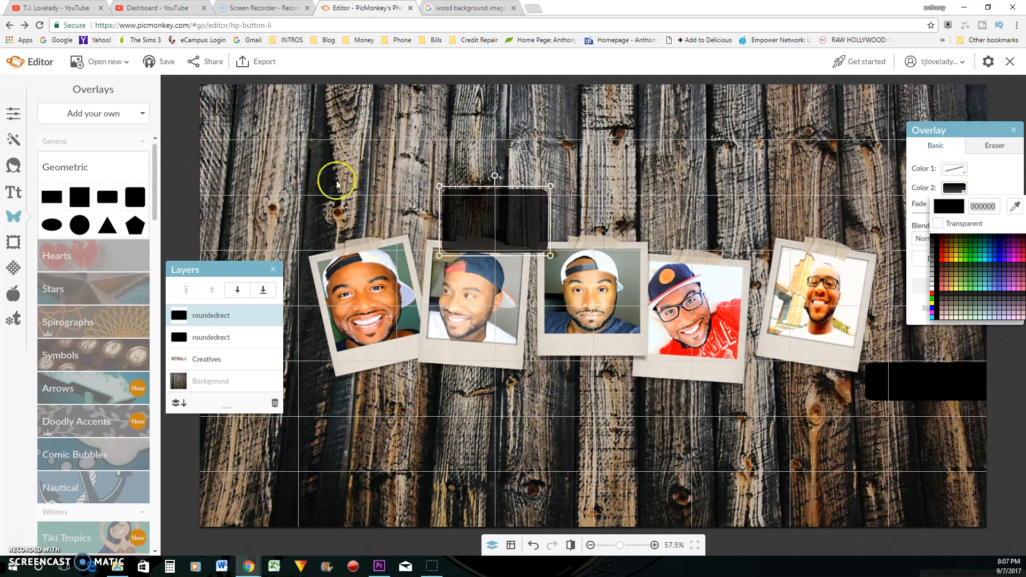
{"action": "left_click", "coordinate": [959, 287]}
{"action": "left_click", "coordinate": [934, 258]}
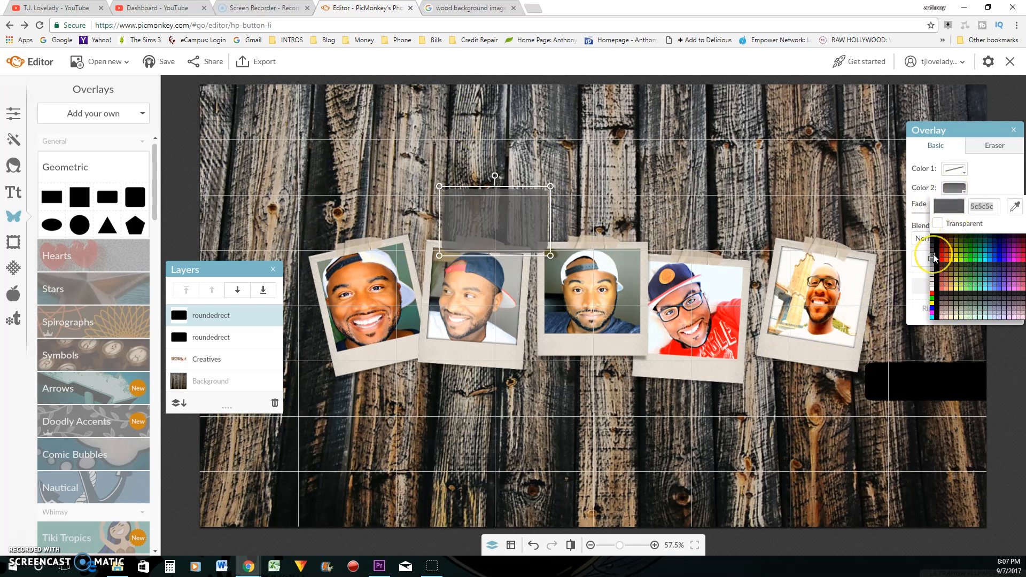
{"action": "left_click", "coordinate": [918, 250]}
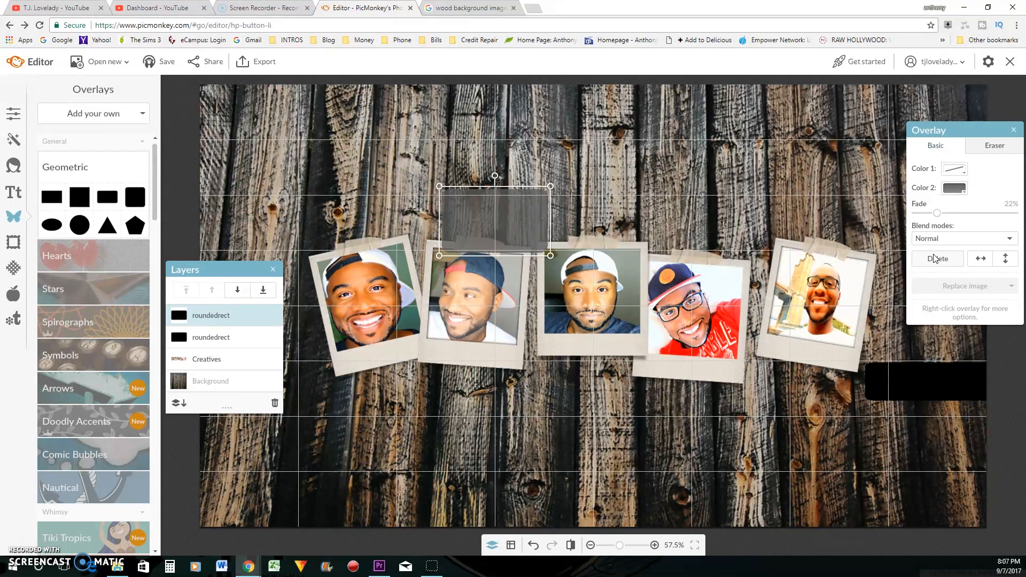
Widen the grey rectangle, send it behind the photos and centre it, then switch to YouTube
{"action": "left_click_drag", "start_coordinate": [550, 255], "coordinate": [776, 261]}
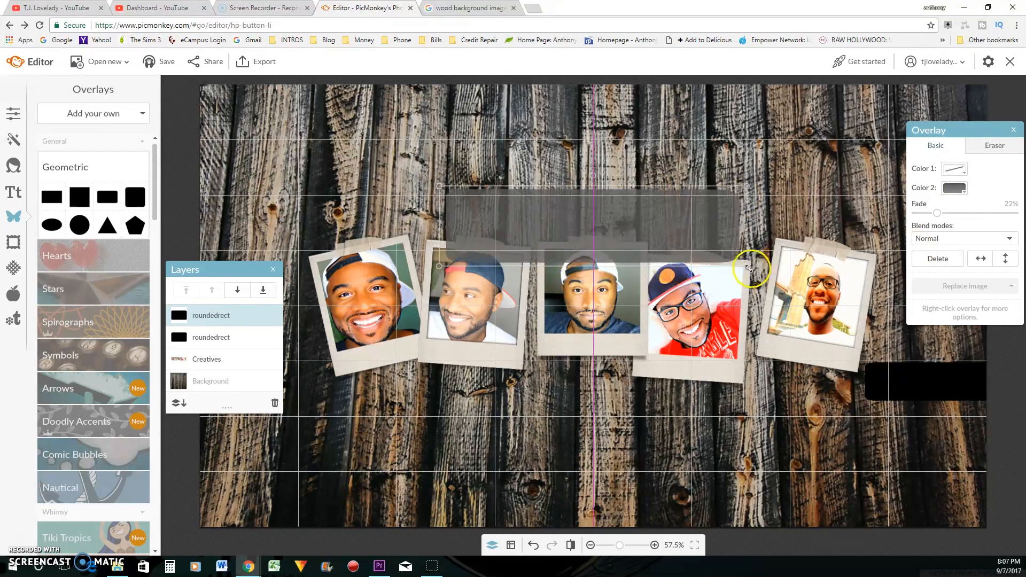
{"action": "mouse_move", "coordinate": [733, 219]}
{"action": "left_mouse_down"}
{"action": "mouse_move", "coordinate": [698, 225]}
{"action": "mouse_move", "coordinate": [716, 226]}
{"action": "left_mouse_up"}
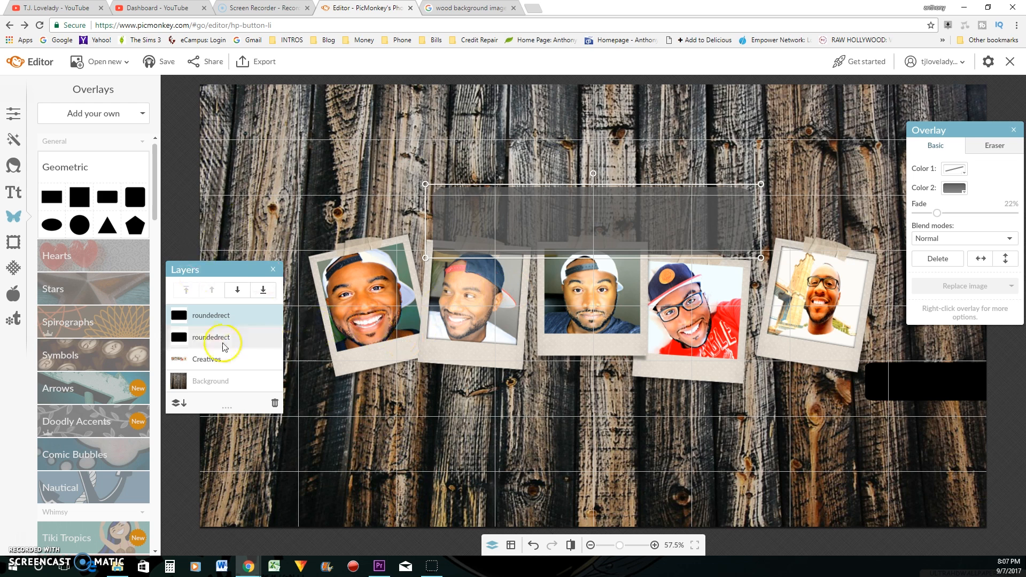
{"action": "left_click", "coordinate": [263, 290]}
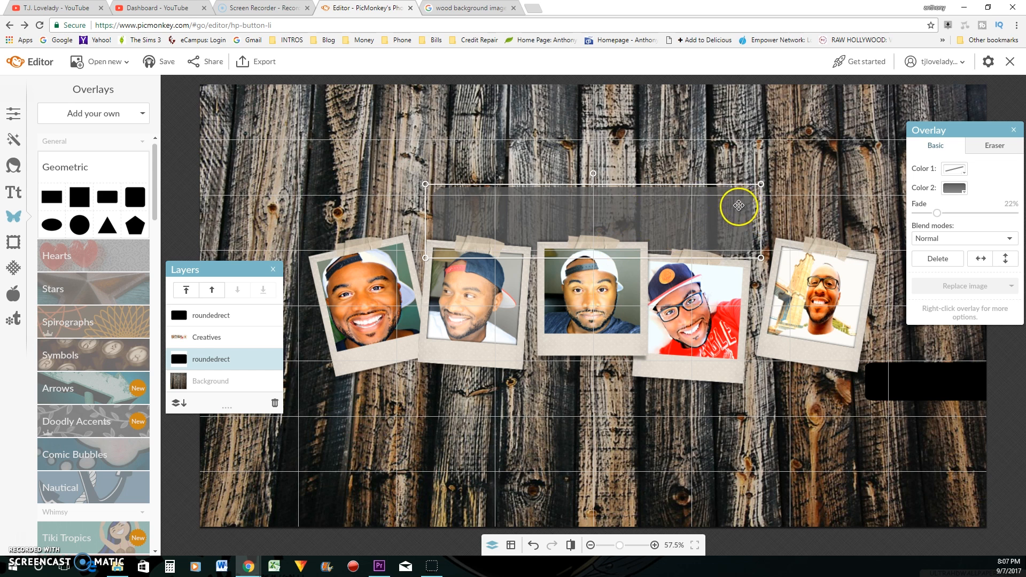
{"action": "left_click_drag", "start_coordinate": [735, 210], "coordinate": [736, 216]}
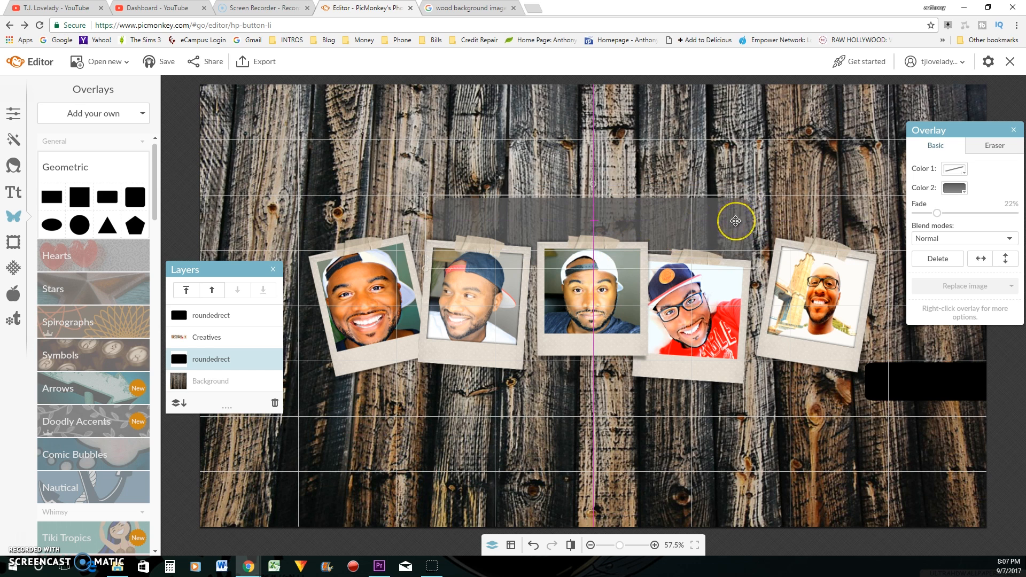
{"action": "left_click", "coordinate": [389, 91]}
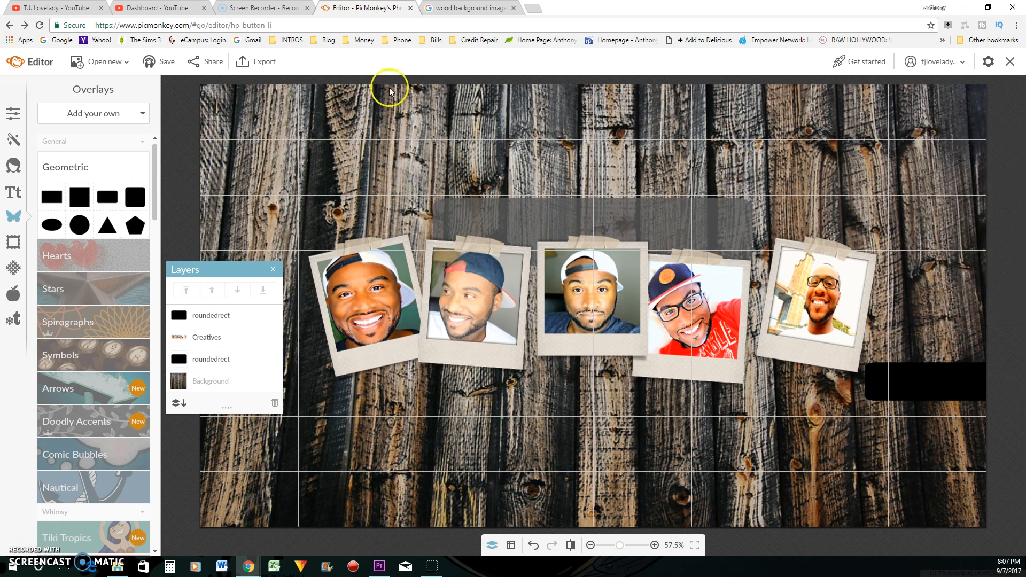
{"action": "left_click", "coordinate": [50, 7]}
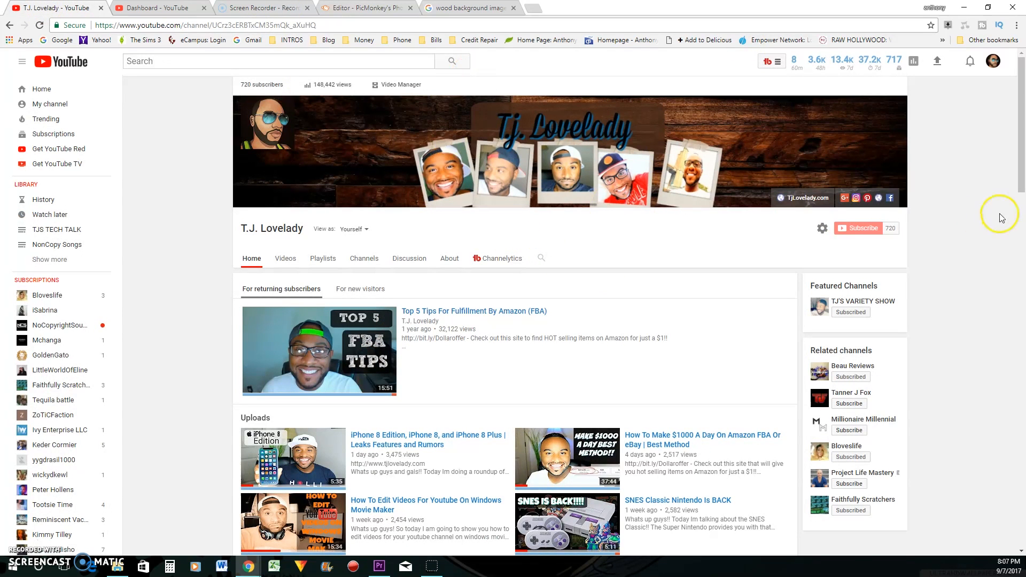
{"action": "mouse_move", "coordinate": [570, 151]}
{"action": "mouse_move", "coordinate": [692, 137]}
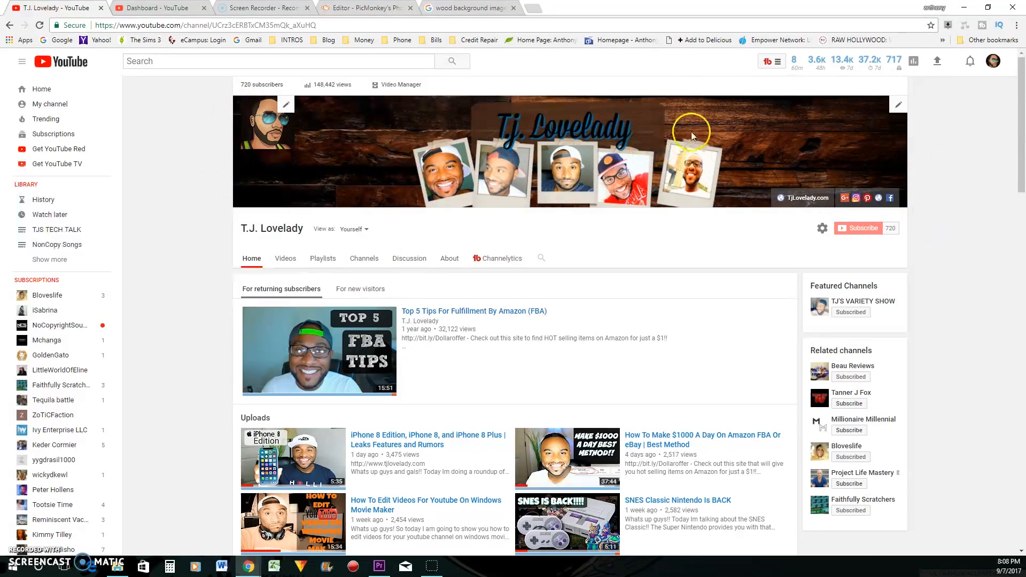
Return from the YouTube channel page to the PicMonkey Editor tab
{"action": "left_click", "coordinate": [364, 7]}
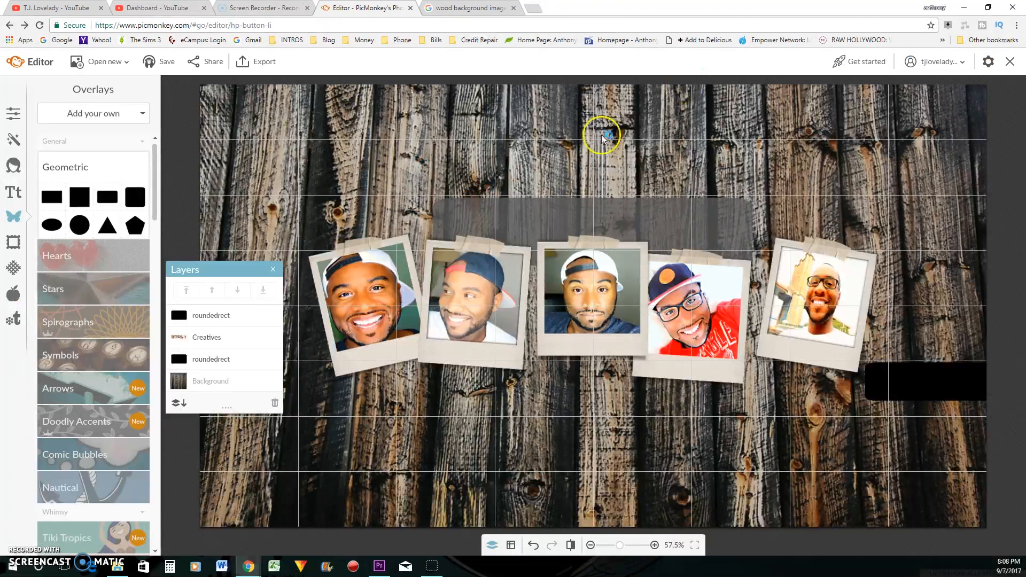
{"action": "left_click", "coordinate": [13, 194]}
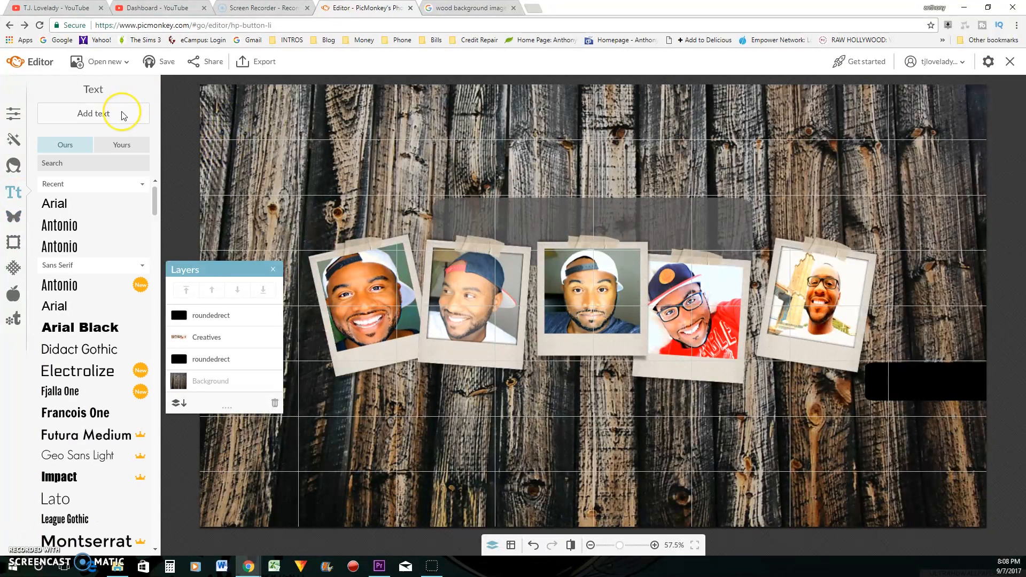
{"action": "left_click", "coordinate": [122, 115]}
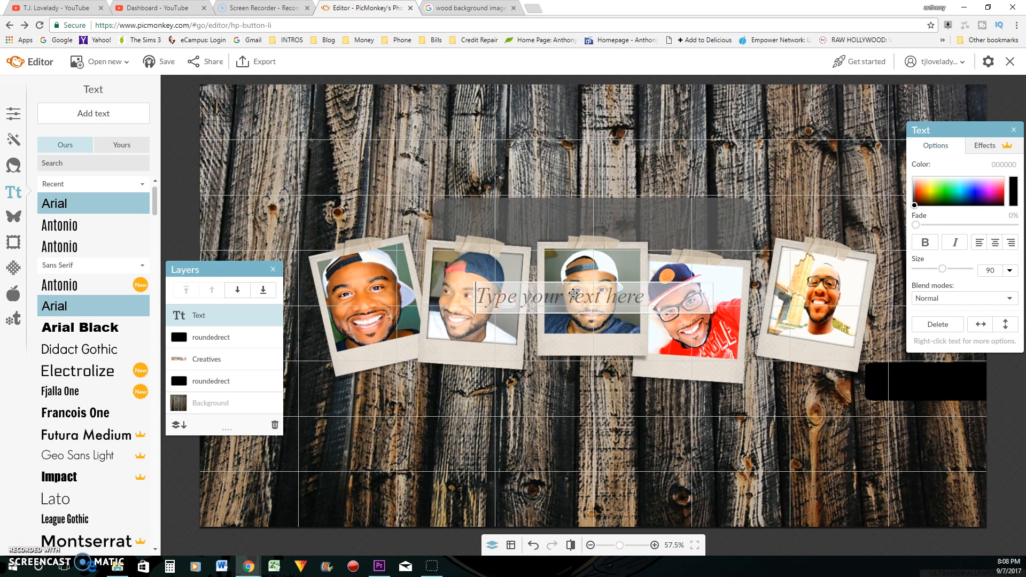
{"action": "type", "text": "TJ LOVELADY"}
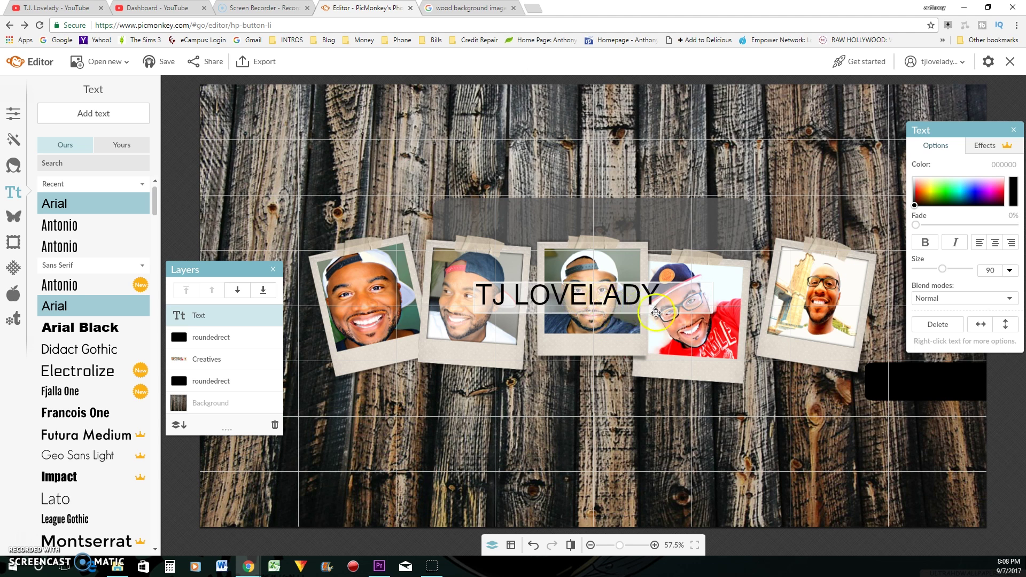
{"action": "left_click_drag", "start_coordinate": [656, 313], "coordinate": [361, 314]}
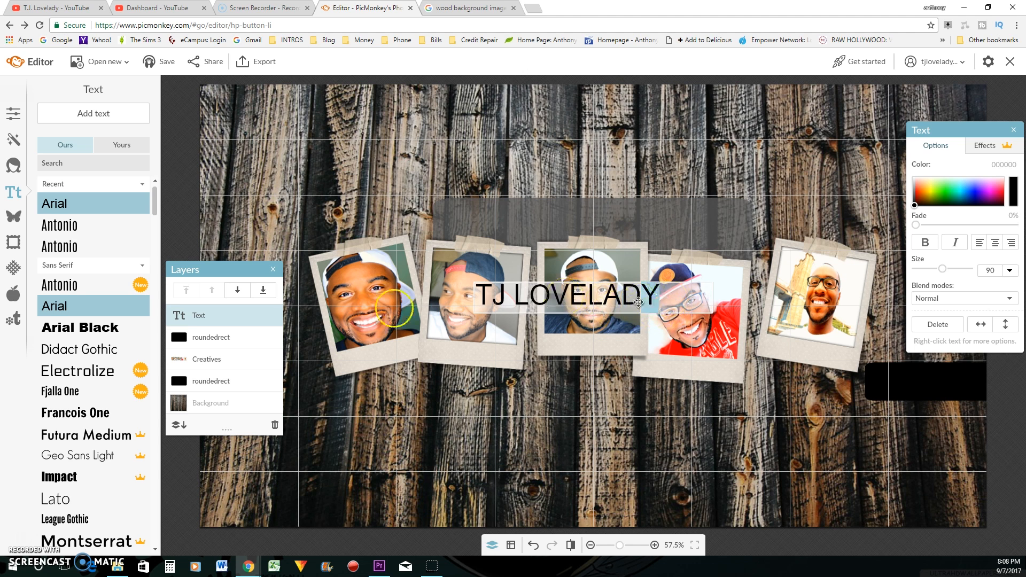
{"action": "scroll", "coordinate": [76, 353], "scroll_direction": "down", "scroll_amount": 1}
{"action": "scroll", "coordinate": [76, 366], "scroll_direction": "down", "scroll_amount": 2}
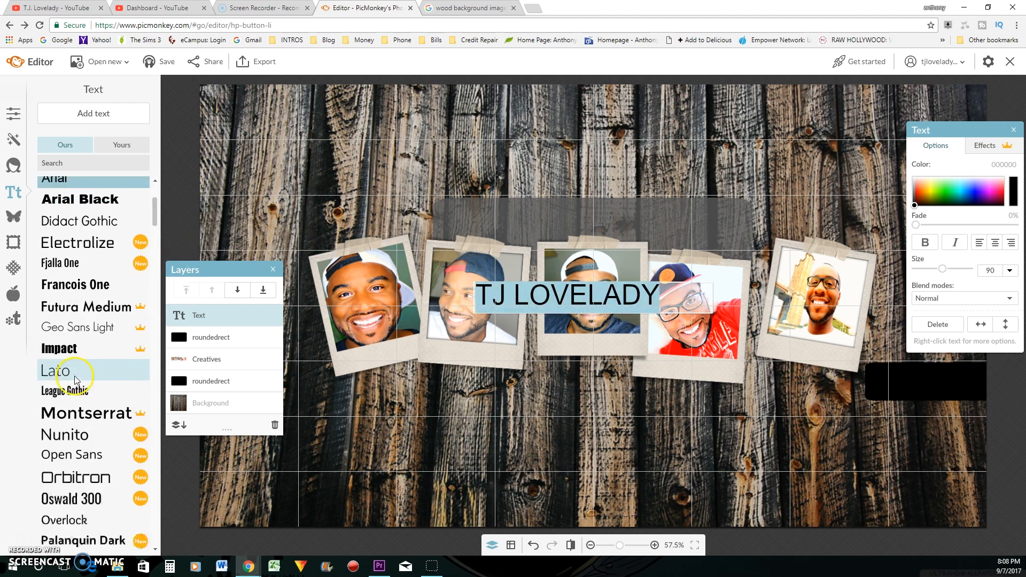
{"action": "scroll", "coordinate": [79, 362], "scroll_direction": "down", "scroll_amount": 2}
{"action": "scroll", "coordinate": [83, 369], "scroll_direction": "down", "scroll_amount": 4}
{"action": "scroll", "coordinate": [93, 369], "scroll_direction": "down", "scroll_amount": 2}
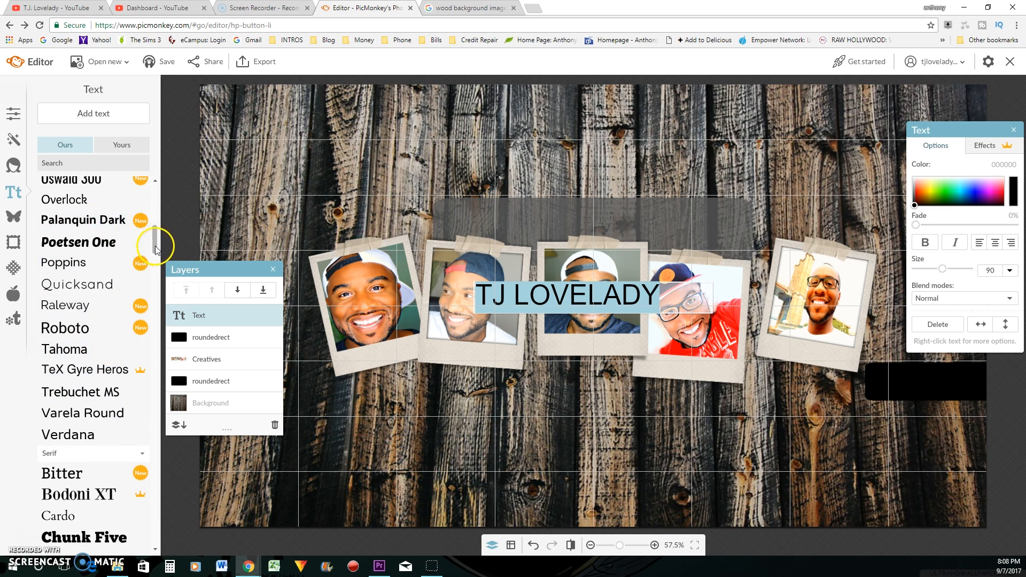
{"action": "left_click_drag", "start_coordinate": [154, 241], "coordinate": [147, 306]}
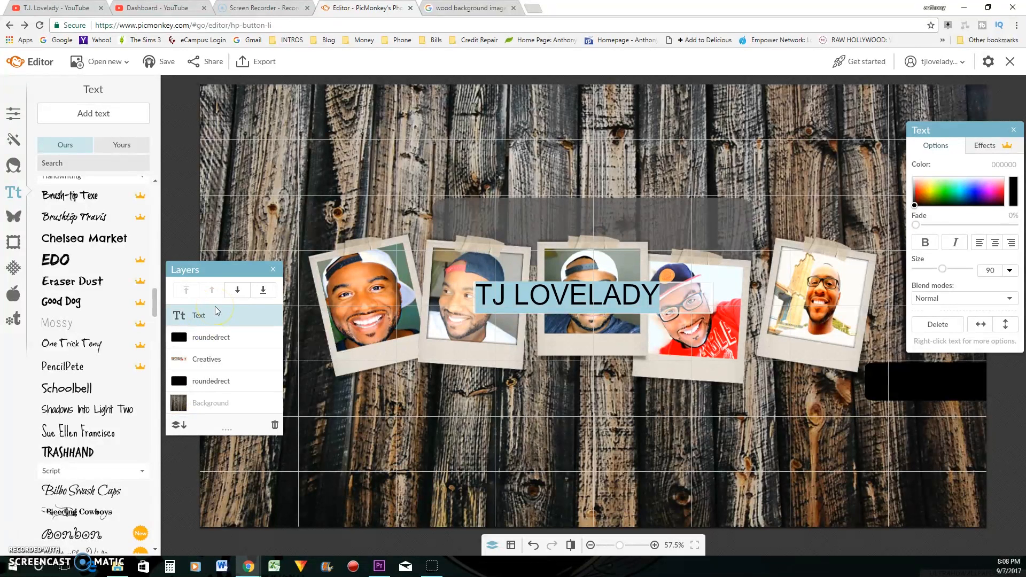
Set the title to the EDO font, move it onto the grey banner and narrow its text box
{"action": "left_click", "coordinate": [116, 259]}
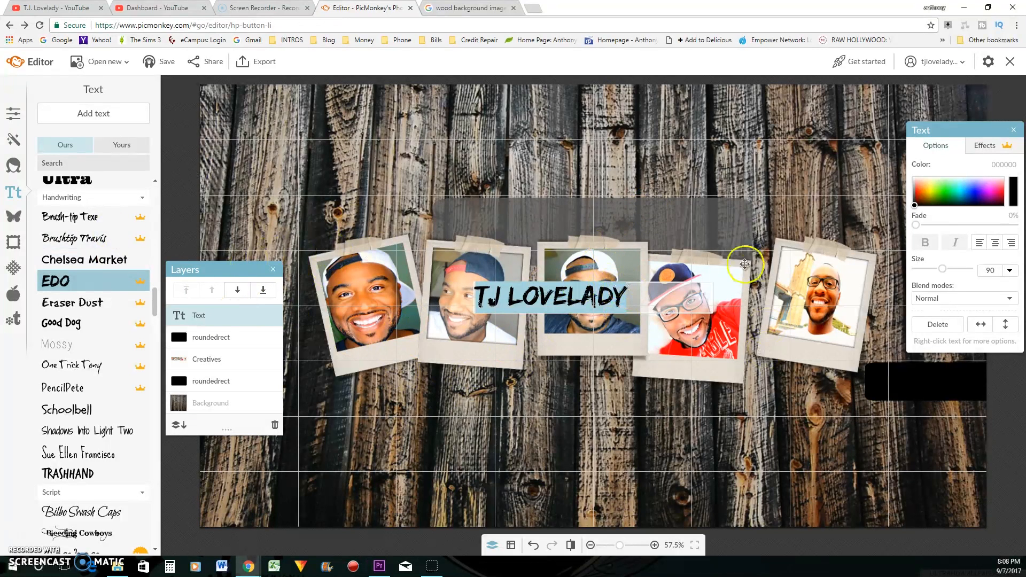
{"action": "left_click", "coordinate": [687, 295]}
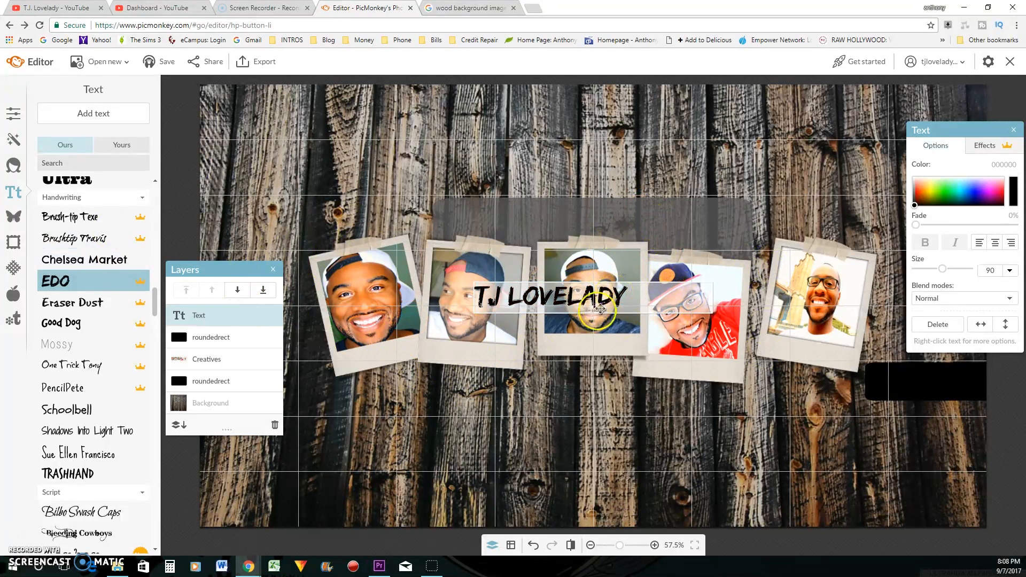
{"action": "left_click", "coordinate": [571, 301]}
{"action": "left_click_drag", "start_coordinate": [574, 299], "coordinate": [580, 222]}
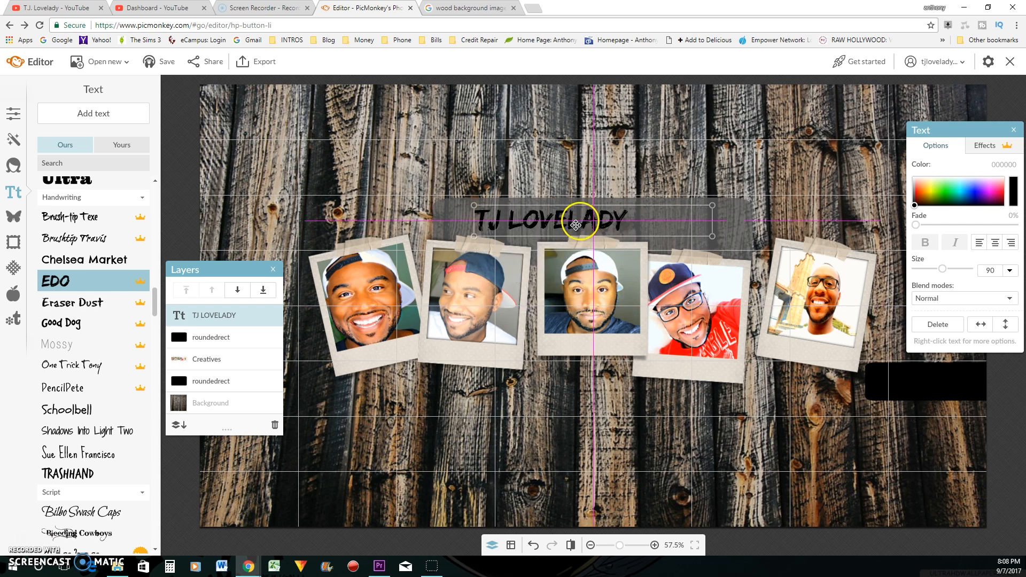
{"action": "left_click_drag", "start_coordinate": [712, 217], "coordinate": [631, 219]}
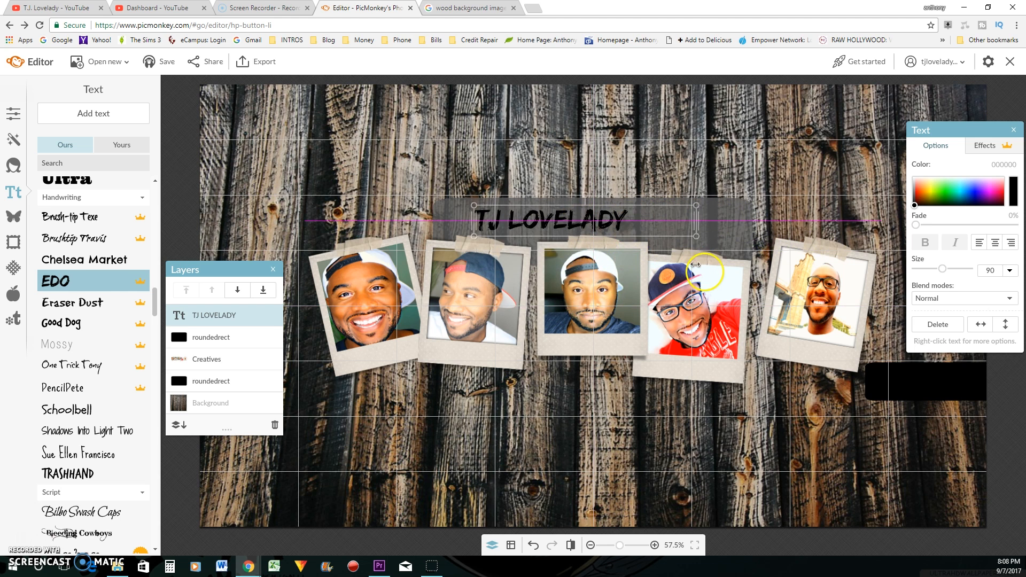
{"action": "mouse_move", "coordinate": [630, 237]}
{"action": "left_mouse_down"}
{"action": "mouse_move", "coordinate": [619, 244]}
{"action": "mouse_move", "coordinate": [635, 229]}
{"action": "left_mouse_up"}
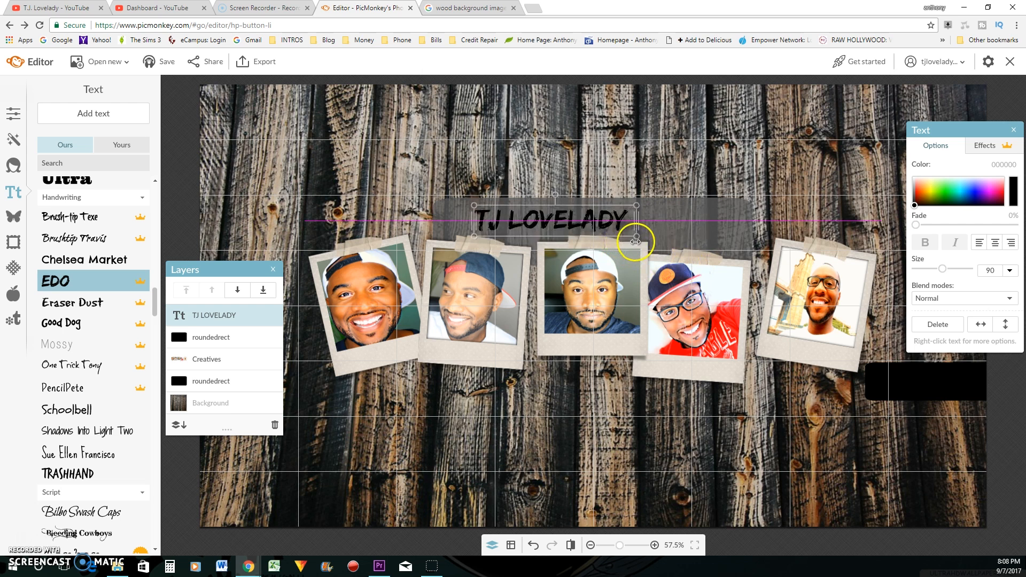
{"action": "left_click", "coordinate": [685, 191]}
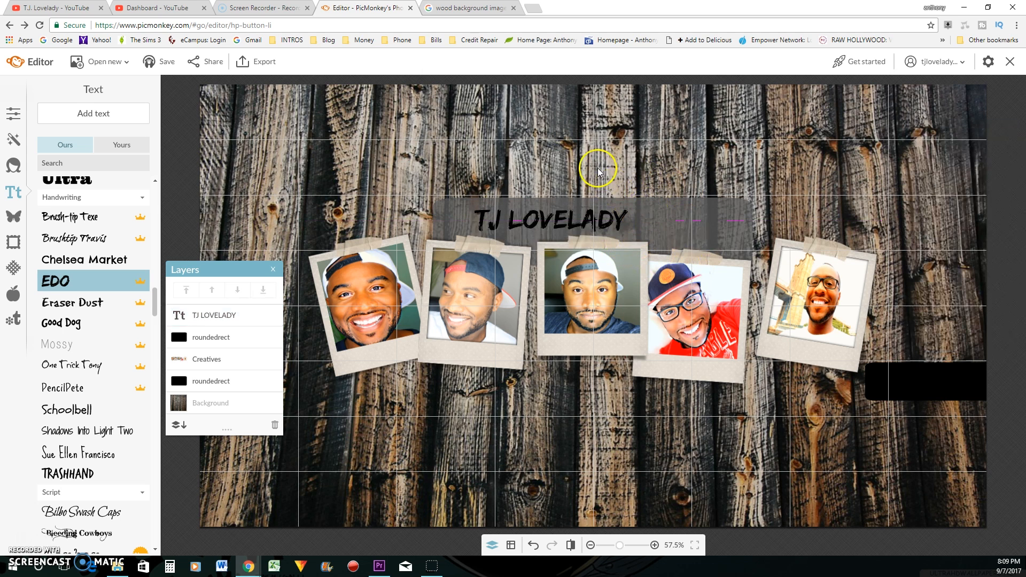
Enlarge the title to size 168 and centre it horizontally on the grey banner
{"action": "left_click", "coordinate": [563, 217]}
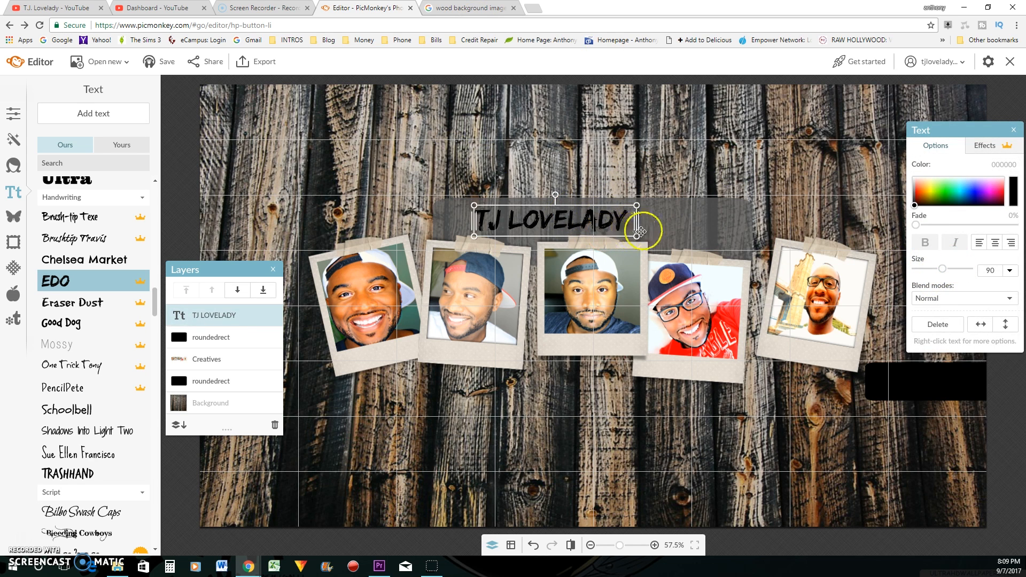
{"action": "left_click_drag", "start_coordinate": [636, 237], "coordinate": [772, 293]}
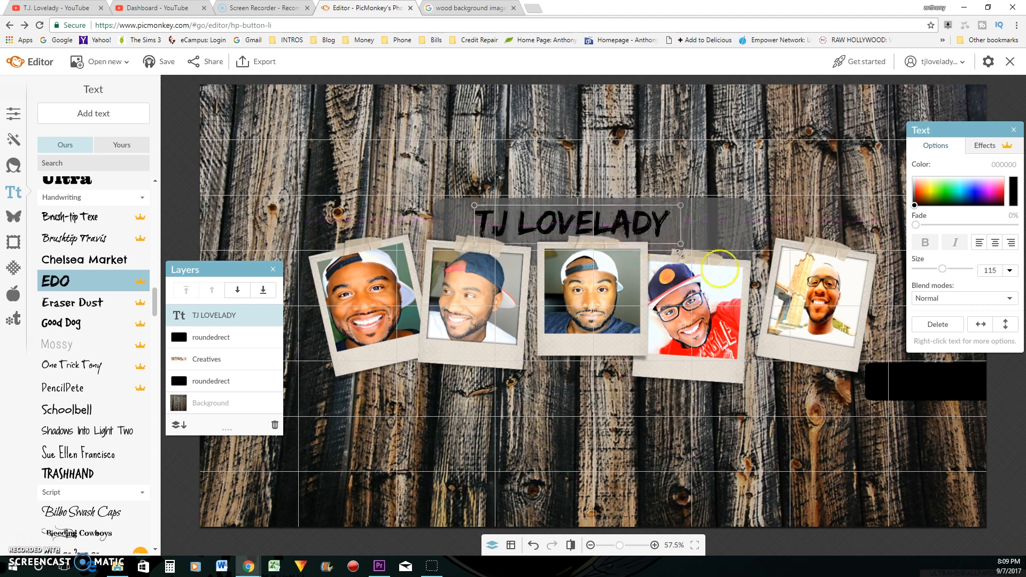
{"action": "left_click_drag", "start_coordinate": [725, 243], "coordinate": [712, 236]}
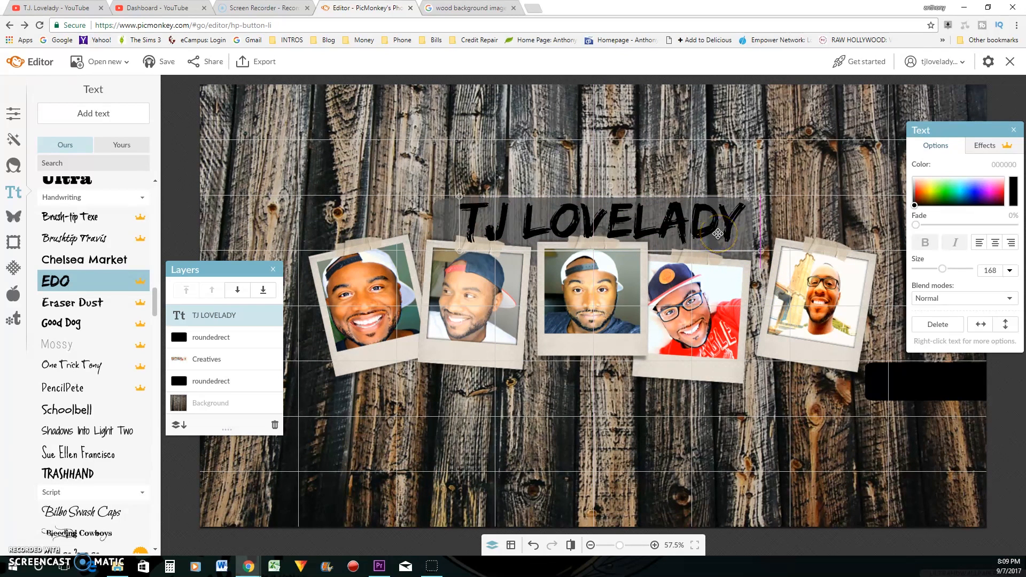
{"action": "left_click_drag", "start_coordinate": [714, 234], "coordinate": [704, 230]}
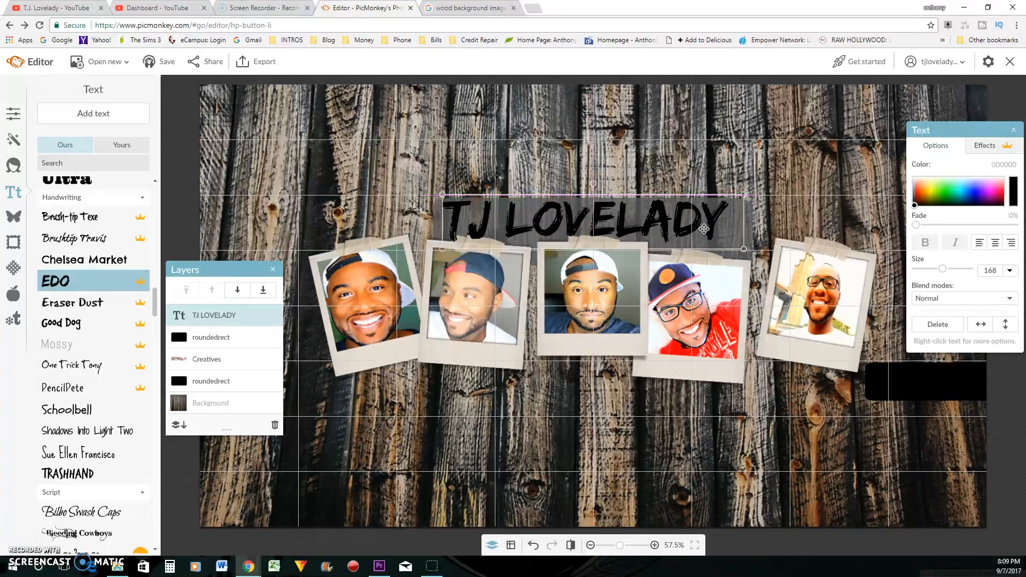
{"action": "left_click", "coordinate": [698, 151]}
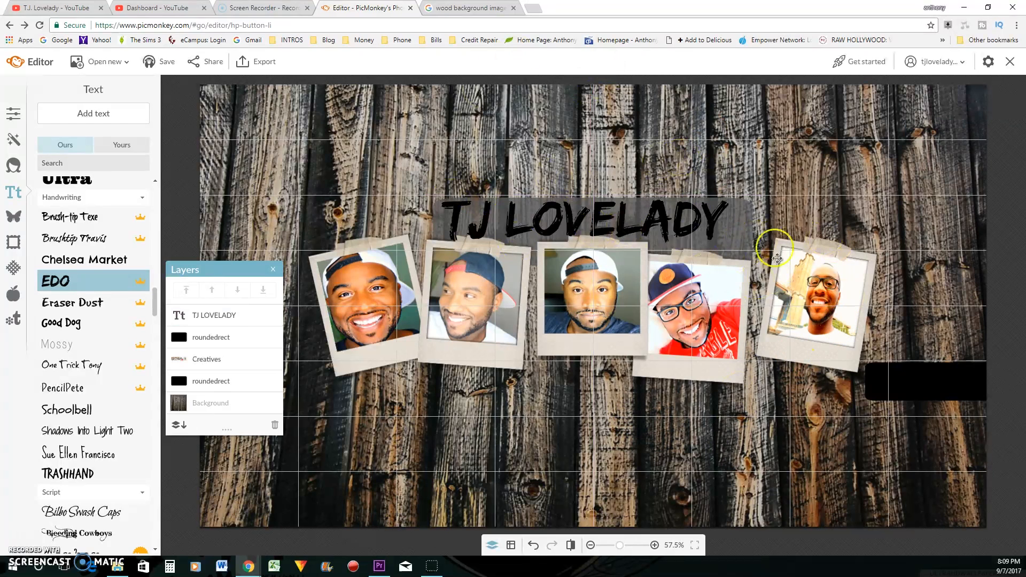
{"action": "left_click", "coordinate": [667, 222]}
{"action": "left_click", "coordinate": [668, 222]}
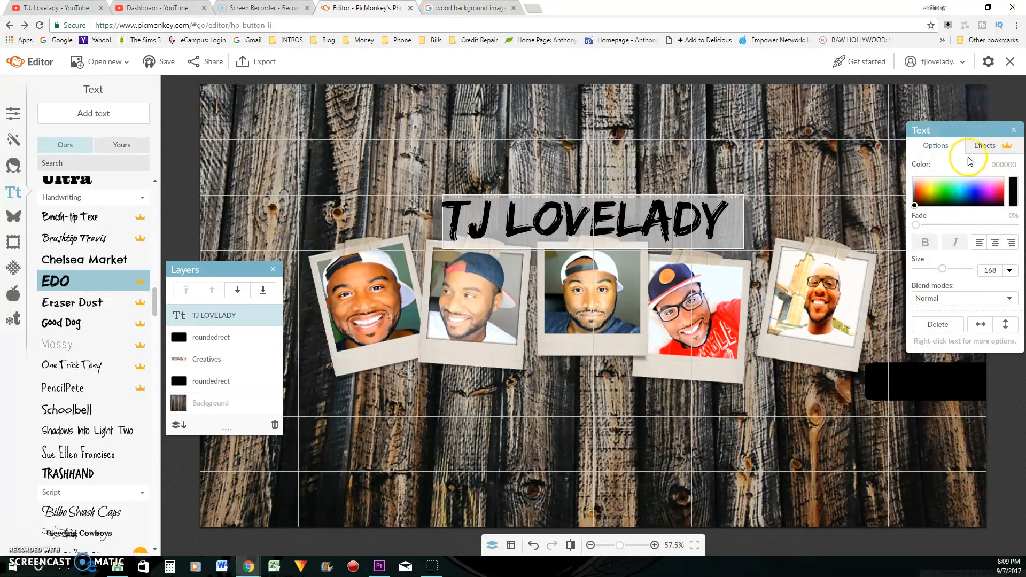
{"action": "left_click", "coordinate": [985, 147]}
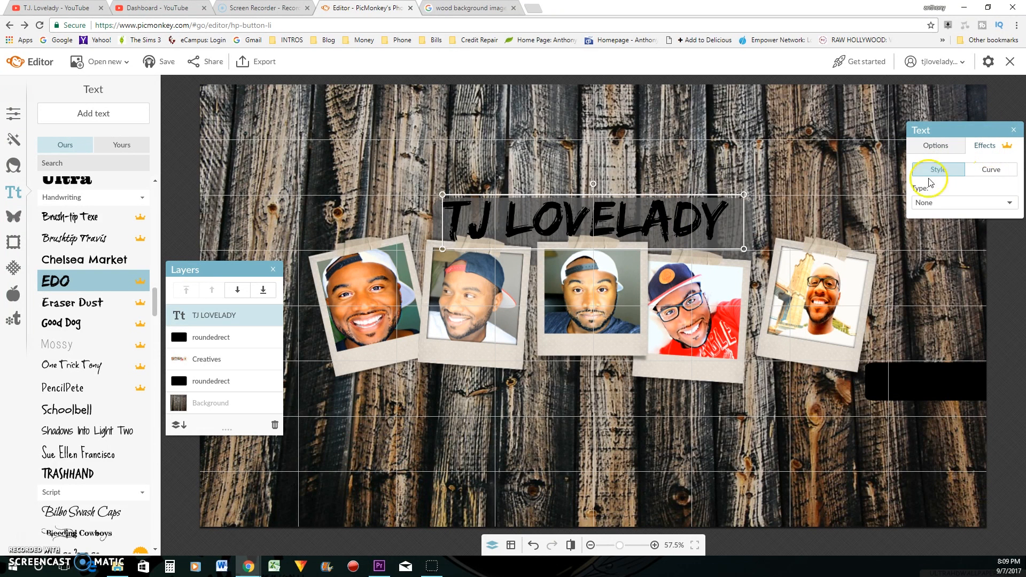
{"action": "left_click", "coordinate": [934, 202]}
{"action": "left_click", "coordinate": [937, 231]}
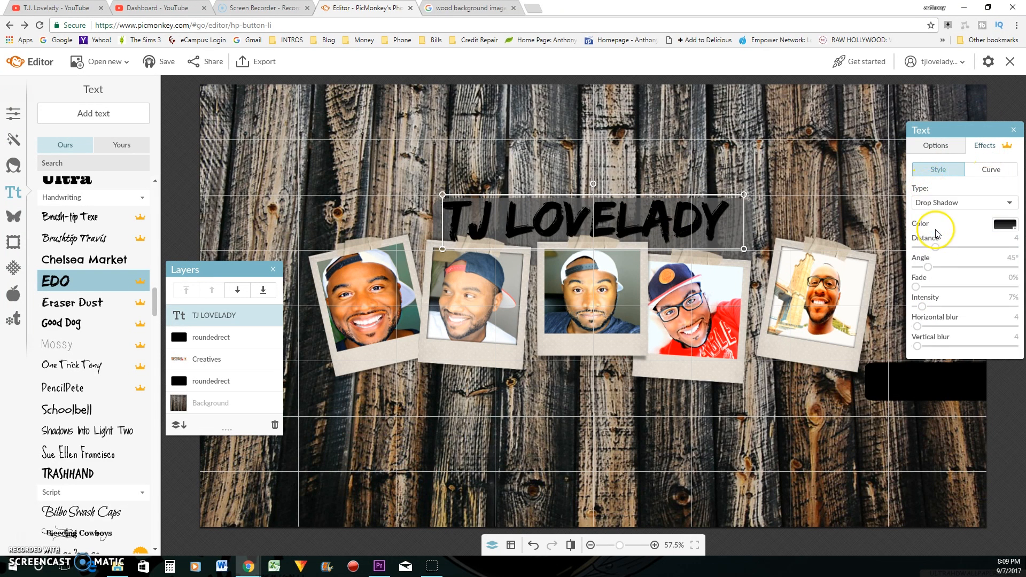
{"action": "left_click", "coordinate": [1006, 225]}
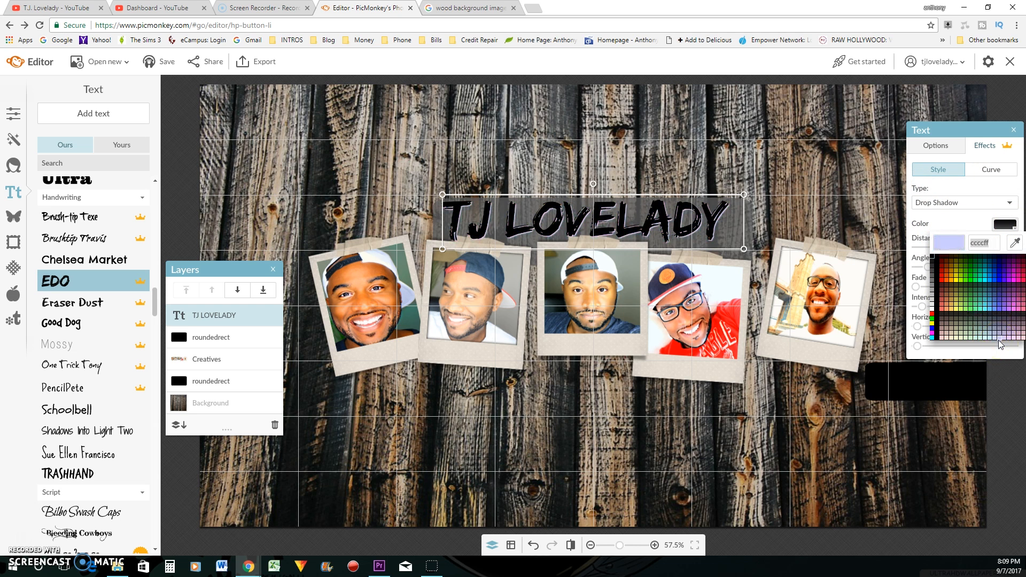
{"action": "left_click", "coordinate": [1000, 344]}
Raise the shadow's Distance, Fade and Horizontal blur, then return to the wood background results
{"action": "left_click_drag", "start_coordinate": [937, 247], "coordinate": [985, 250]}
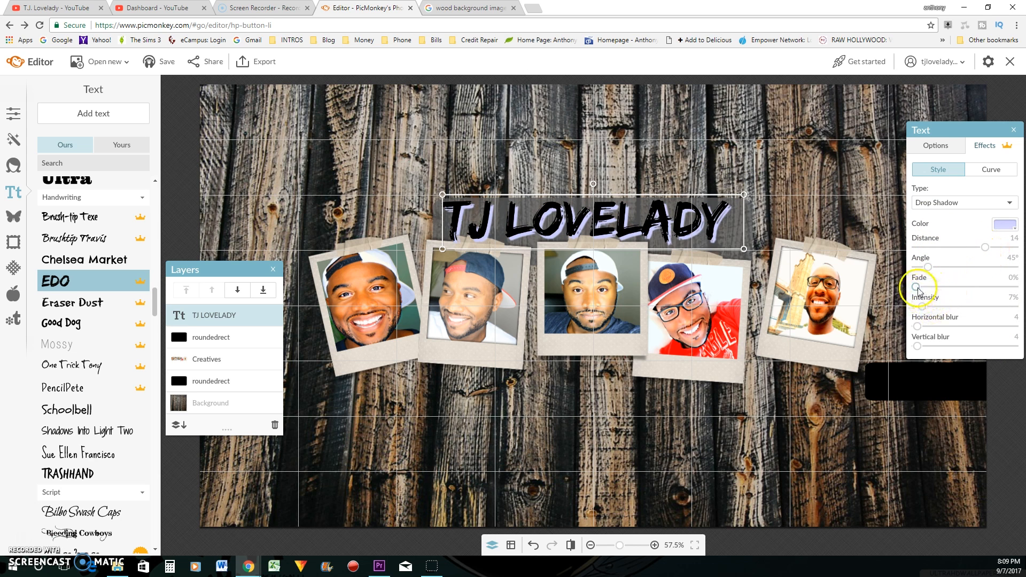
{"action": "left_click_drag", "start_coordinate": [917, 287], "coordinate": [947, 289]}
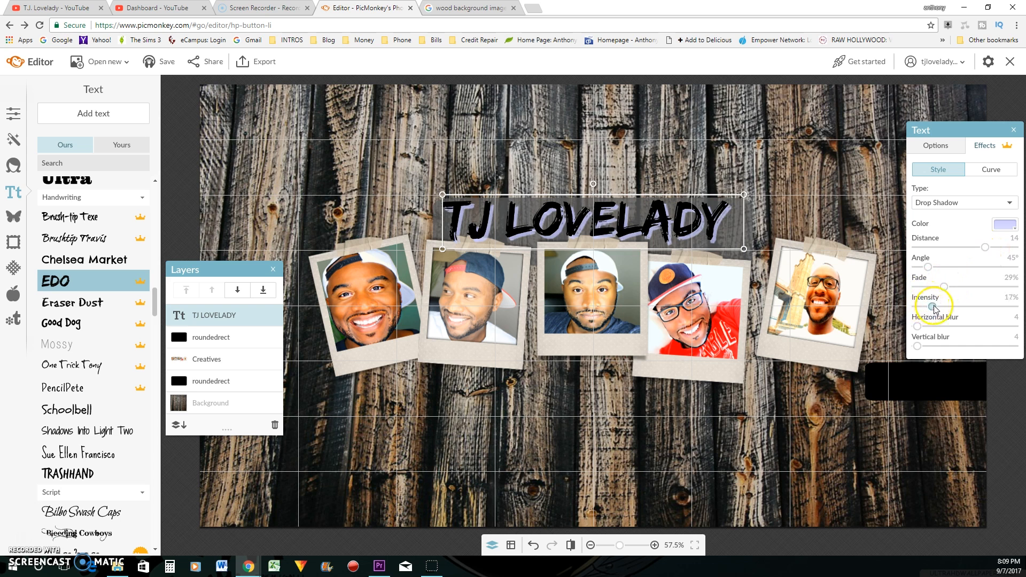
{"action": "left_click_drag", "start_coordinate": [929, 307], "coordinate": [937, 327]}
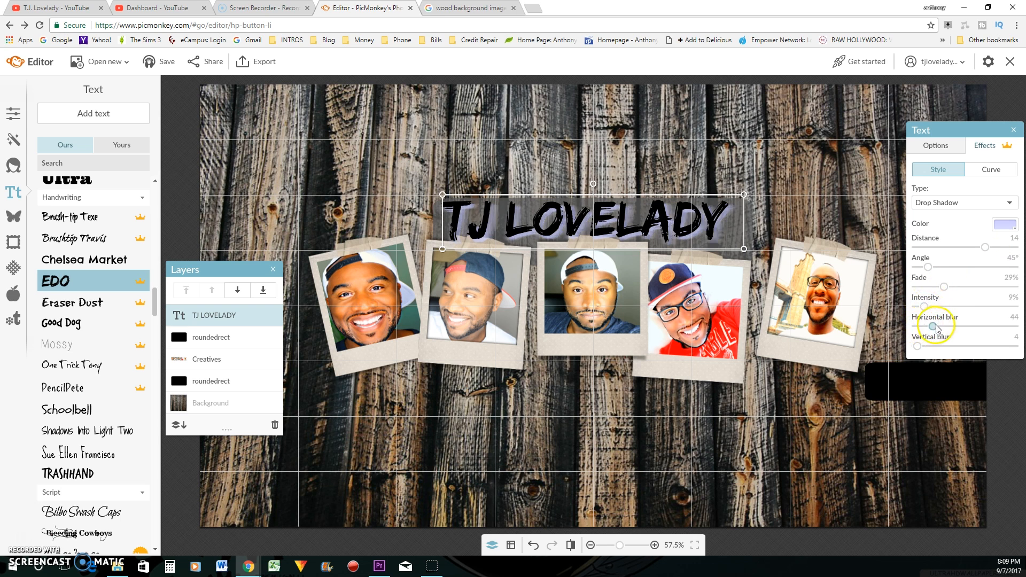
{"action": "left_click", "coordinate": [786, 152]}
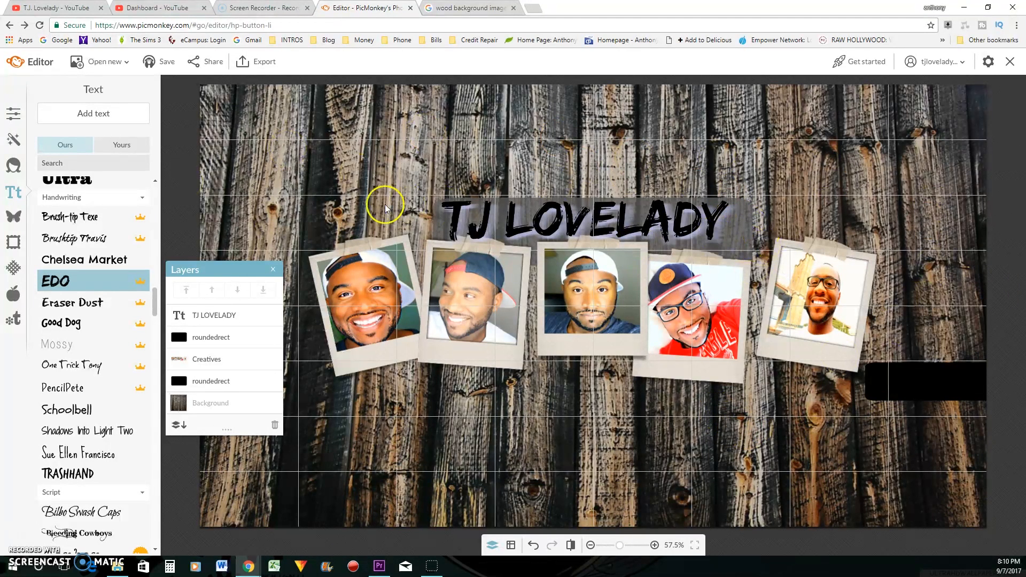
{"action": "left_click", "coordinate": [273, 270]}
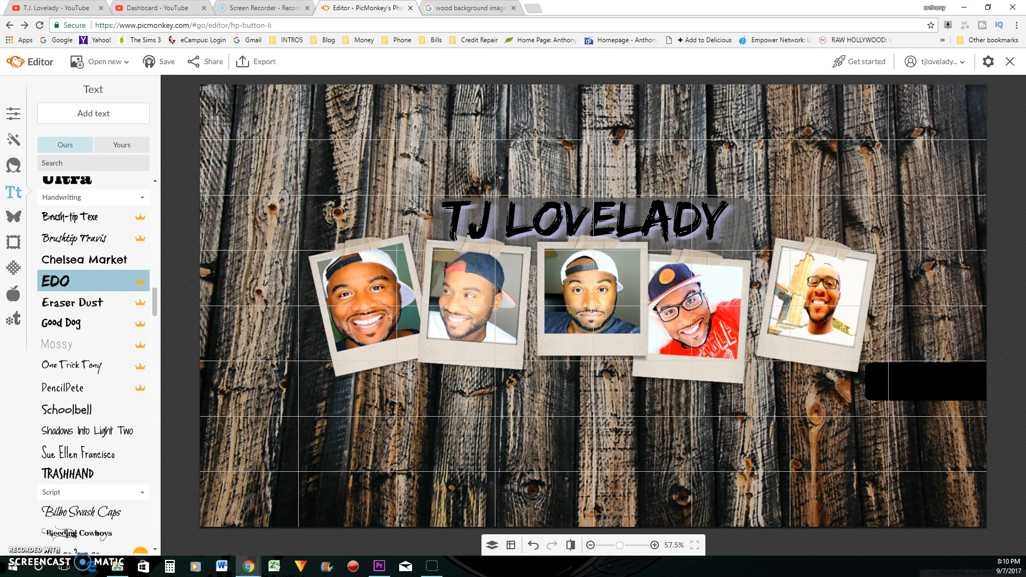
{"action": "left_click", "coordinate": [473, 10]}
{"action": "scroll", "coordinate": [602, 255], "scroll_direction": "down", "scroll_amount": 5}
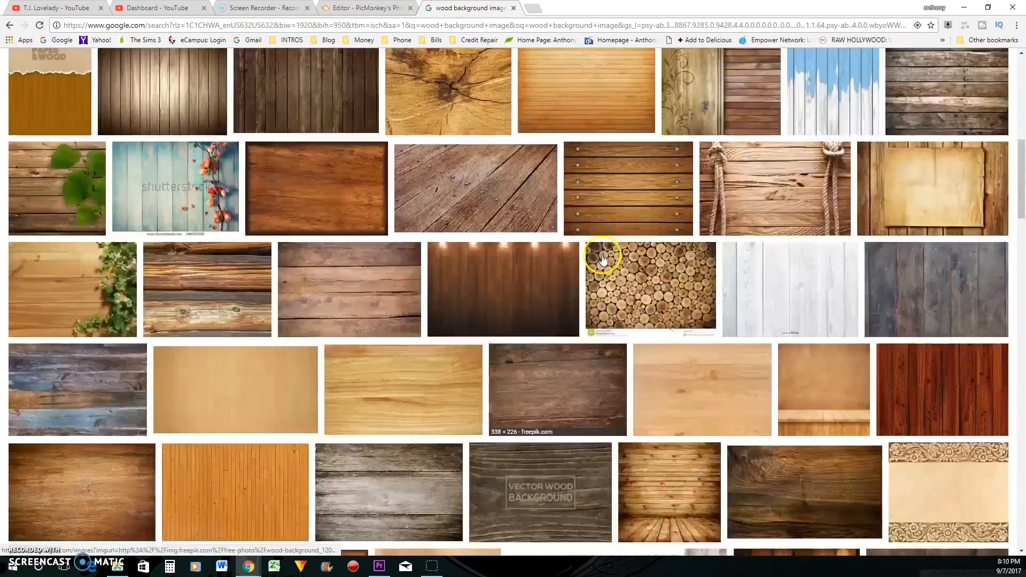
{"action": "scroll", "coordinate": [602, 256], "scroll_direction": "up", "scroll_amount": 5}
Search Google Images for 'instagram logo png' and view the pink logo at full size
{"action": "left_click_drag", "start_coordinate": [192, 71], "coordinate": [28, 56]}
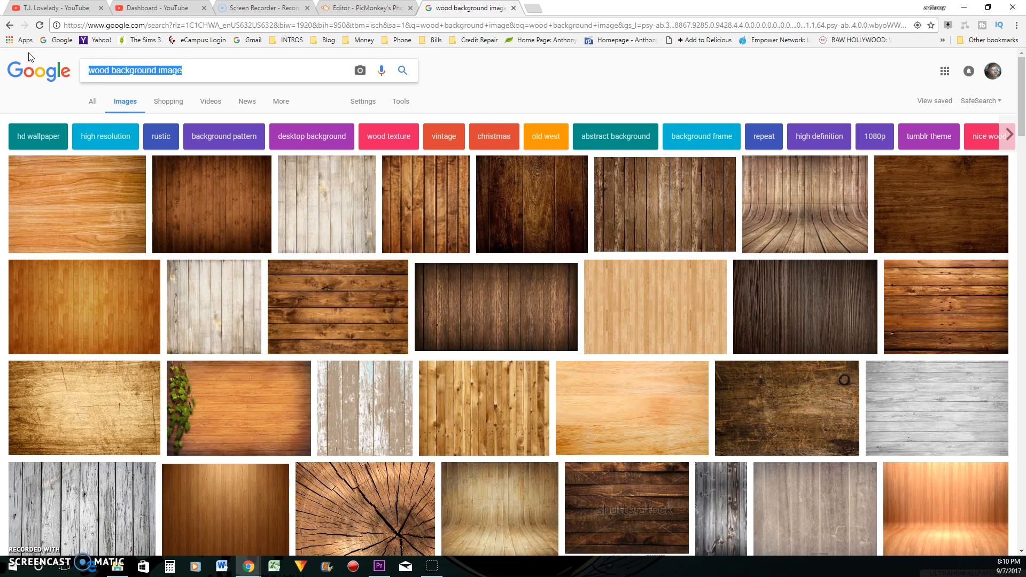
{"action": "type", "text": "INSTAGR"}
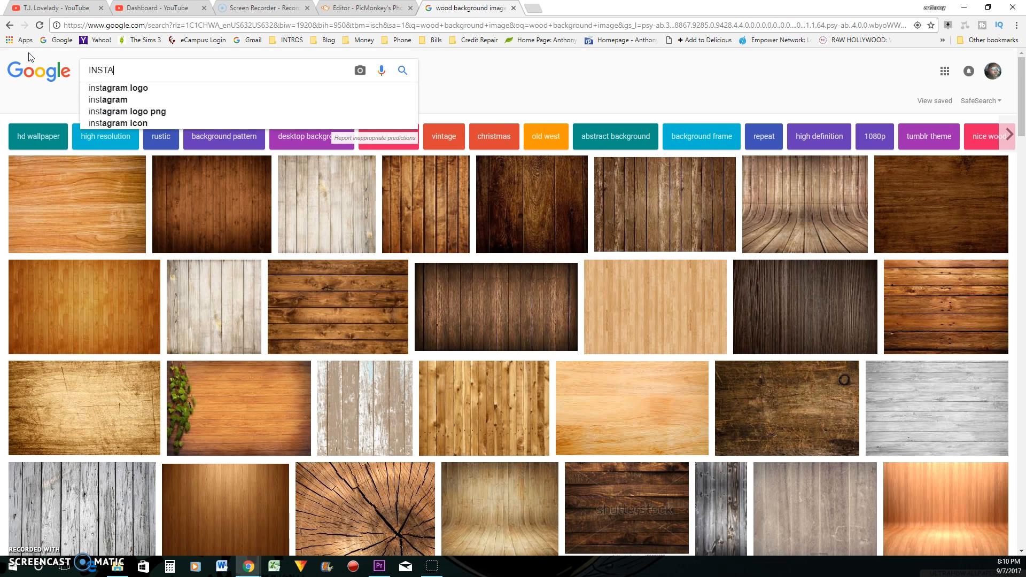
{"action": "type", "text": "AM"}
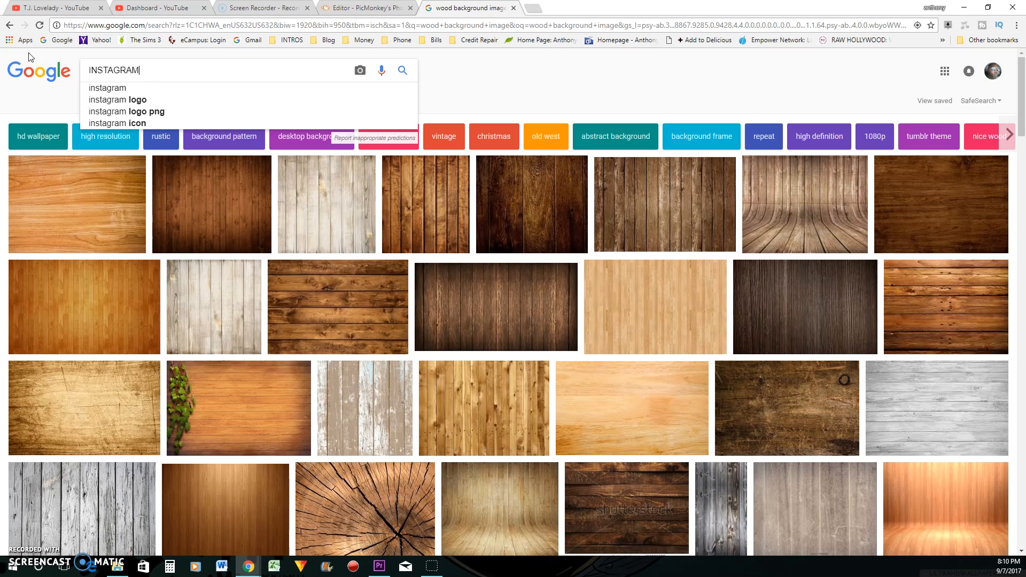
{"action": "key", "text": "Down"}
{"action": "key", "text": "Down"}
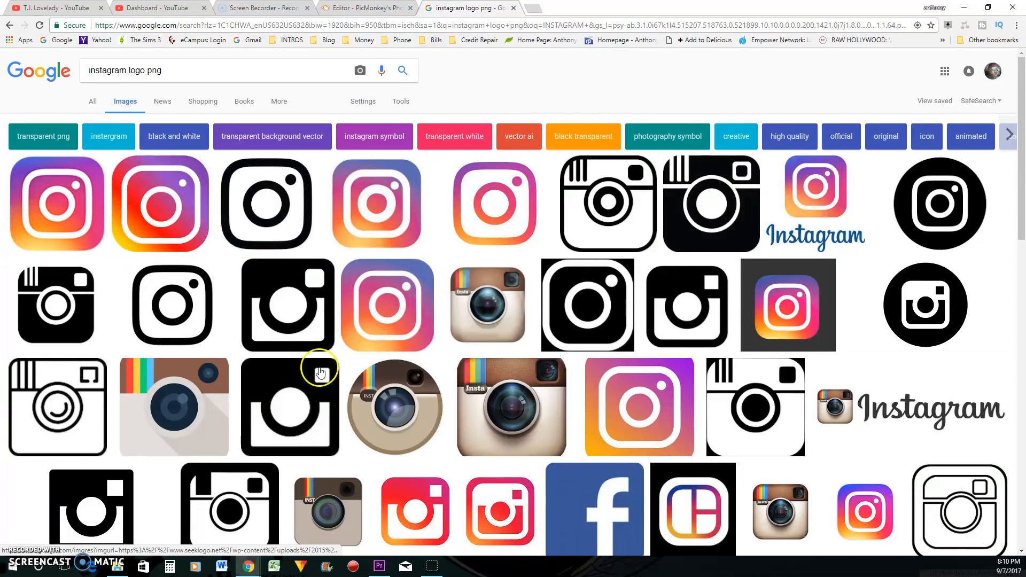
{"action": "left_click", "coordinate": [505, 233]}
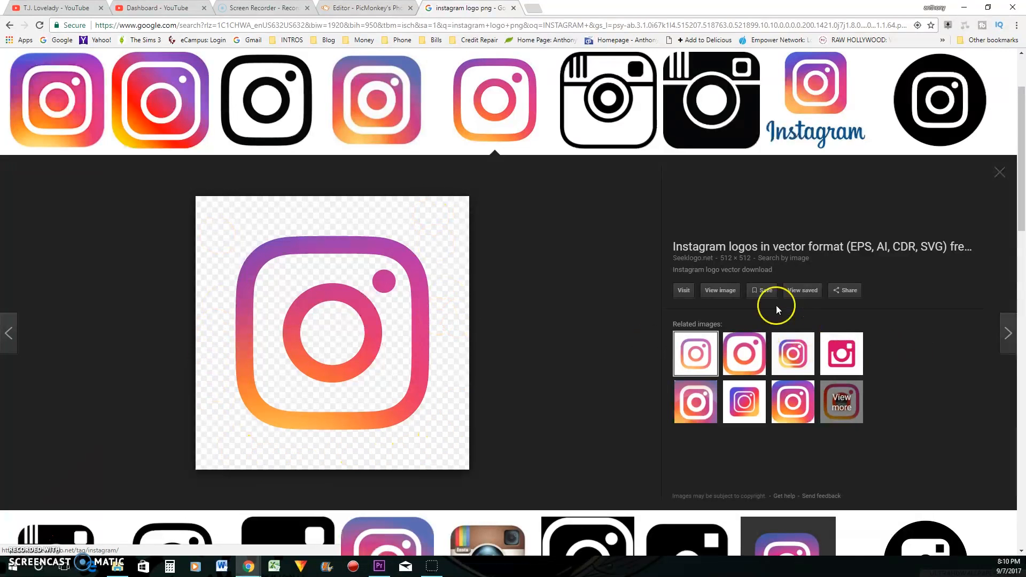
{"action": "left_click", "coordinate": [726, 290]}
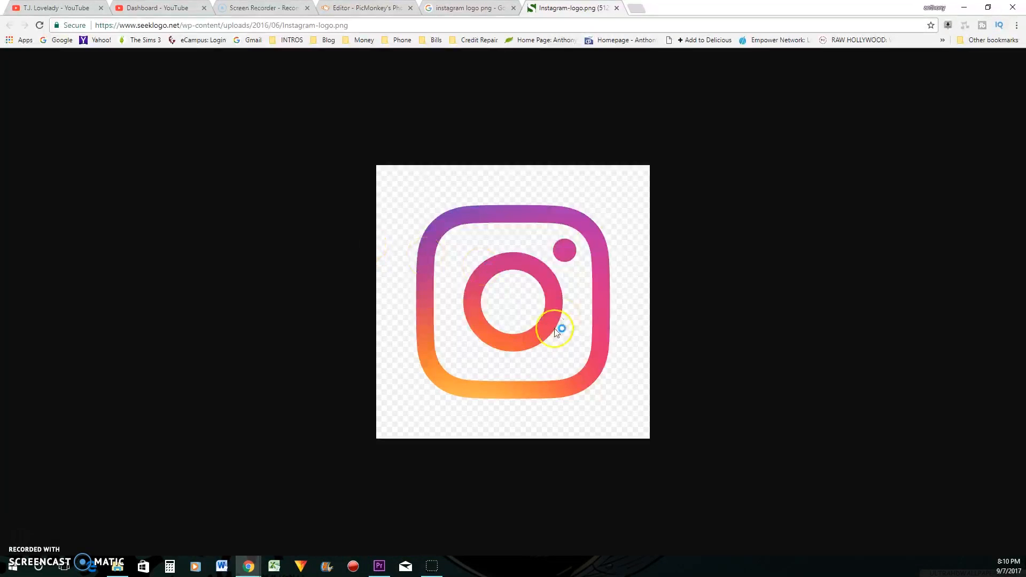
Save the Instagram logo image to the computer and return to the banner editor
{"action": "right_click", "coordinate": [541, 303]}
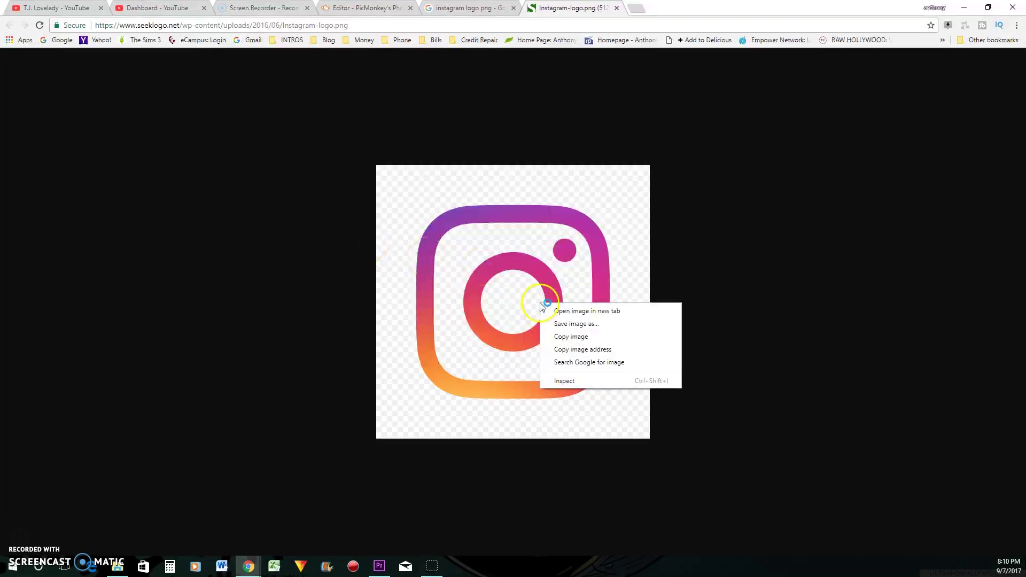
{"action": "left_click", "coordinate": [577, 324]}
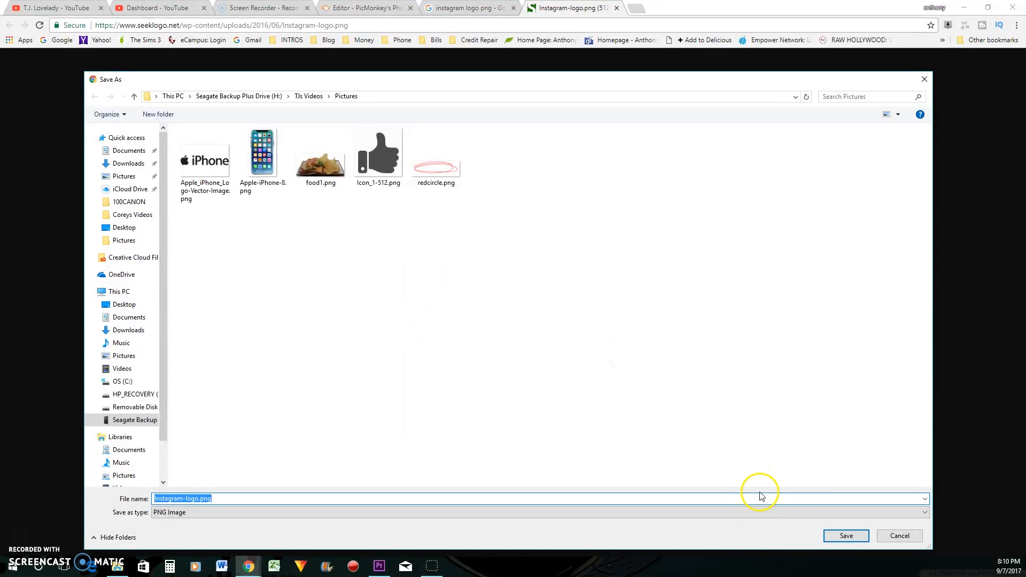
{"action": "left_click", "coordinate": [845, 535]}
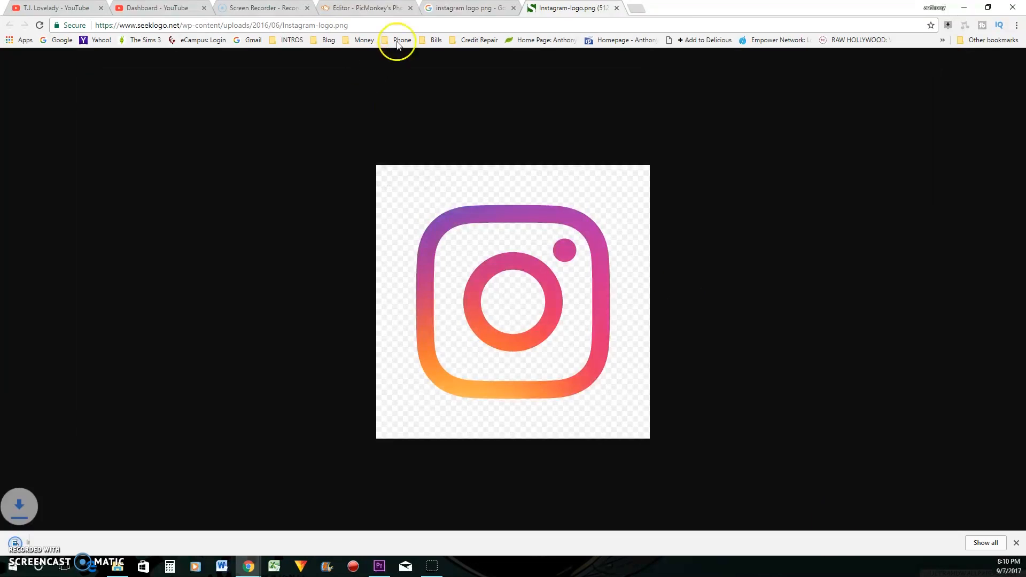
{"action": "key", "text": "ctrl+shift+Tab"}
{"action": "key", "text": "ctrl+shift+Tab"}
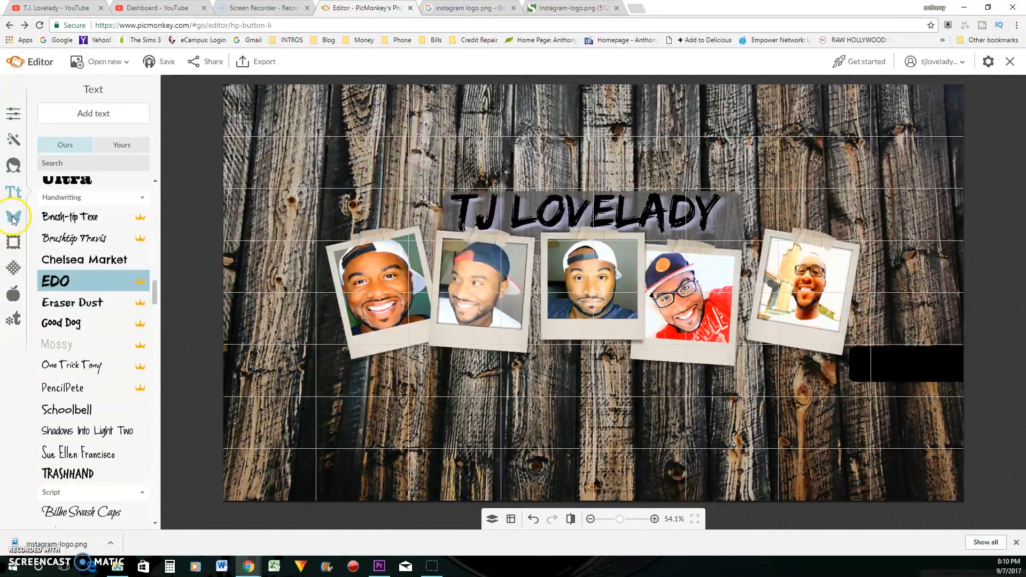
Add Instagram-logo.png from the Pictures folder as your own overlay on the banner
{"action": "left_click", "coordinate": [13, 219]}
{"action": "left_click", "coordinate": [93, 113]}
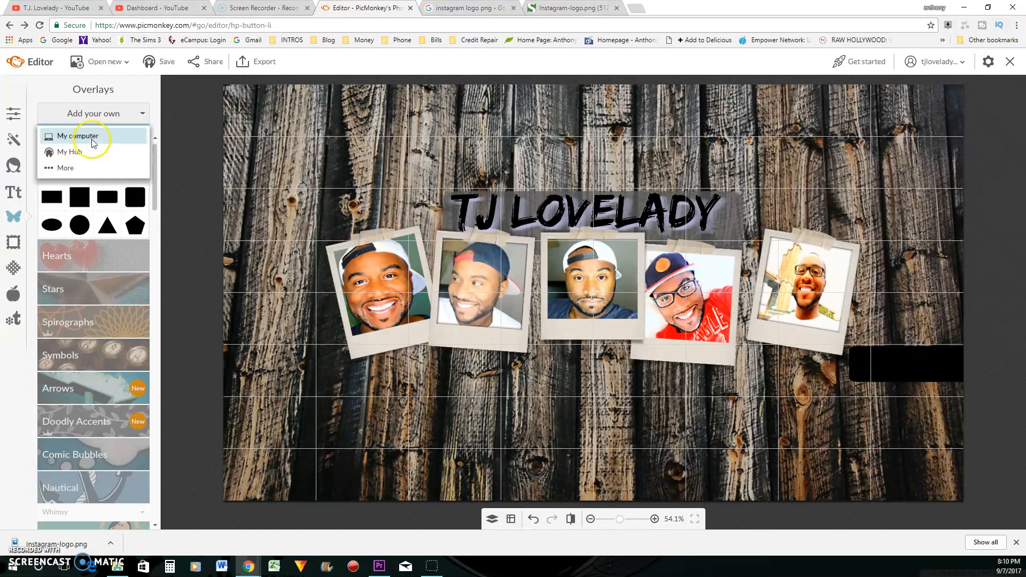
{"action": "left_click", "coordinate": [92, 142]}
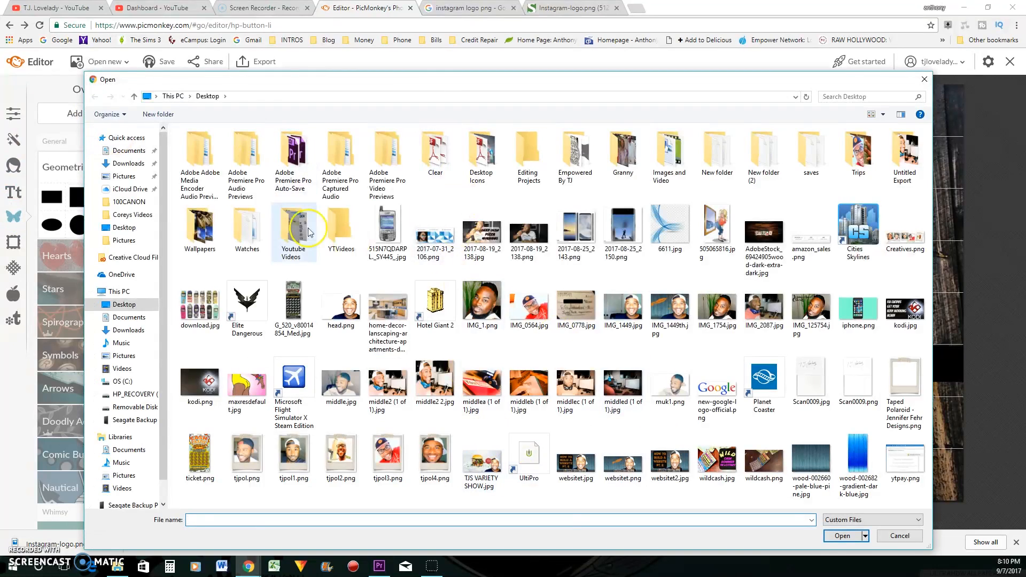
{"action": "left_click", "coordinate": [131, 240]}
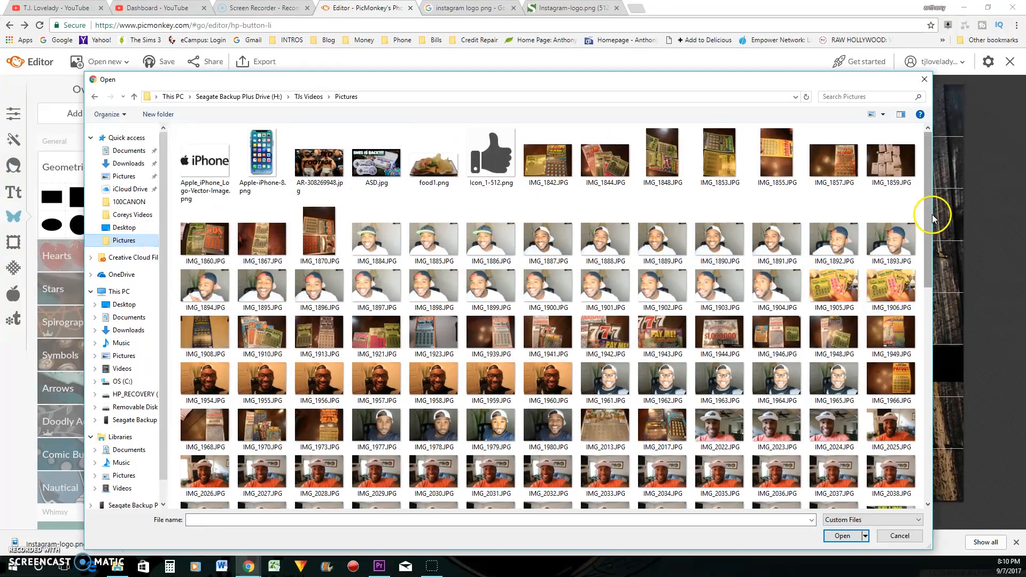
{"action": "left_click_drag", "start_coordinate": [932, 216], "coordinate": [948, 474]}
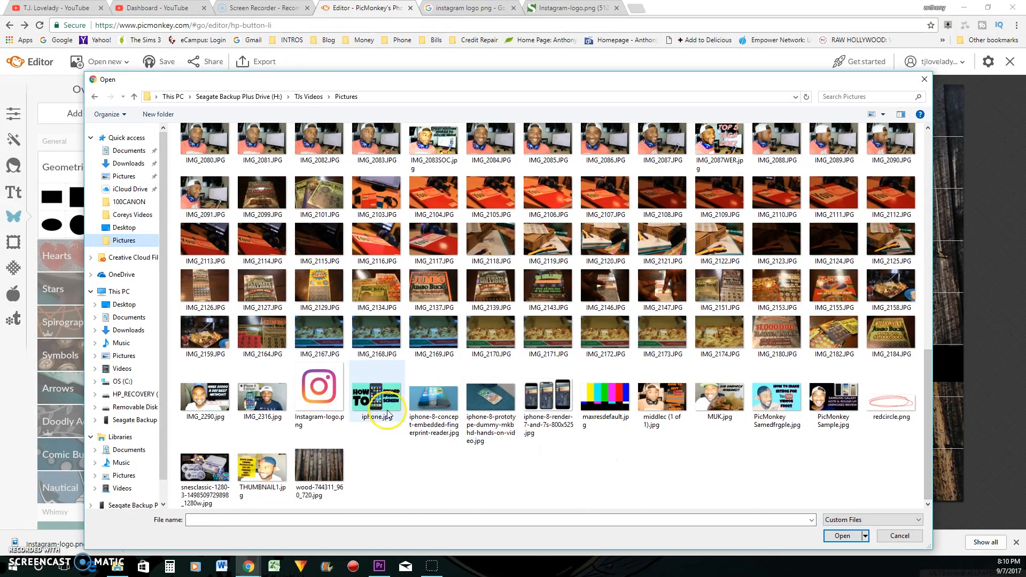
{"action": "left_click", "coordinate": [320, 393]}
{"action": "left_click", "coordinate": [841, 536]}
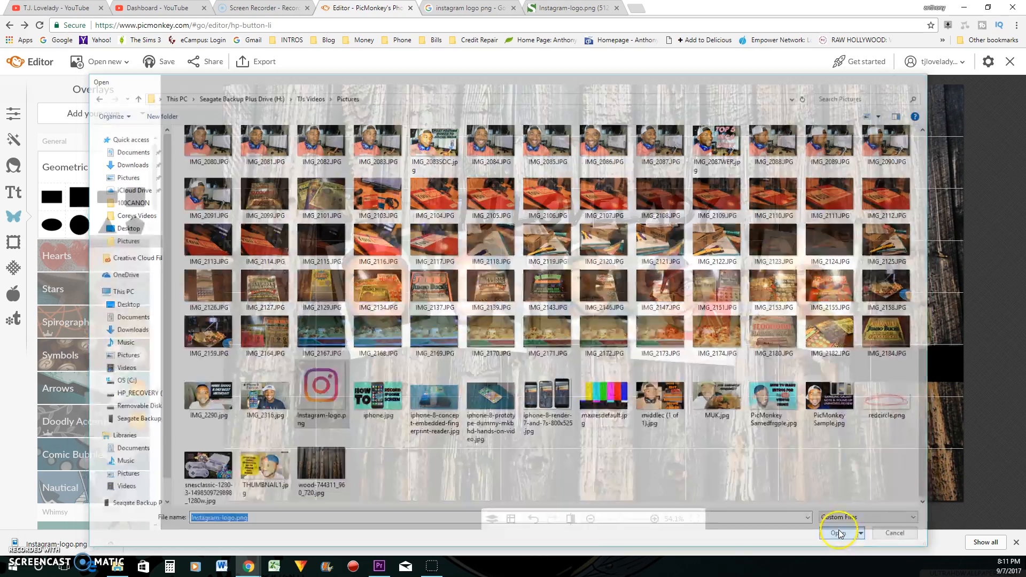
Shrink the logo to a small icon and place it just left of the TJ LOVELADY title
{"action": "left_click_drag", "start_coordinate": [630, 308], "coordinate": [388, 222]}
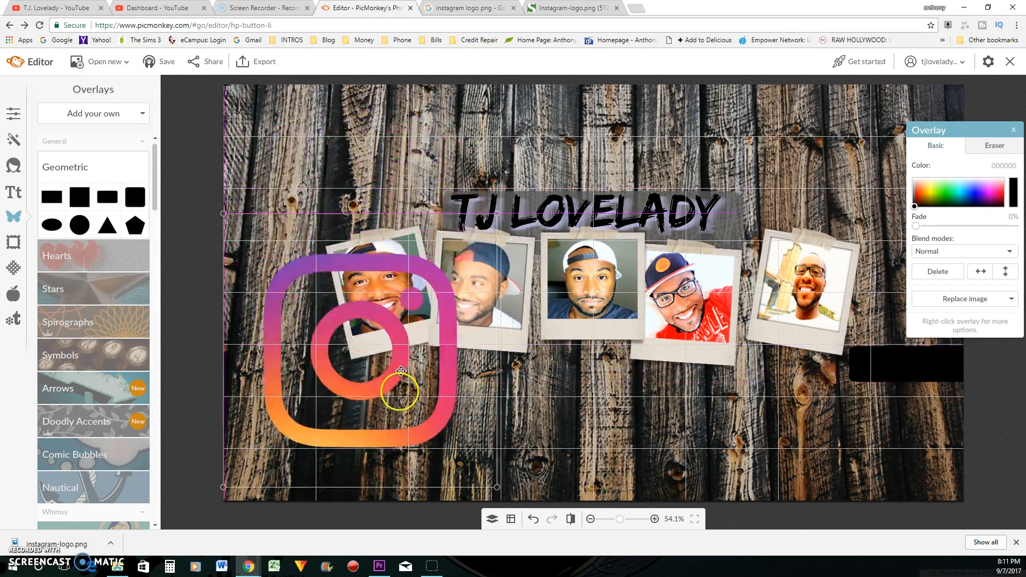
{"action": "mouse_move", "coordinate": [388, 221]}
{"action": "left_mouse_down"}
{"action": "mouse_move", "coordinate": [479, 442]}
{"action": "mouse_move", "coordinate": [489, 366]}
{"action": "left_mouse_up"}
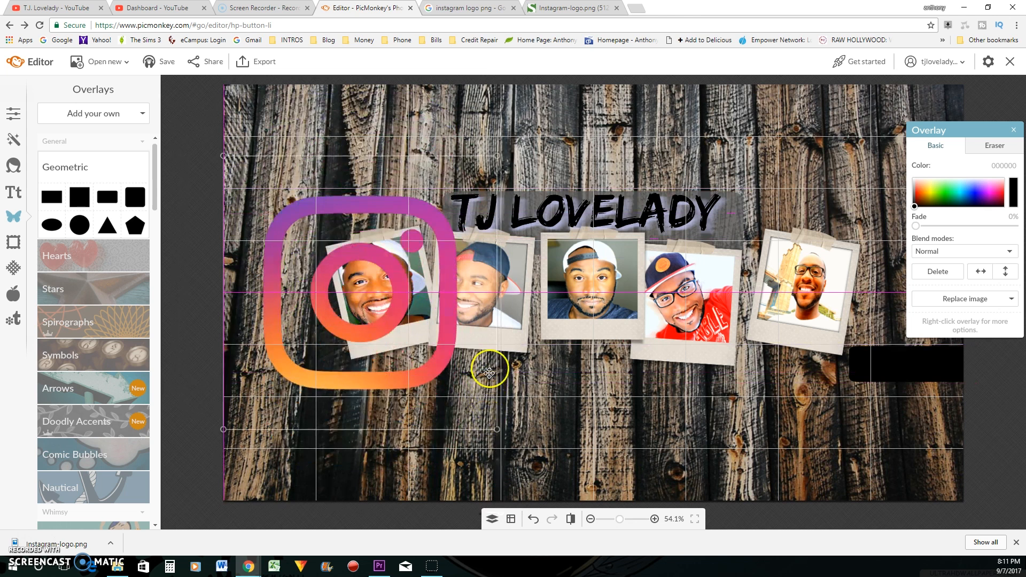
{"action": "left_click_drag", "start_coordinate": [504, 420], "coordinate": [294, 222]}
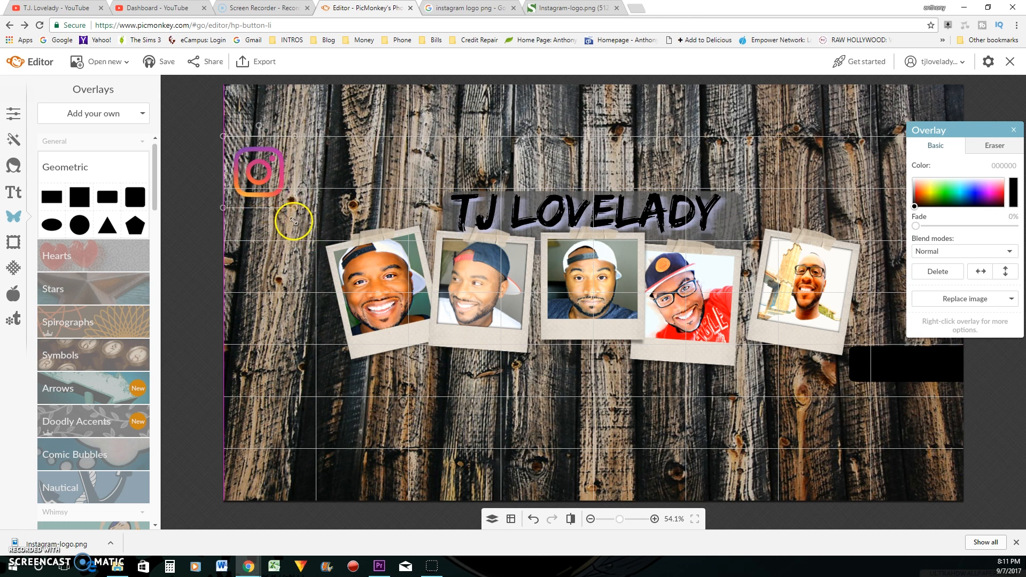
{"action": "left_click_drag", "start_coordinate": [258, 172], "coordinate": [400, 198]}
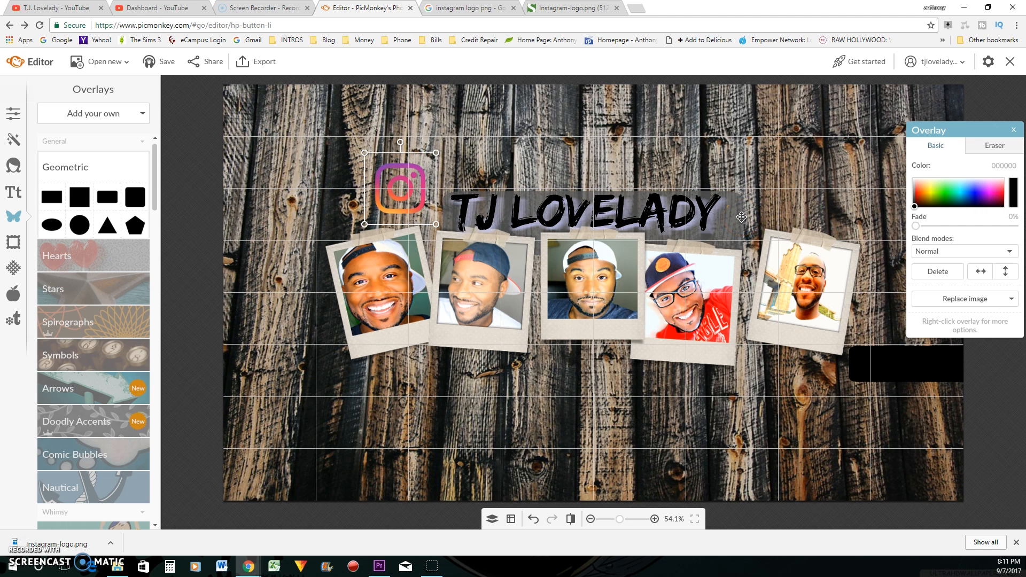
{"action": "key", "text": "ctrl+1"}
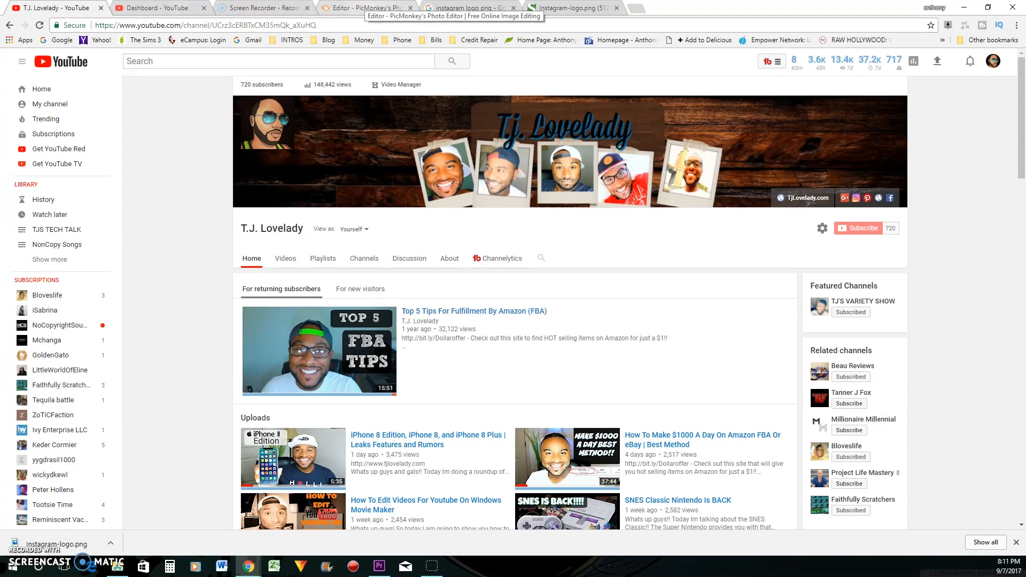
Export the banner to the computer at 2560 × 1440 from PicMonkey's export settings
{"action": "left_click", "coordinate": [365, 8]}
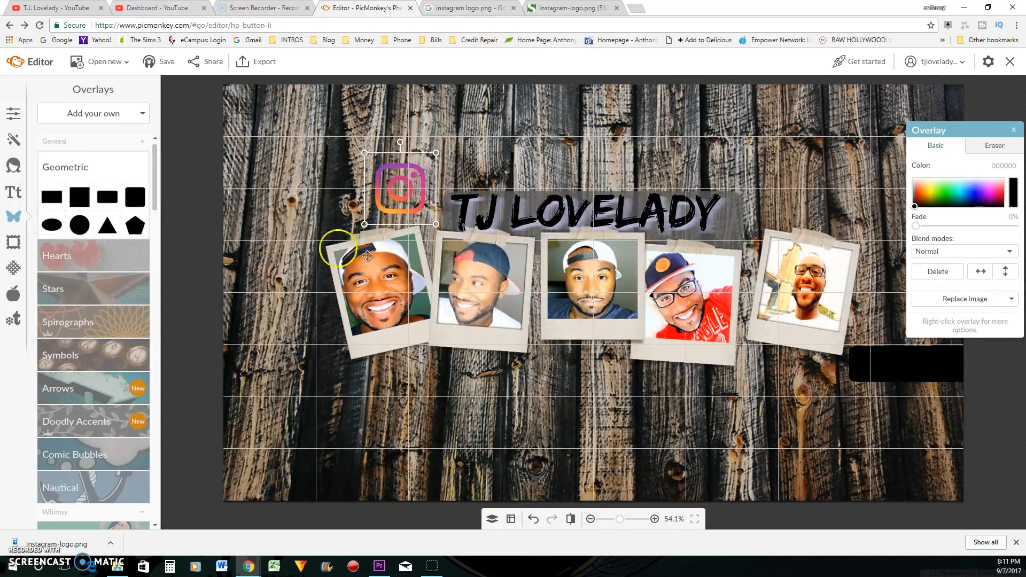
{"action": "left_click", "coordinate": [256, 60]}
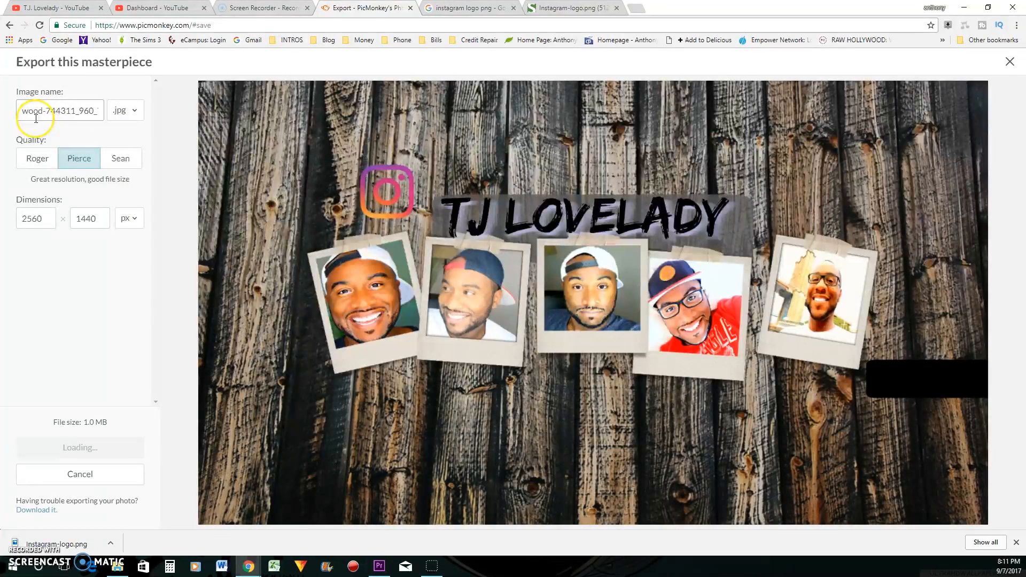
{"action": "left_click", "coordinate": [106, 479]}
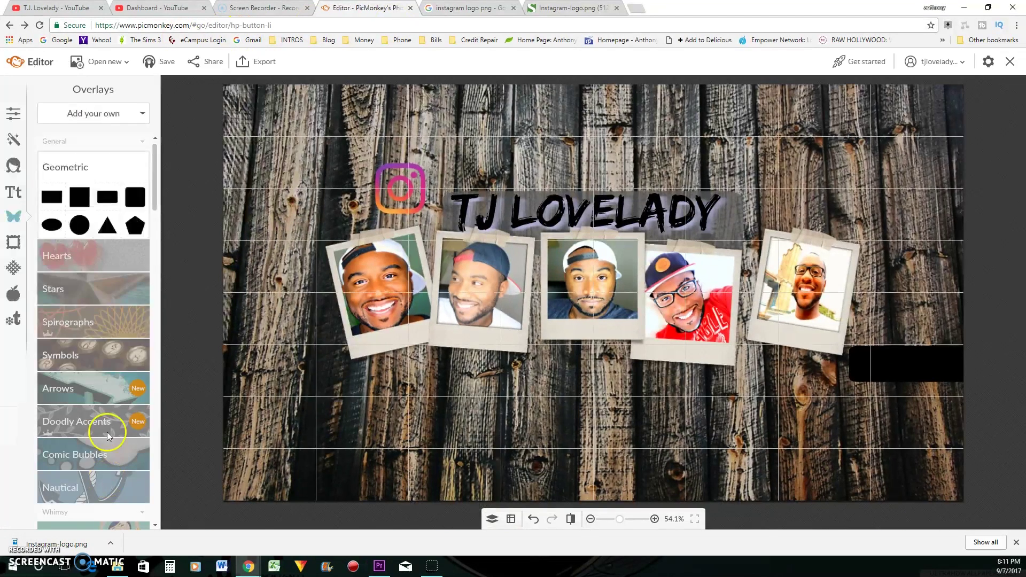
{"action": "left_click", "coordinate": [267, 67]}
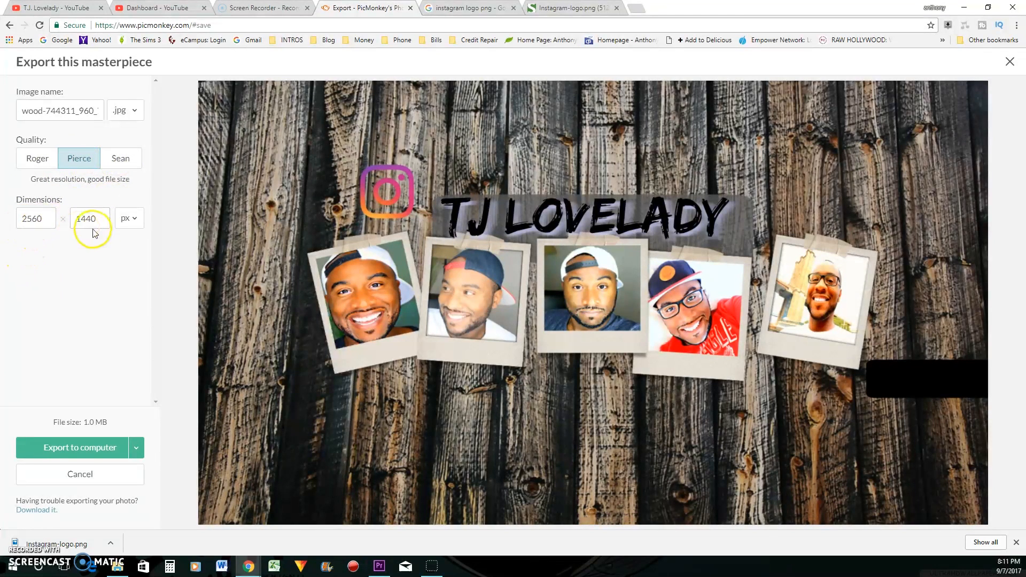
{"action": "left_click", "coordinate": [72, 449]}
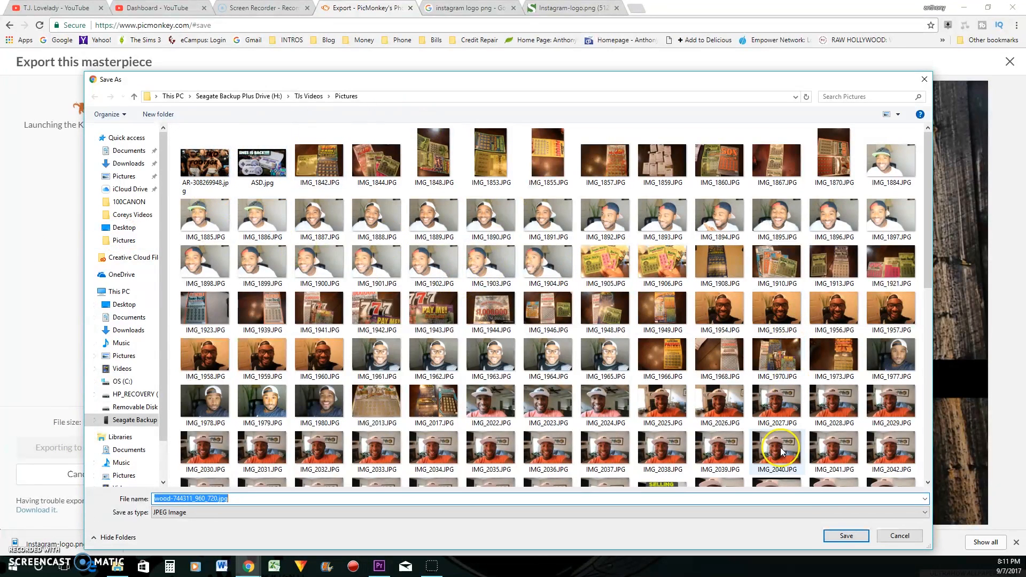
Decline overwriting the existing file and save the JPEG under a new file name
{"action": "left_click", "coordinate": [838, 537]}
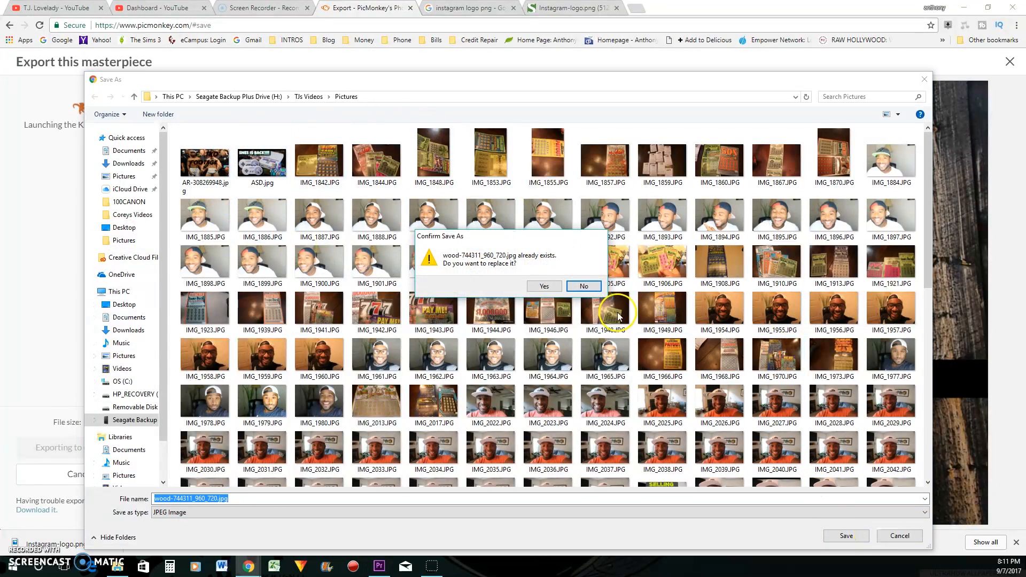
{"action": "left_click", "coordinate": [582, 283]}
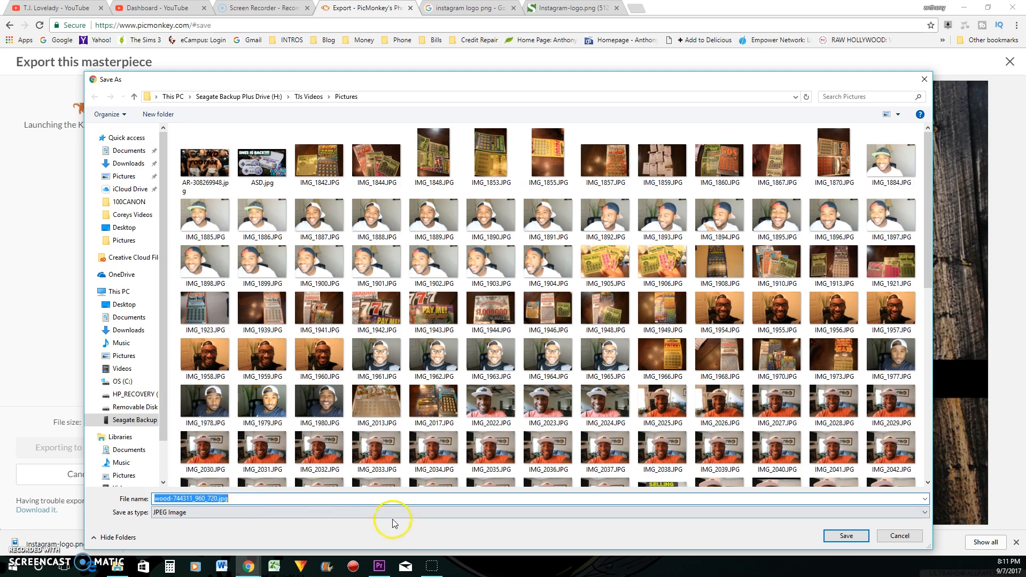
{"action": "left_click", "coordinate": [198, 498]}
{"action": "type", "text": "sdf"}
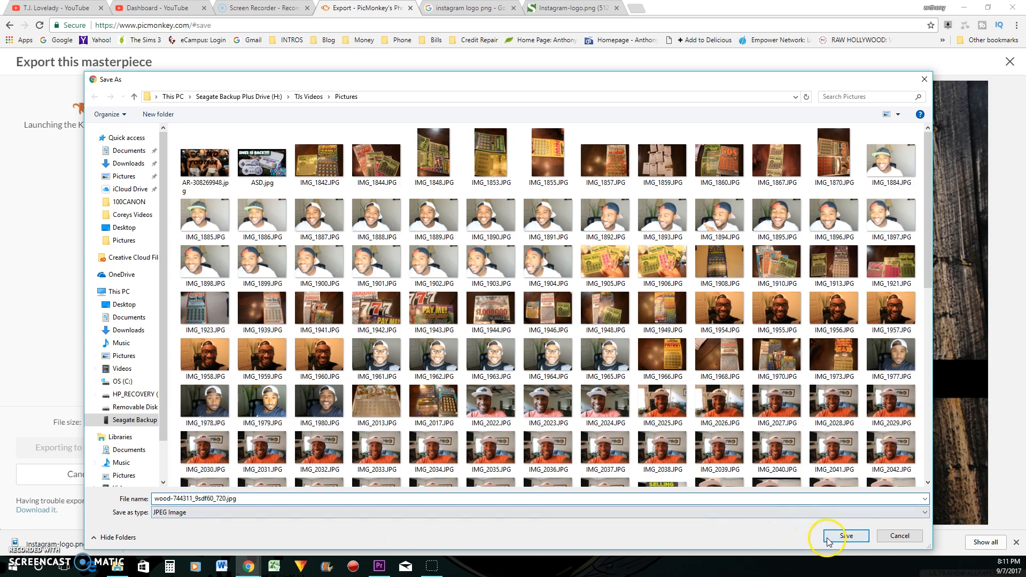
{"action": "left_click", "coordinate": [834, 536]}
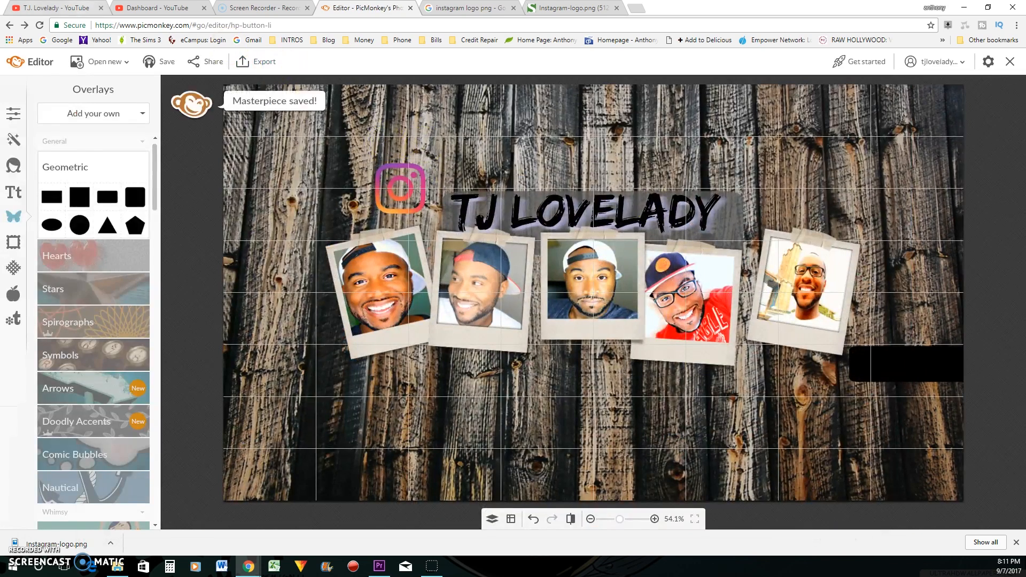
{"action": "left_click", "coordinate": [56, 8]}
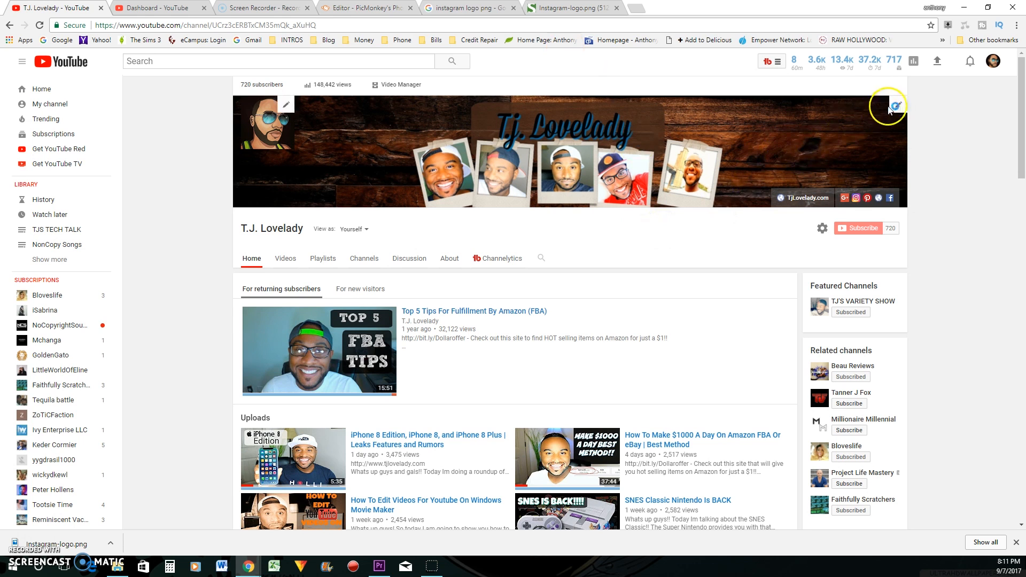
Upload the newly saved wood banner image as YouTube channel art
{"action": "left_click", "coordinate": [899, 113]}
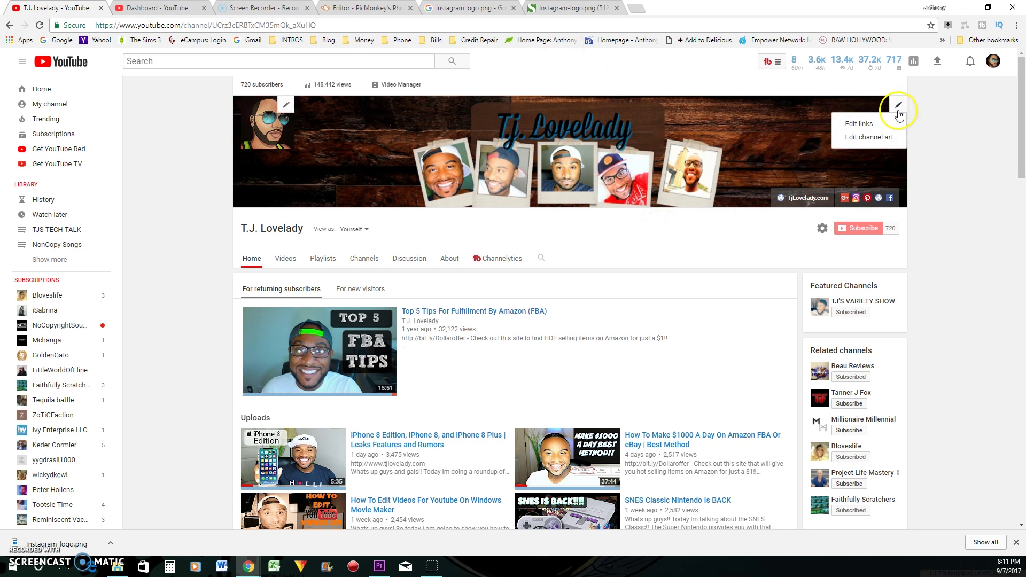
{"action": "left_click", "coordinate": [873, 137]}
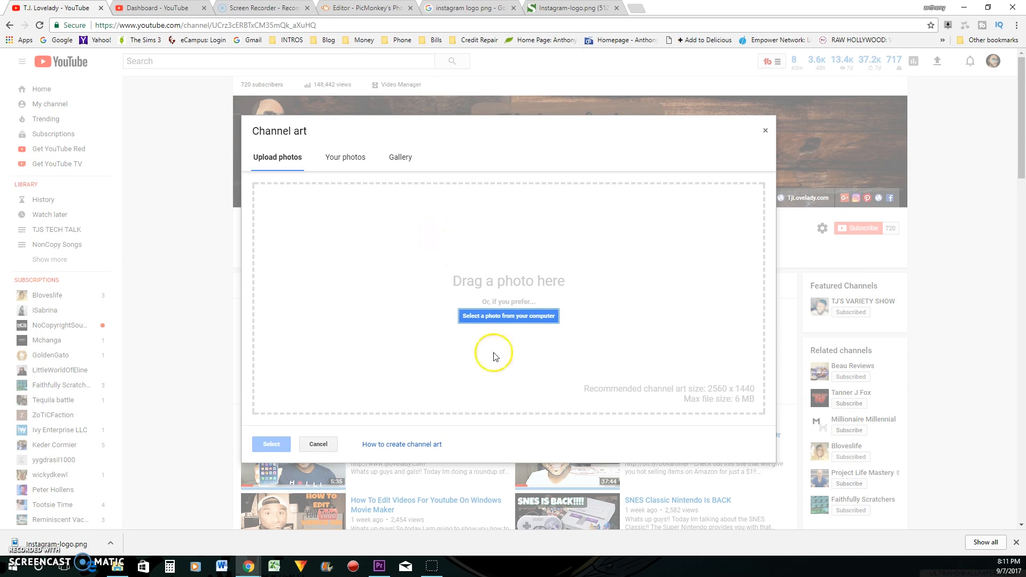
{"action": "left_click", "coordinate": [504, 318]}
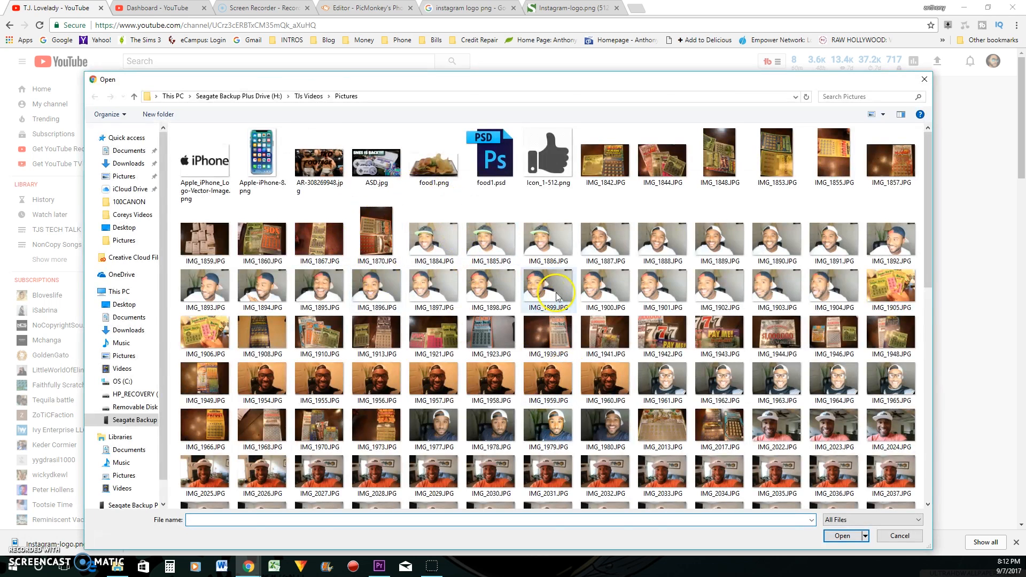
{"action": "scroll", "coordinate": [557, 297], "scroll_direction": "down", "scroll_amount": 5}
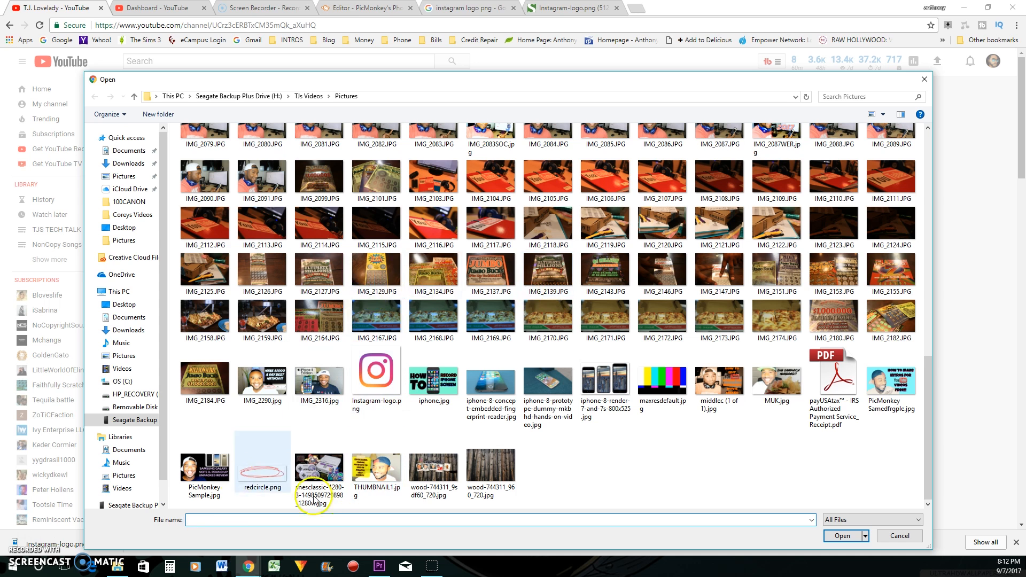
{"action": "left_click", "coordinate": [433, 463]}
{"action": "left_click", "coordinate": [842, 536]}
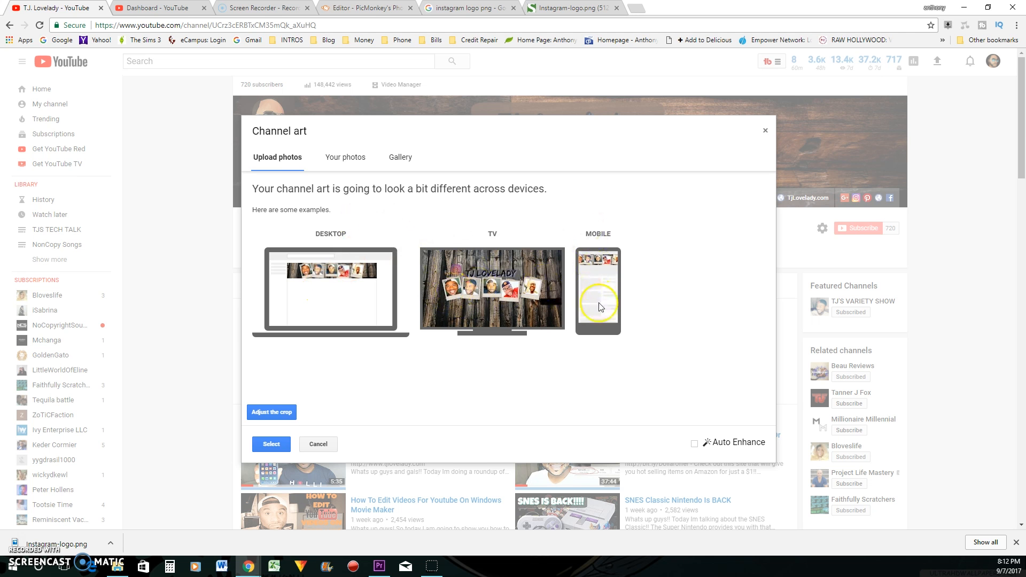
Adjust the crop preview, then cancel the channel art window without changes
{"action": "left_click", "coordinate": [271, 416]}
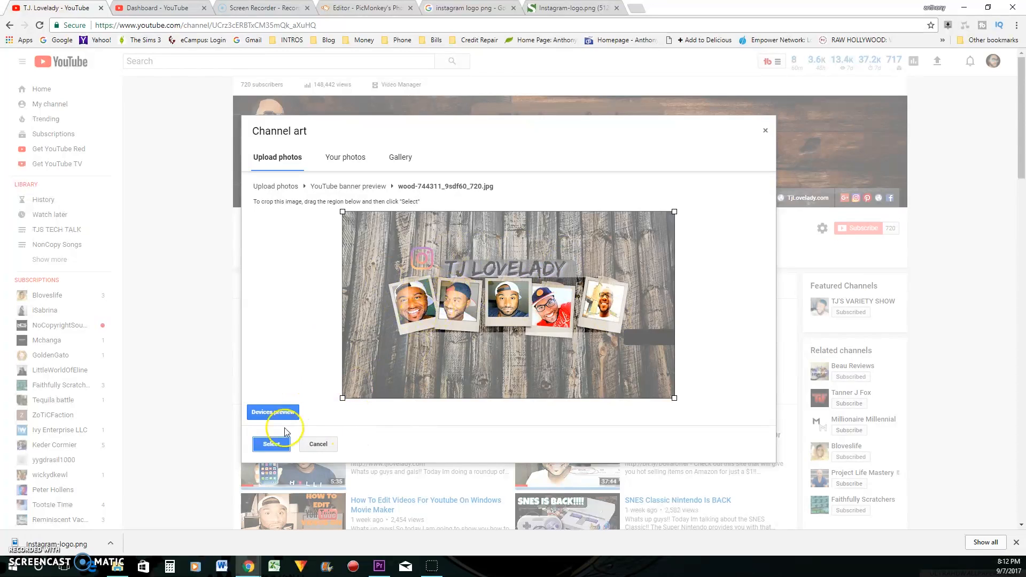
{"action": "left_click", "coordinate": [313, 448]}
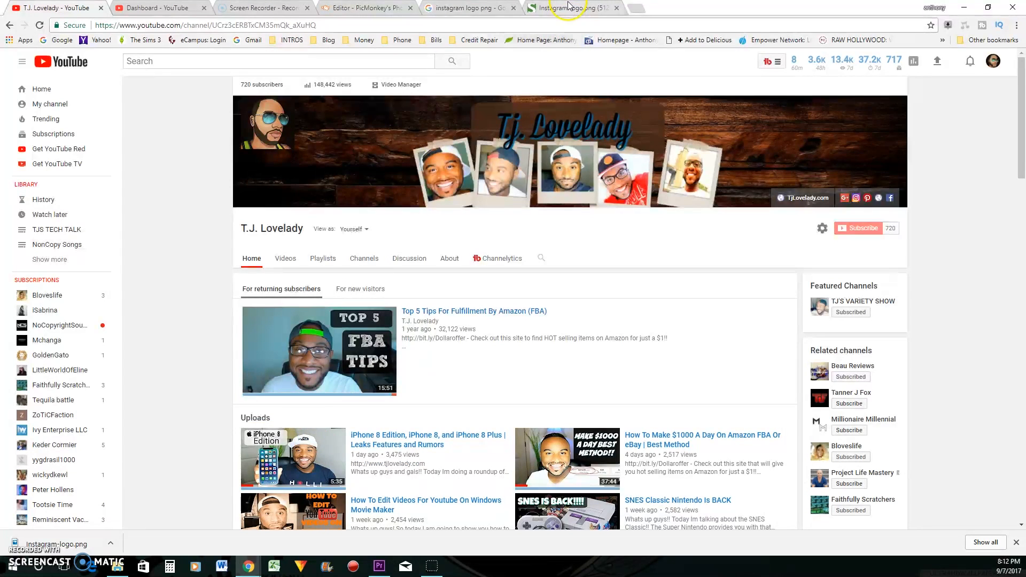
Shrink the Polaroid photo strip toward the centre and move the grey brush stroke down with it
{"action": "left_click", "coordinate": [364, 8]}
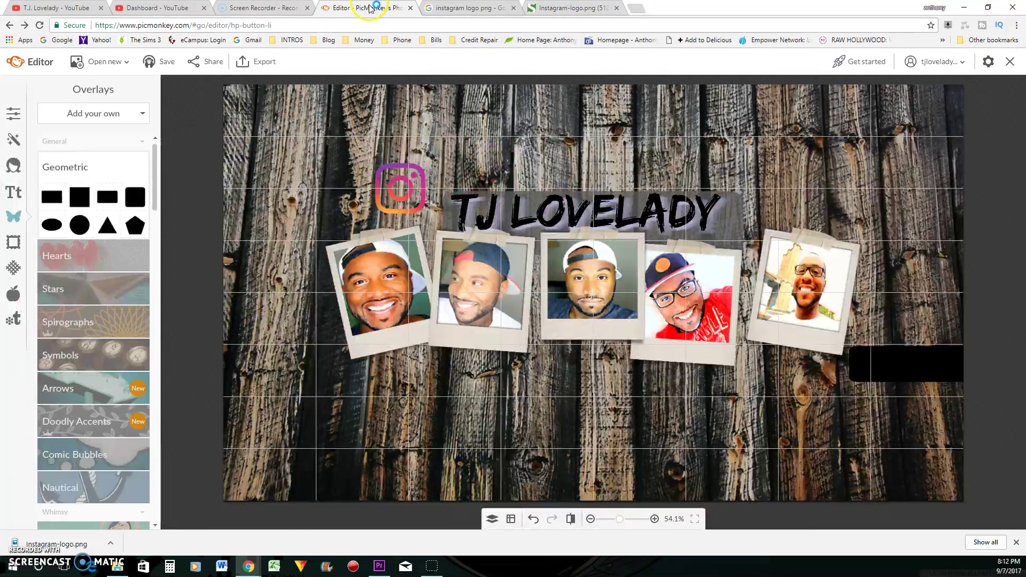
{"action": "left_click", "coordinate": [396, 263]}
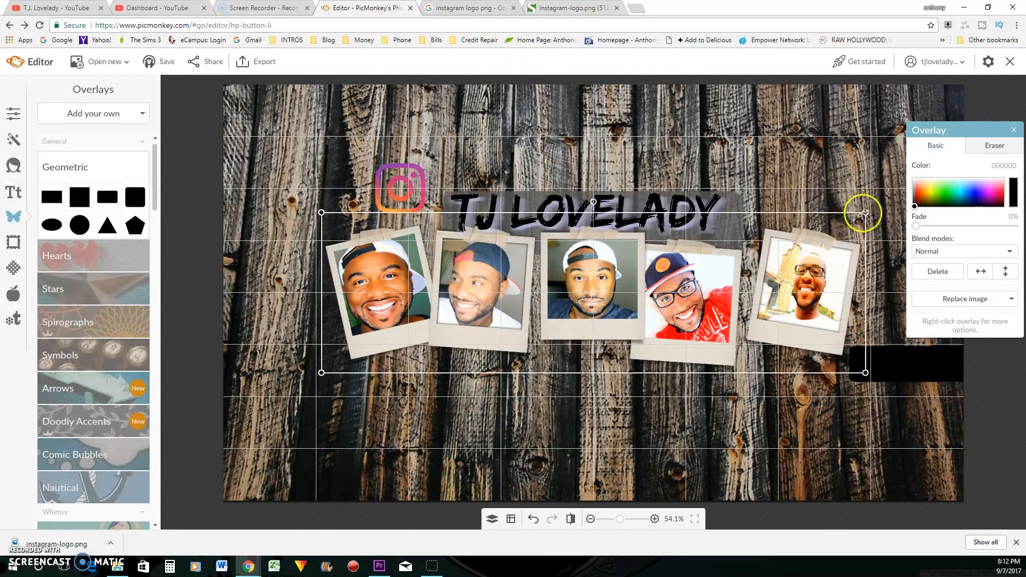
{"action": "mouse_move", "coordinate": [865, 214]}
{"action": "left_mouse_down"}
{"action": "mouse_move", "coordinate": [806, 272]}
{"action": "mouse_move", "coordinate": [756, 302]}
{"action": "left_mouse_up"}
{"action": "mouse_move", "coordinate": [465, 350]}
{"action": "left_mouse_down"}
{"action": "mouse_move", "coordinate": [610, 320]}
{"action": "mouse_move", "coordinate": [610, 296]}
{"action": "left_mouse_up"}
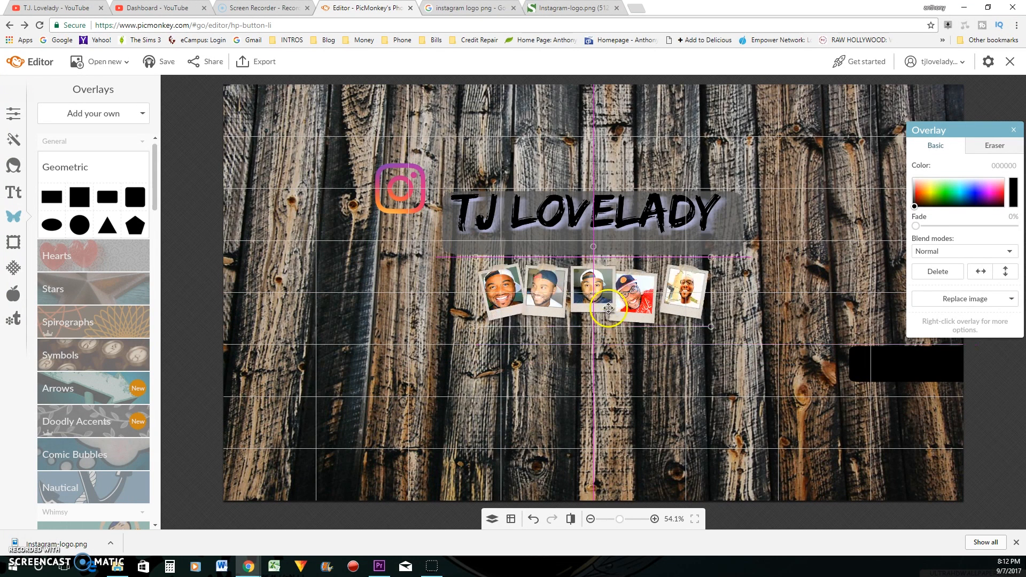
{"action": "left_click", "coordinate": [625, 224]}
{"action": "left_click", "coordinate": [698, 239]}
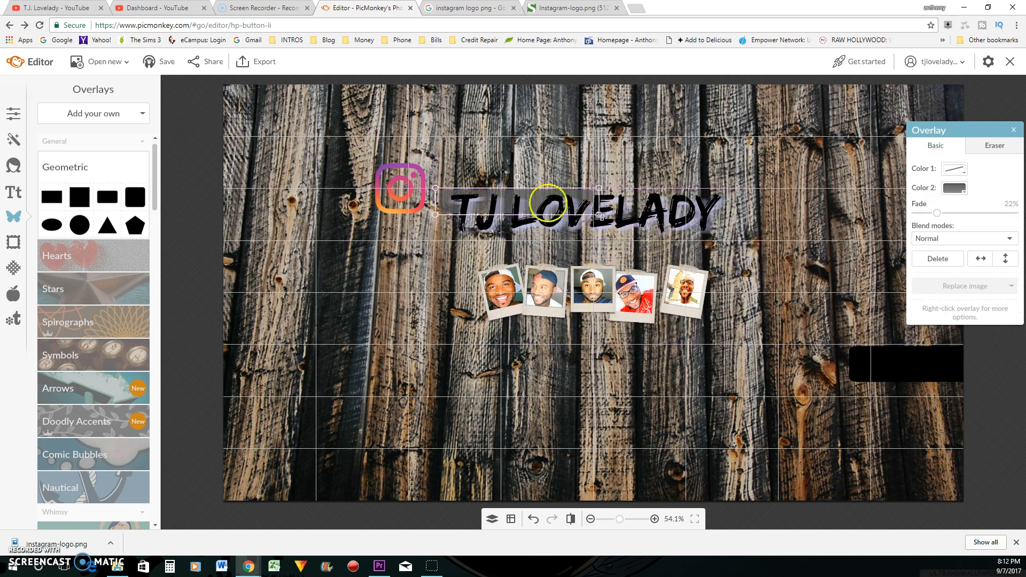
{"action": "left_click_drag", "start_coordinate": [535, 202], "coordinate": [600, 258]}
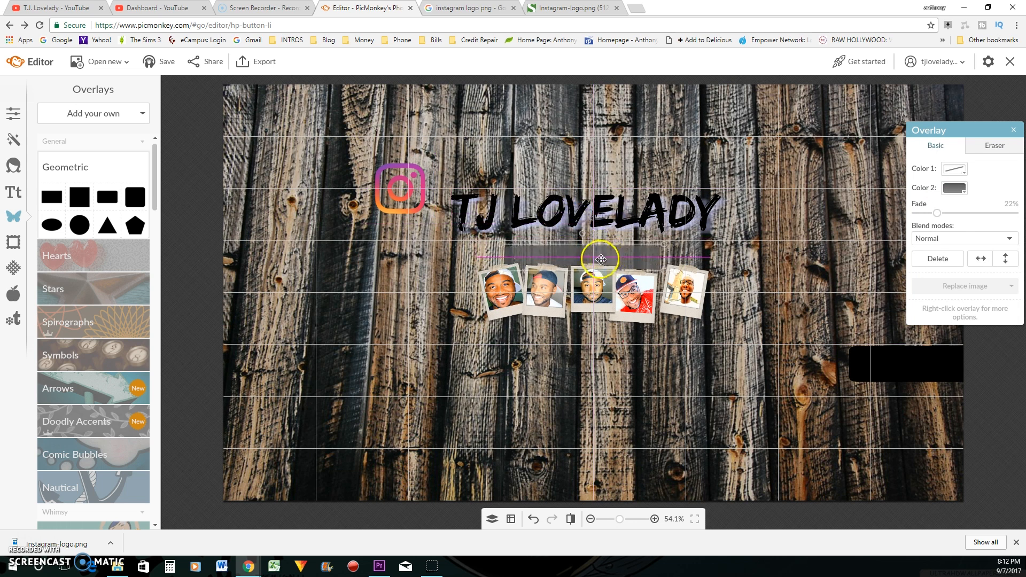
Shrink the TJ LOVELADY text and tuck a small Instagram icon beside it
{"action": "left_click", "coordinate": [627, 212]}
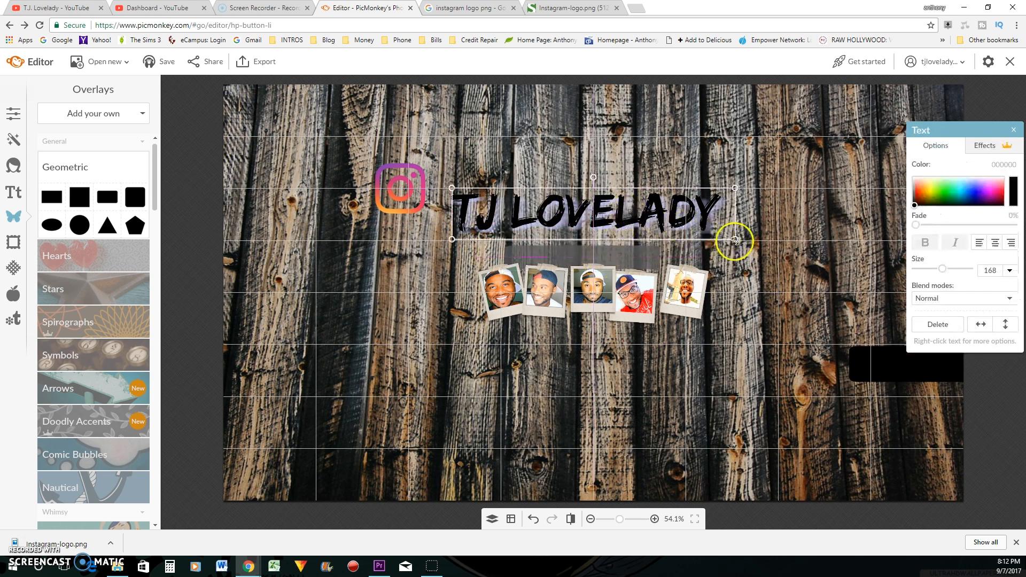
{"action": "mouse_move", "coordinate": [726, 234]}
{"action": "left_mouse_down"}
{"action": "mouse_move", "coordinate": [539, 201]}
{"action": "mouse_move", "coordinate": [609, 259]}
{"action": "left_mouse_up"}
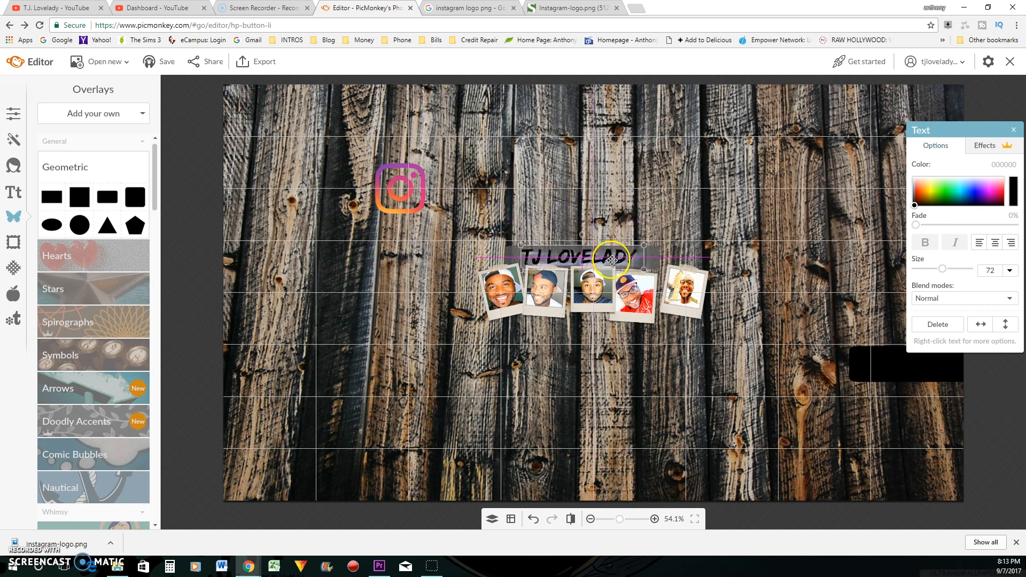
{"action": "left_click_drag", "start_coordinate": [423, 209], "coordinate": [489, 262]}
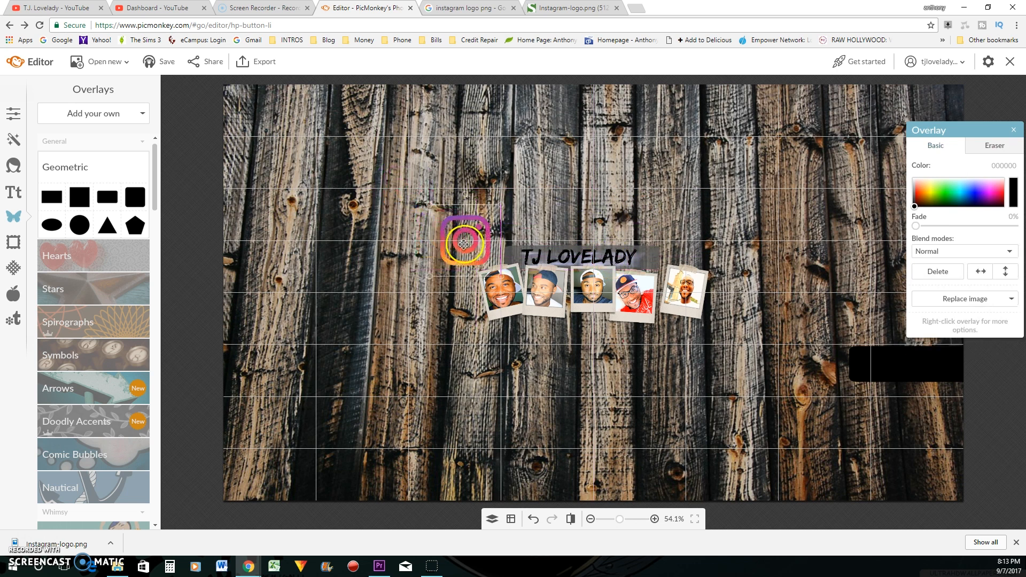
{"action": "mouse_move", "coordinate": [502, 276]}
{"action": "left_mouse_down"}
{"action": "mouse_move", "coordinate": [447, 221]}
{"action": "mouse_move", "coordinate": [487, 254]}
{"action": "left_mouse_up"}
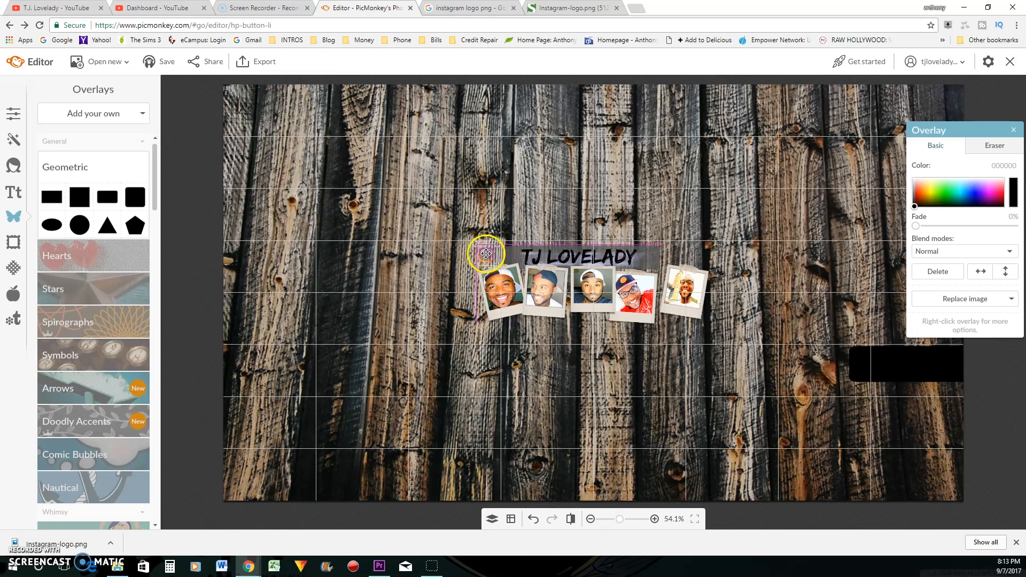
{"action": "left_click", "coordinate": [541, 212]}
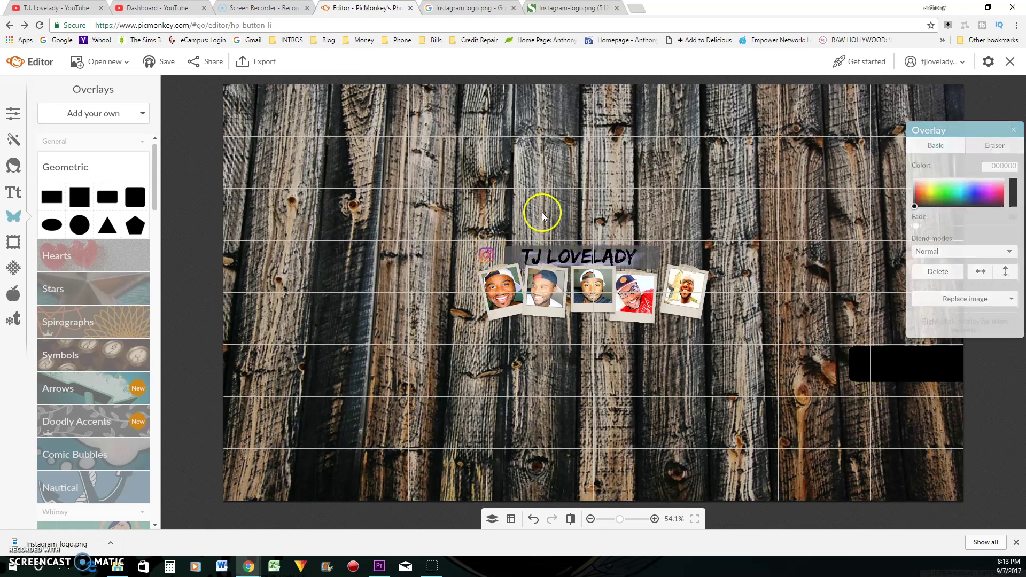
{"action": "left_click", "coordinate": [267, 62]}
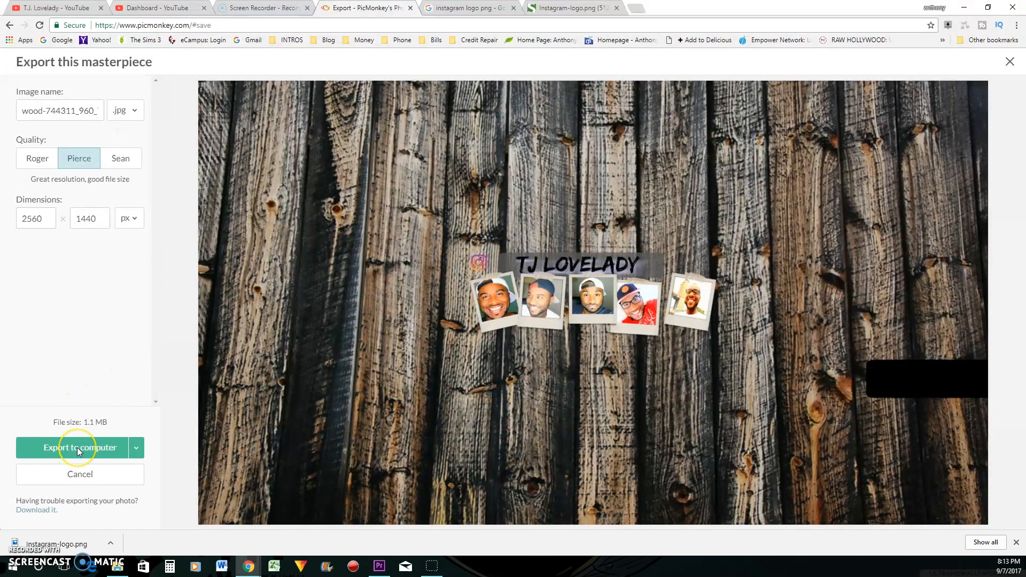
Export the banner as a 2560×1440 JPEG named gdf, declining overwrite, and return to YouTube
{"action": "left_click", "coordinate": [78, 447]}
{"action": "left_click", "coordinate": [842, 536]}
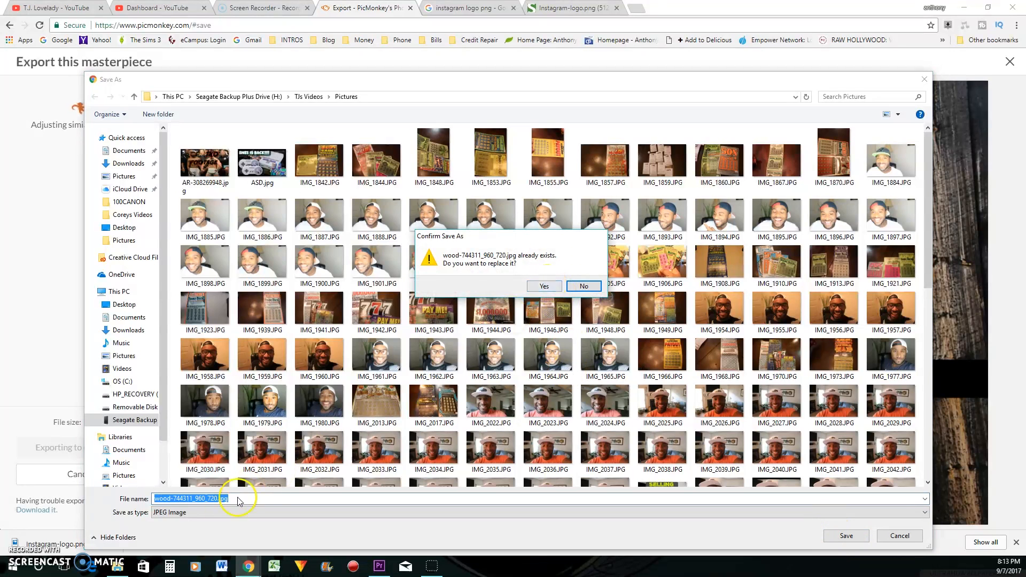
{"action": "left_click", "coordinate": [584, 287]}
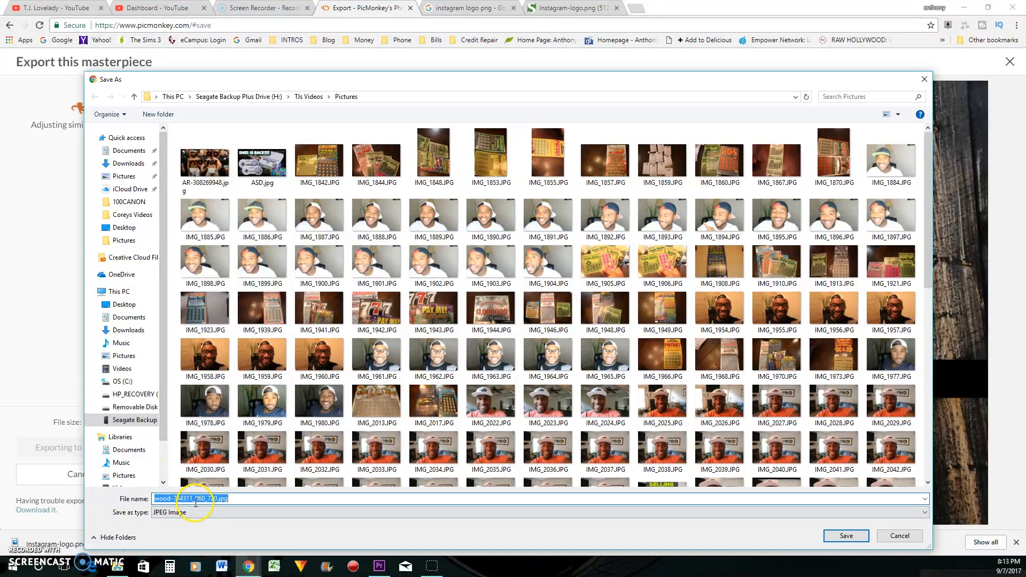
{"action": "type", "text": "gdf"}
{"action": "left_click", "coordinate": [846, 542]}
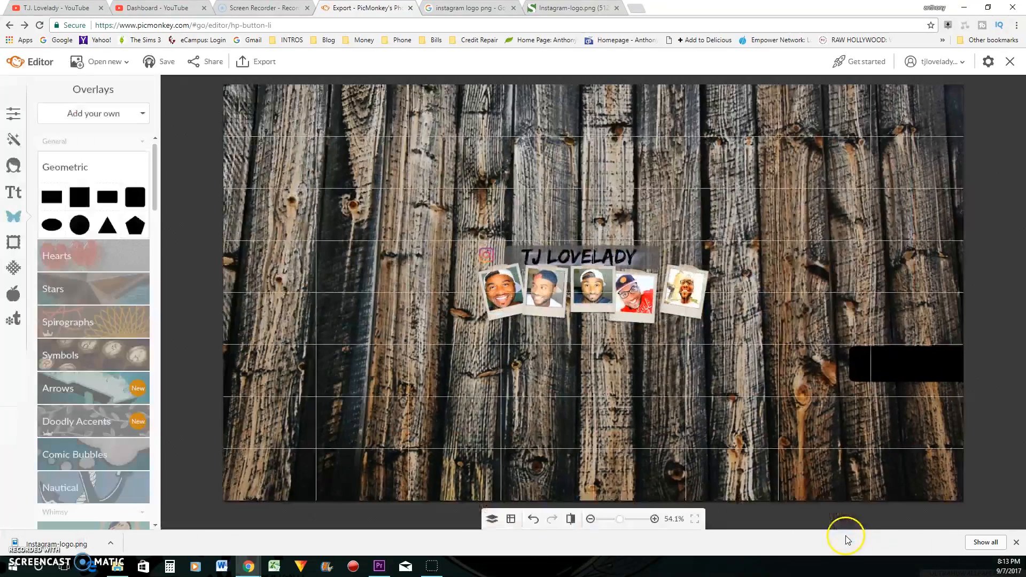
{"action": "left_click", "coordinate": [56, 9]}
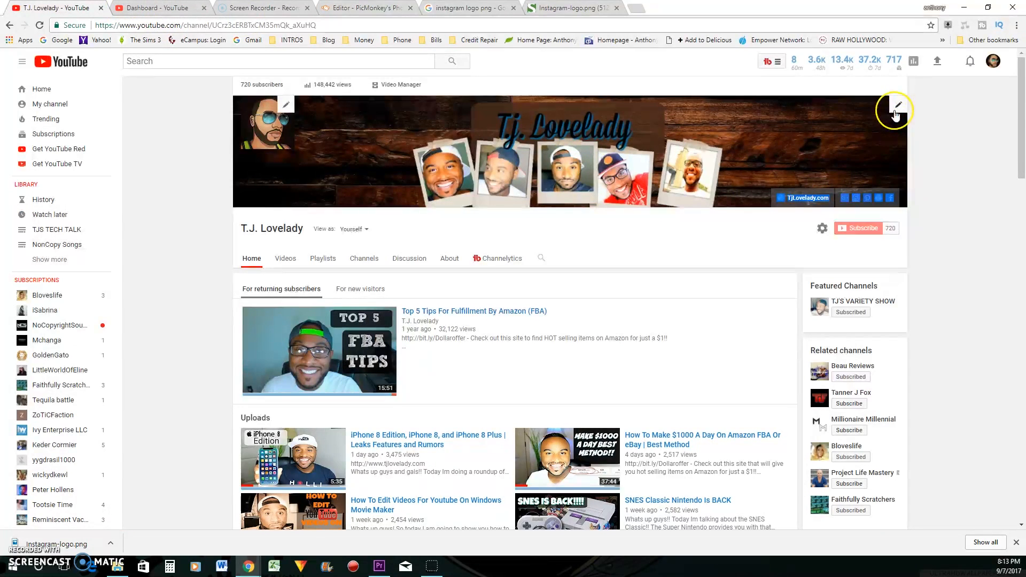
Upload gdf.jpg through Edit channel art and apply it as the new channel banner
{"action": "left_click", "coordinate": [900, 107]}
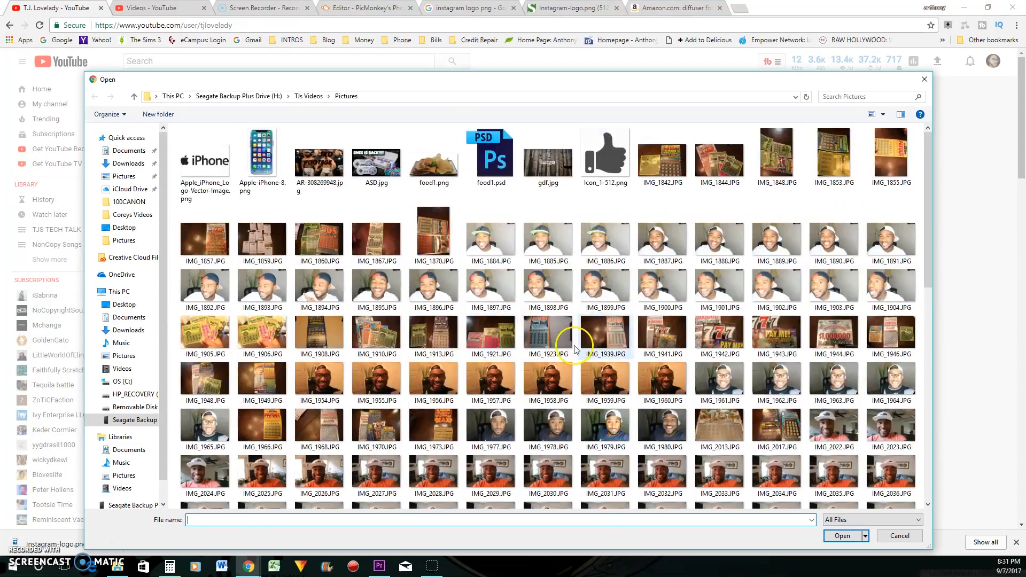
{"action": "scroll", "coordinate": [574, 349], "scroll_direction": "down", "scroll_amount": 5}
{"action": "scroll", "coordinate": [561, 369], "scroll_direction": "down", "scroll_amount": 5}
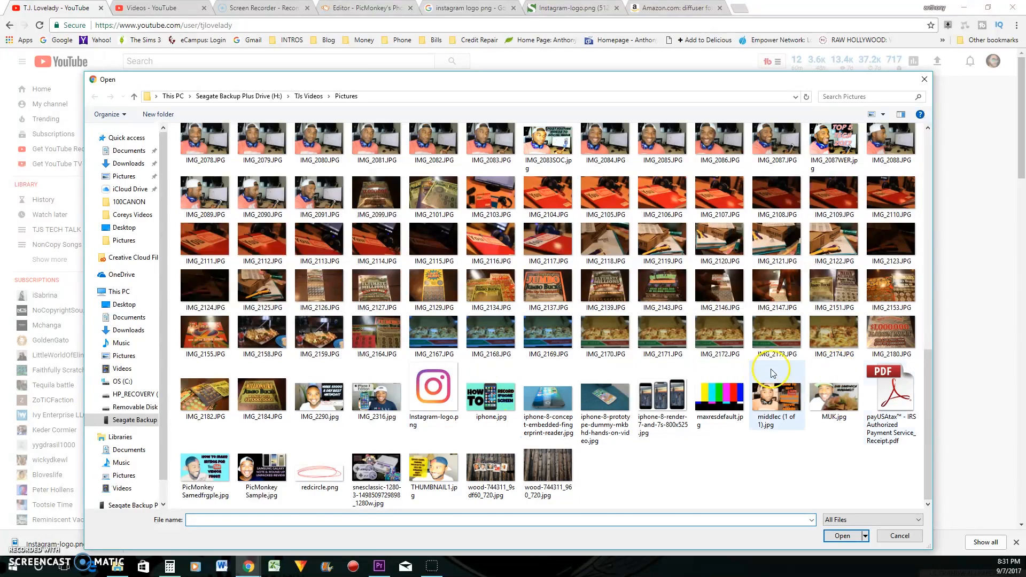
{"action": "scroll", "coordinate": [665, 355], "scroll_direction": "up", "scroll_amount": 5}
{"action": "scroll", "coordinate": [675, 355], "scroll_direction": "up", "scroll_amount": 5}
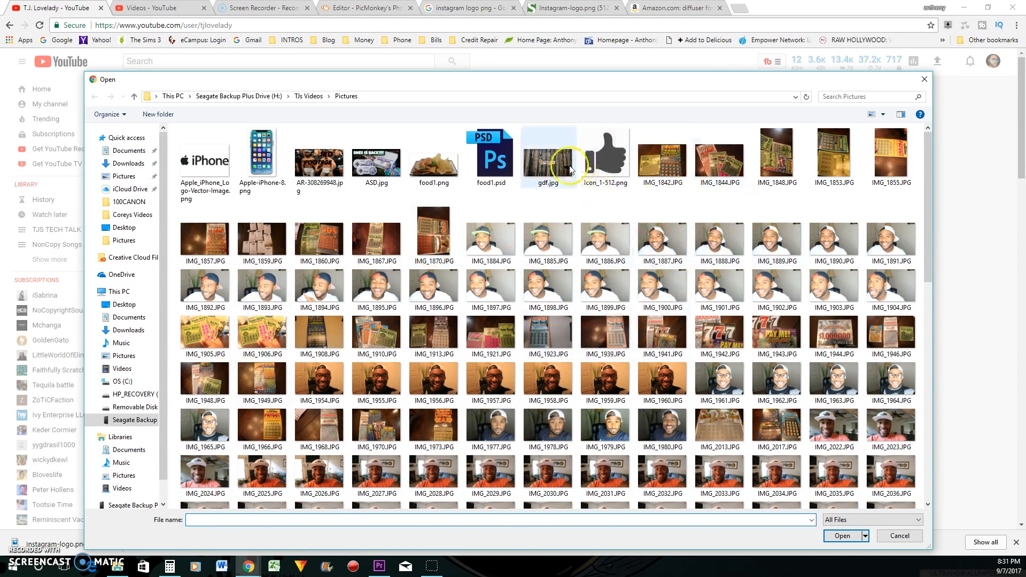
{"action": "left_click", "coordinate": [548, 161]}
{"action": "left_click", "coordinate": [842, 536]}
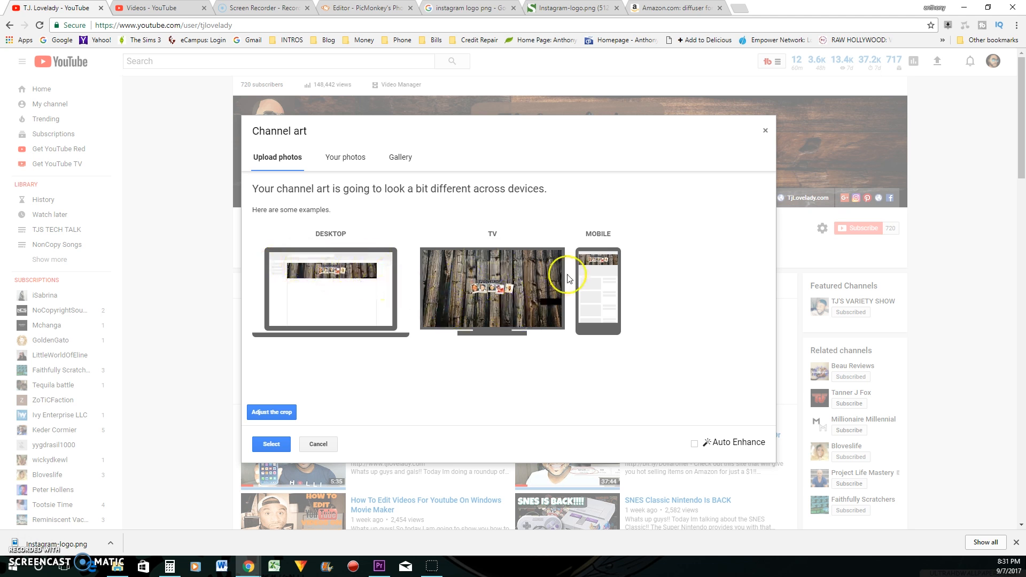
{"action": "left_click", "coordinate": [273, 444]}
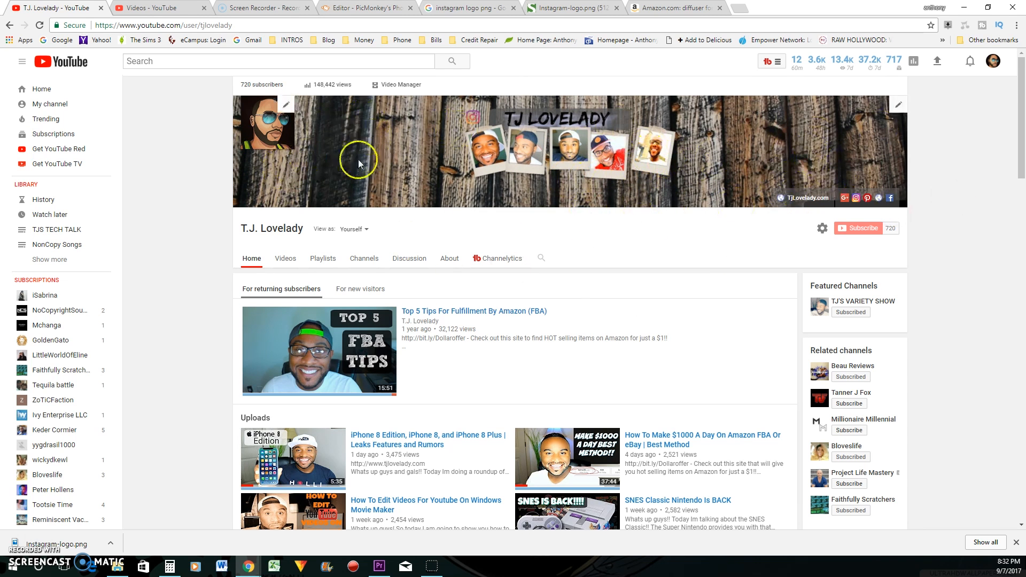
{"action": "mouse_move", "coordinate": [815, 133]}
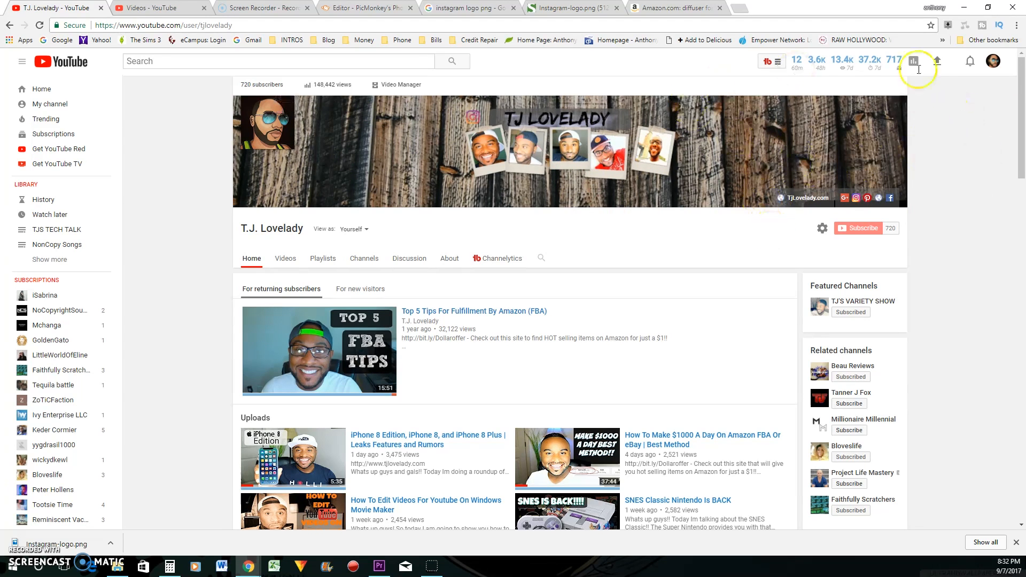
{"action": "mouse_move", "coordinate": [569, 151]}
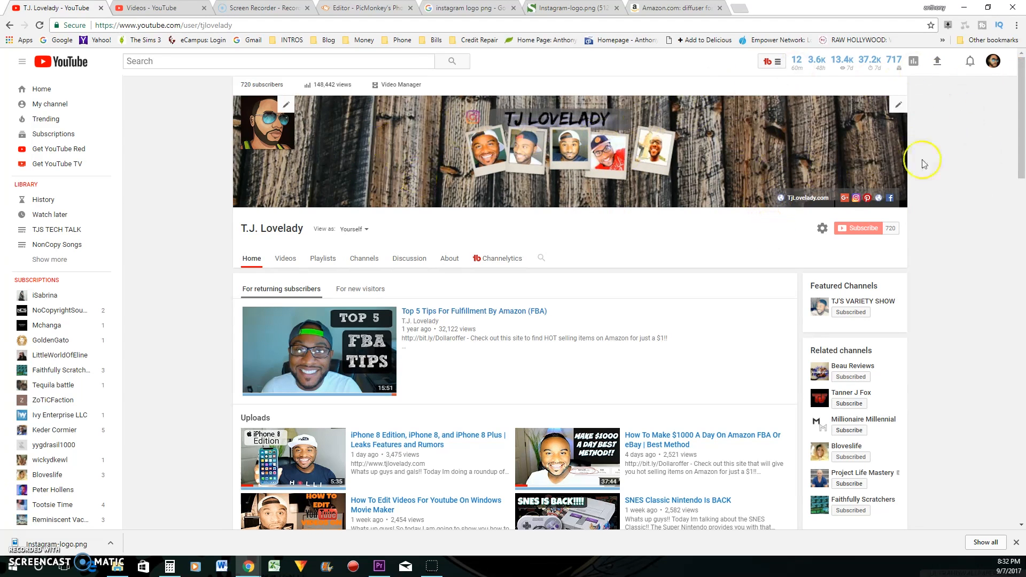
Switch to the TJ'S VARIETY SHOW account, view its channel page and reopen the account list
{"action": "left_click", "coordinate": [995, 67]}
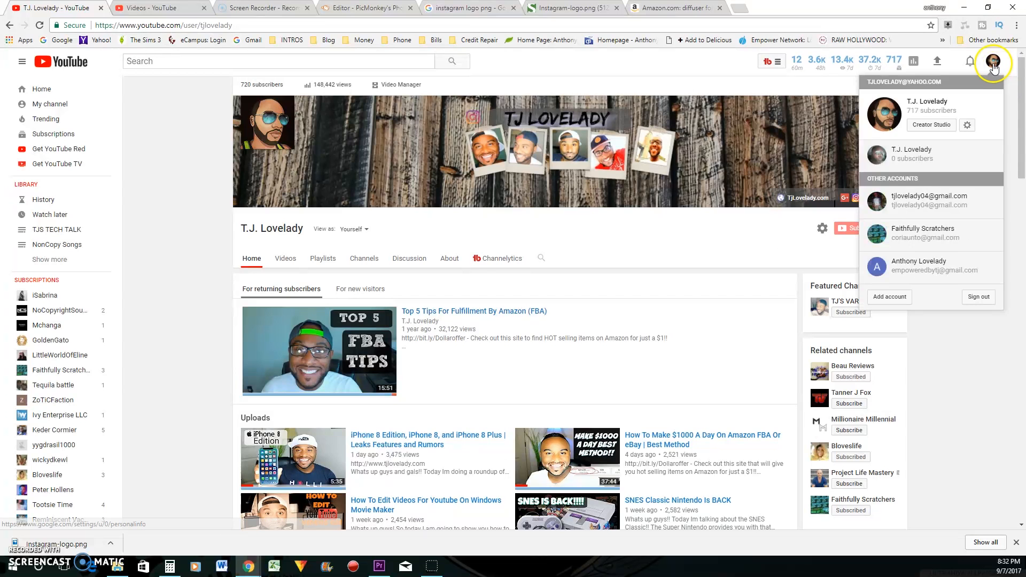
{"action": "left_click", "coordinate": [922, 209]}
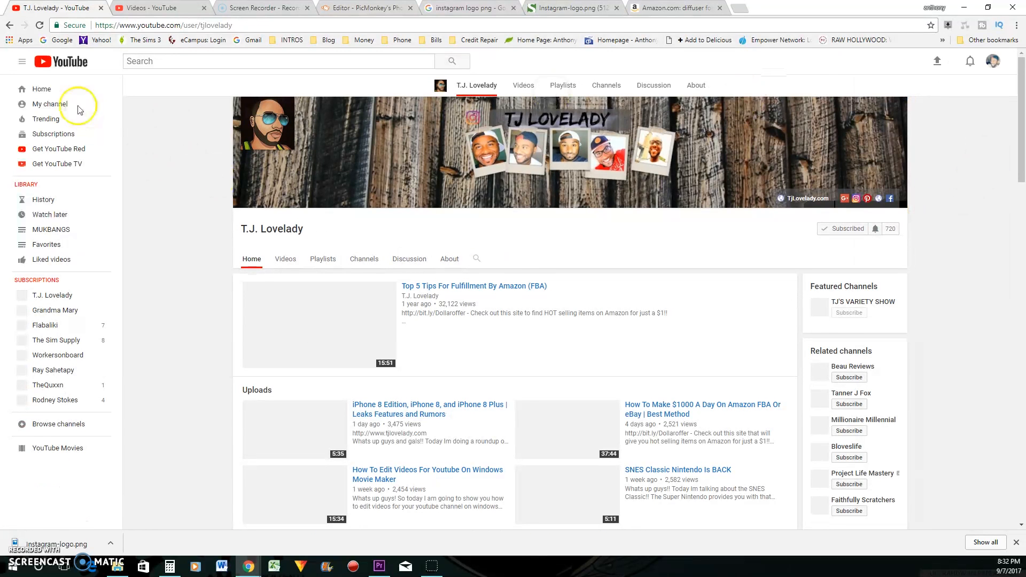
{"action": "left_click", "coordinate": [58, 106]}
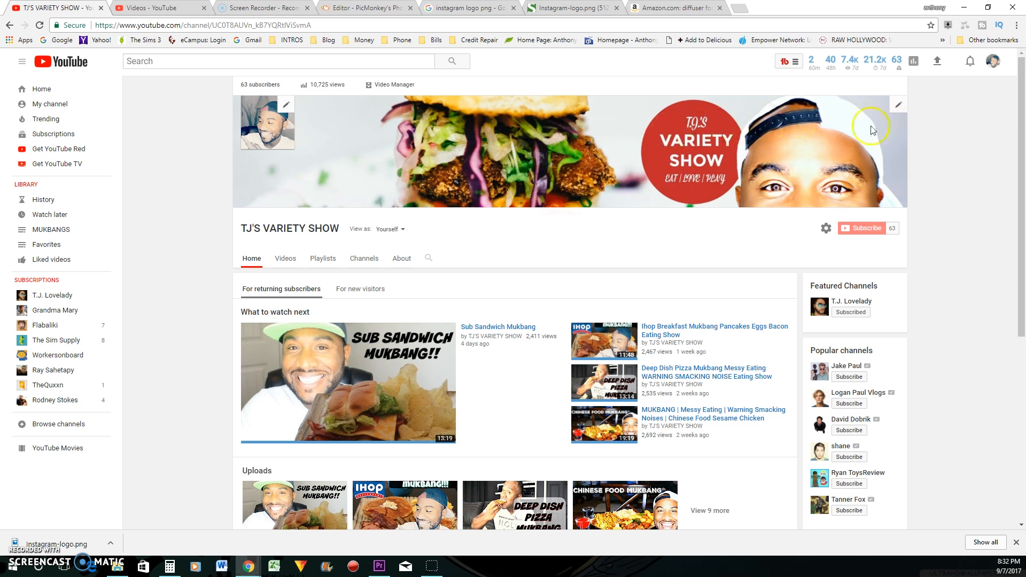
{"action": "left_click", "coordinate": [994, 68]}
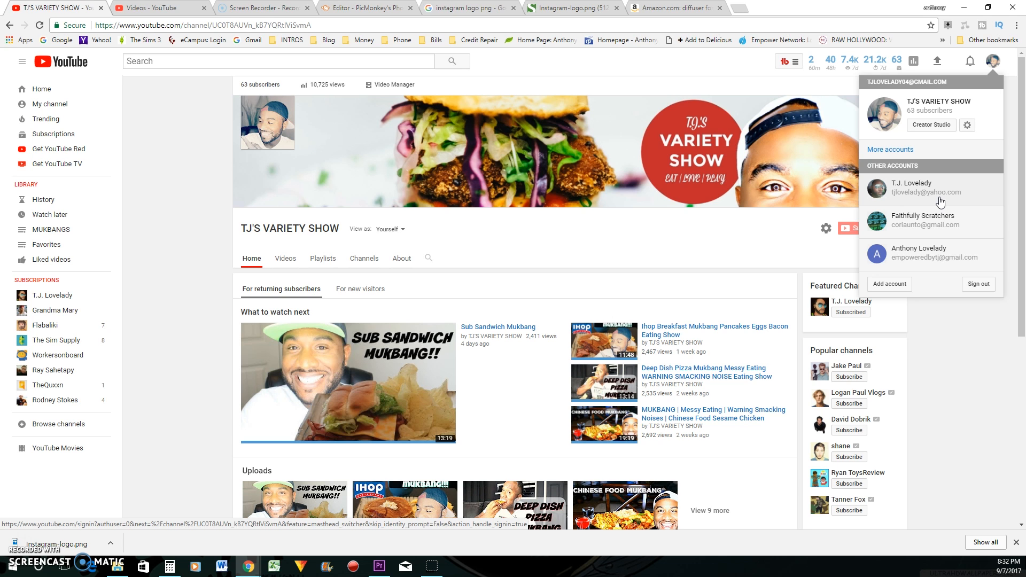
{"action": "left_click", "coordinate": [1024, 309]}
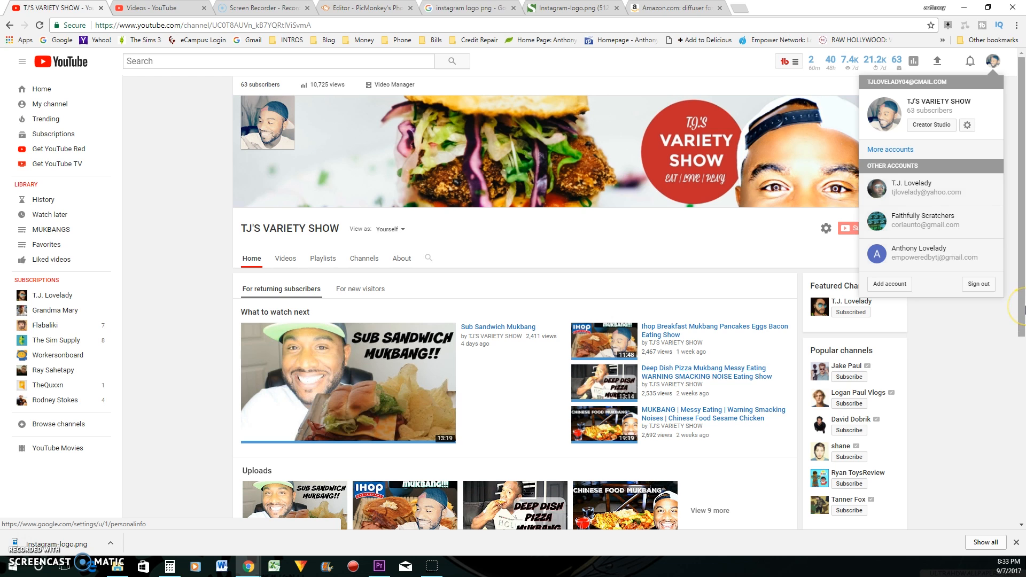